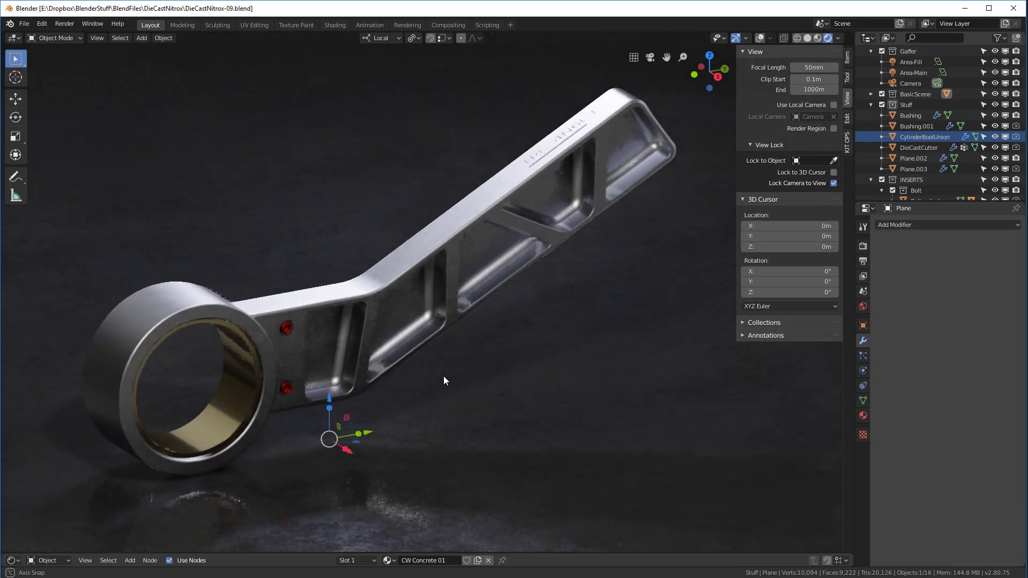
middle_click_drag(443, 376, 472, 345)
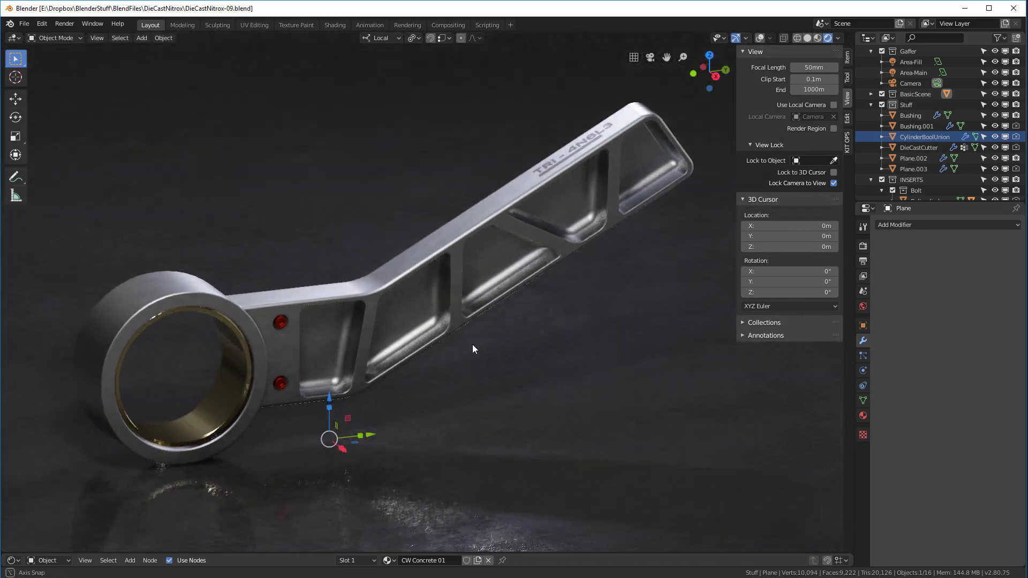
mouse_move(571, 303)
middle_mouse_down()
mouse_move(368, 296)
mouse_move(406, 327)
mouse_move(537, 315)
mouse_move(560, 301)
middle_mouse_up()
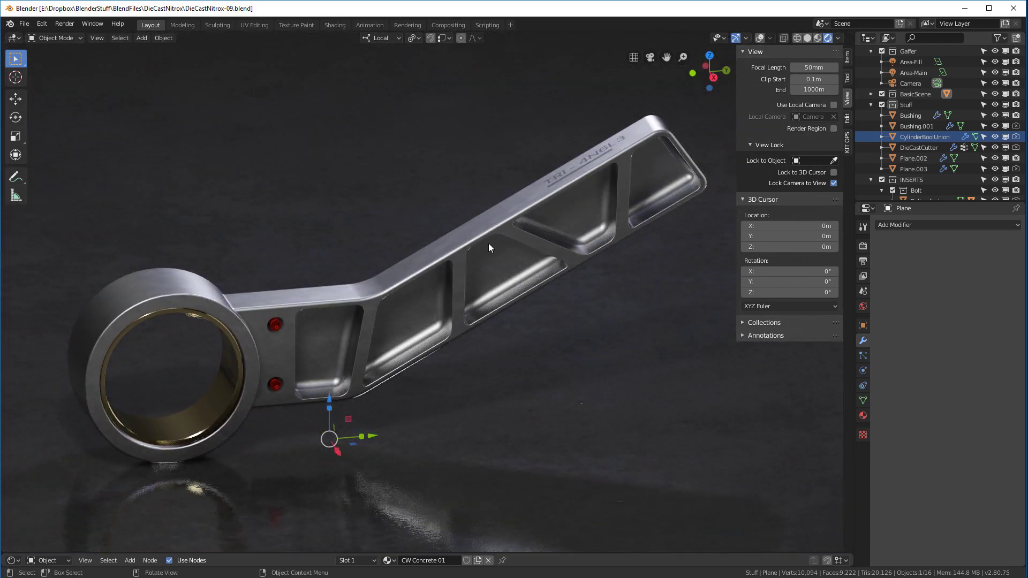
middle_click_drag(488, 248, 617, 357)
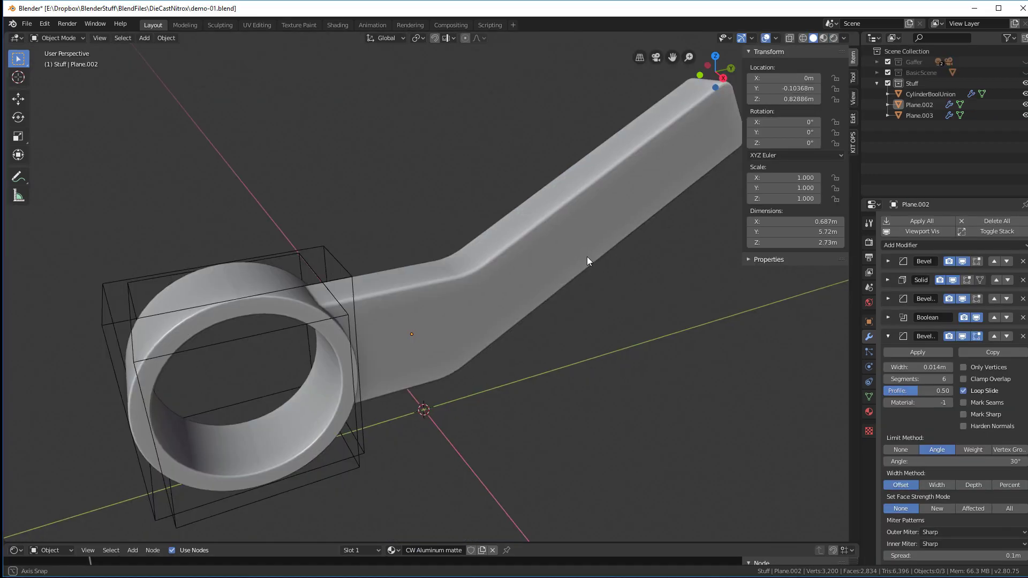
Select the angled arm and hide all of its modifiers in the viewport to expose the flat base plane
mouse_move(585, 258)
middle_mouse_down()
mouse_move(492, 251)
mouse_move(563, 250)
mouse_move(580, 236)
mouse_move(597, 249)
mouse_move(578, 233)
mouse_move(590, 239)
middle_mouse_up()
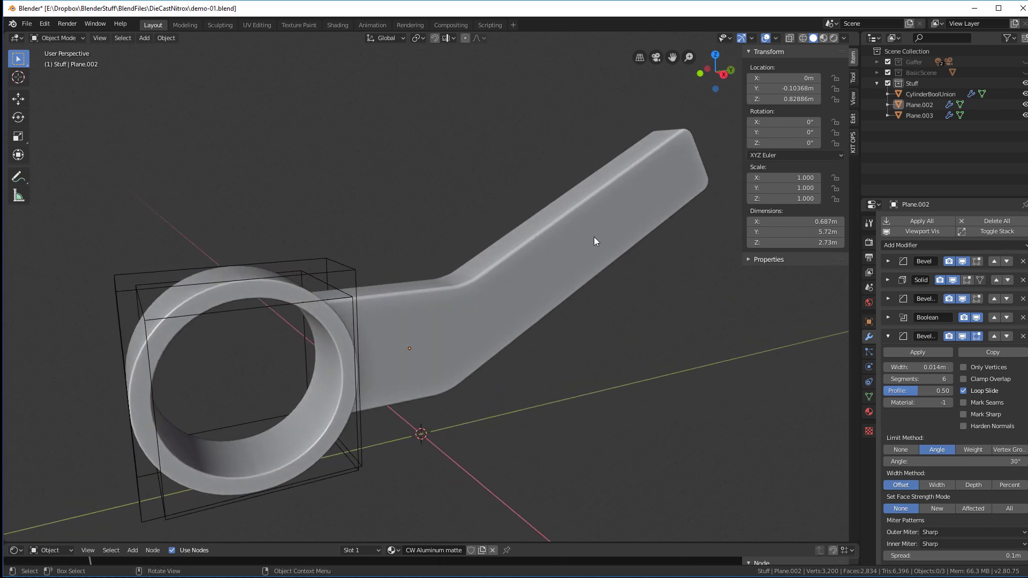
left_click(587, 250)
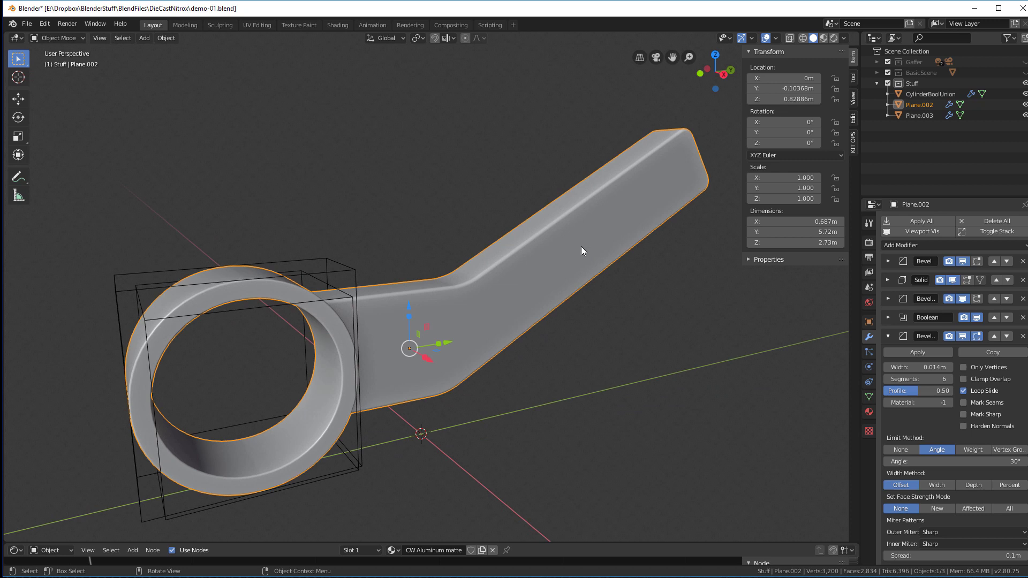
left_click(923, 231)
left_click(715, 317)
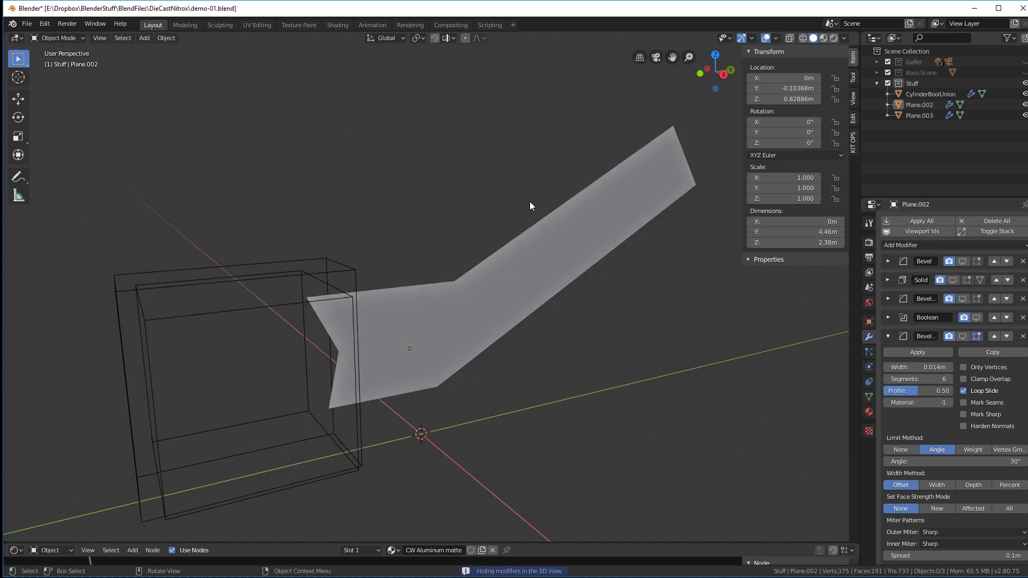
middle_click_drag(528, 202, 300, 271)
left_click(551, 226)
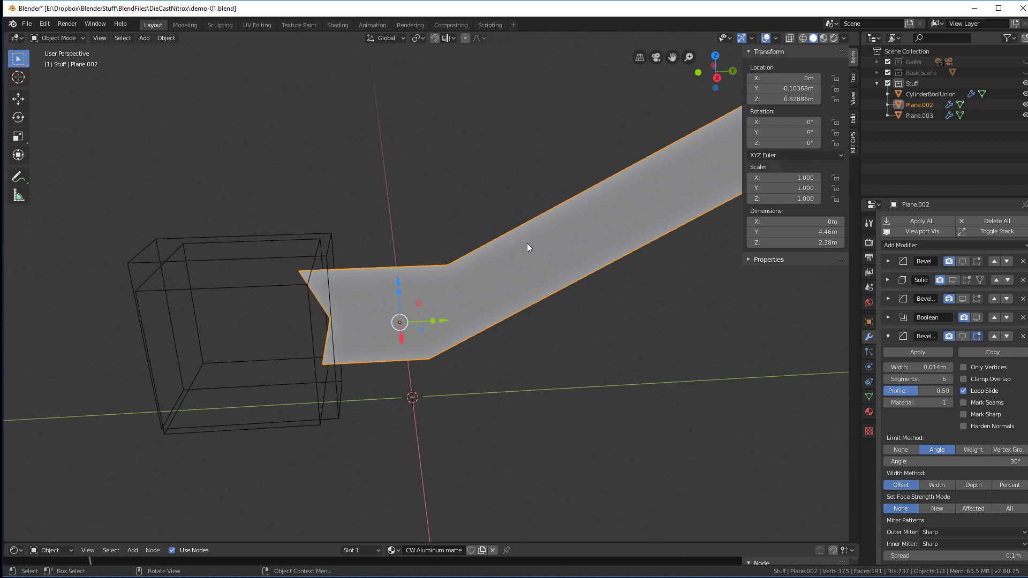
middle_click_drag(527, 244, 479, 231)
middle_click_drag(672, 176, 686, 227)
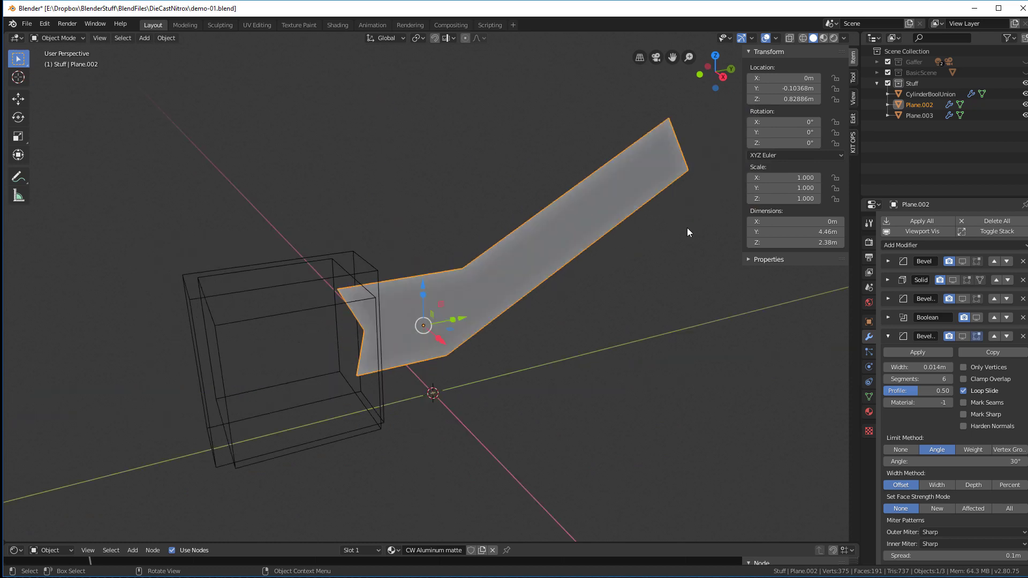
Show the arm's first Bevel modifier settings and select its two bend vertices and two far-end vertices to check their bevel weight
left_click(890, 337)
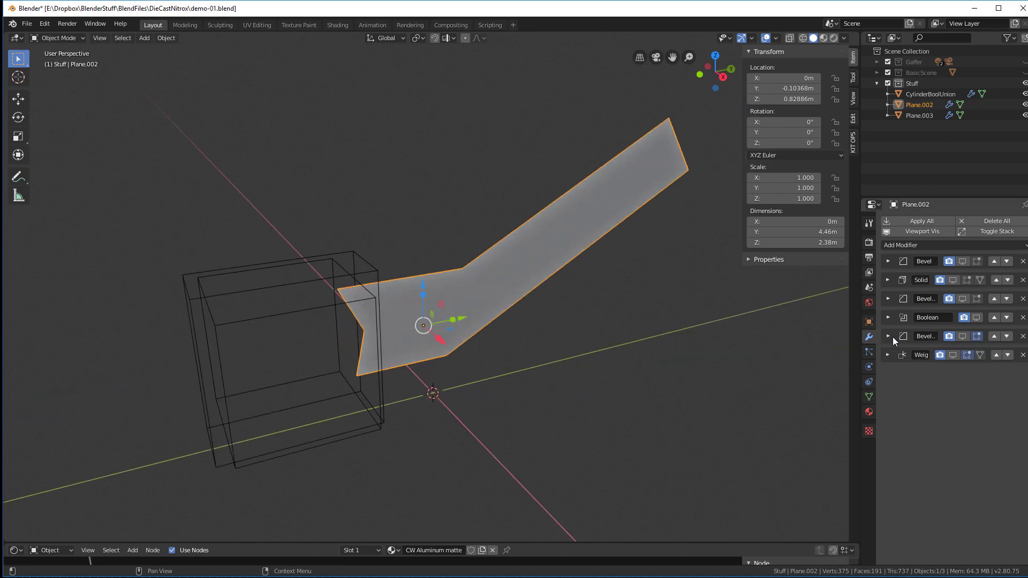
left_click(889, 262)
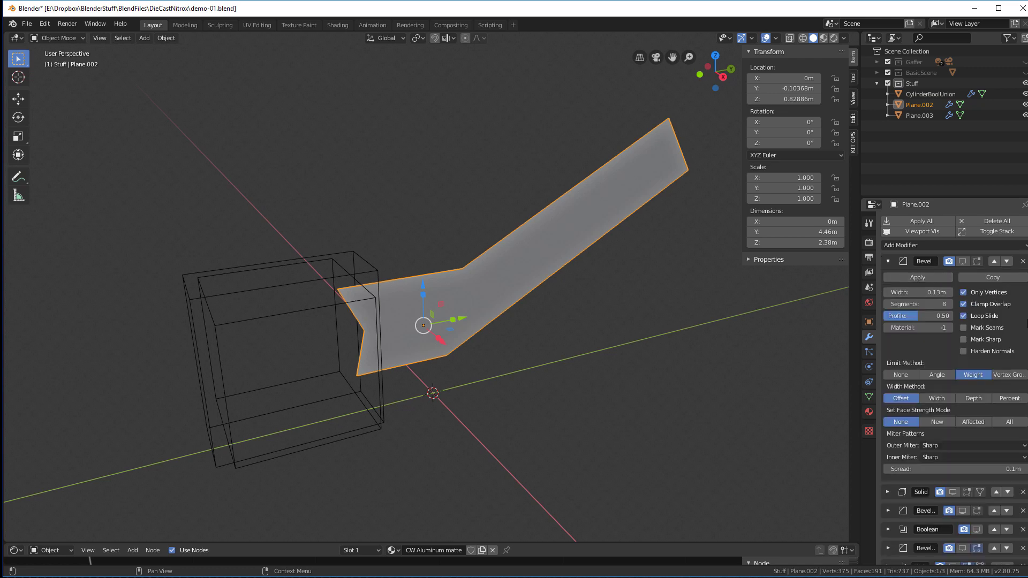
key("Tab")
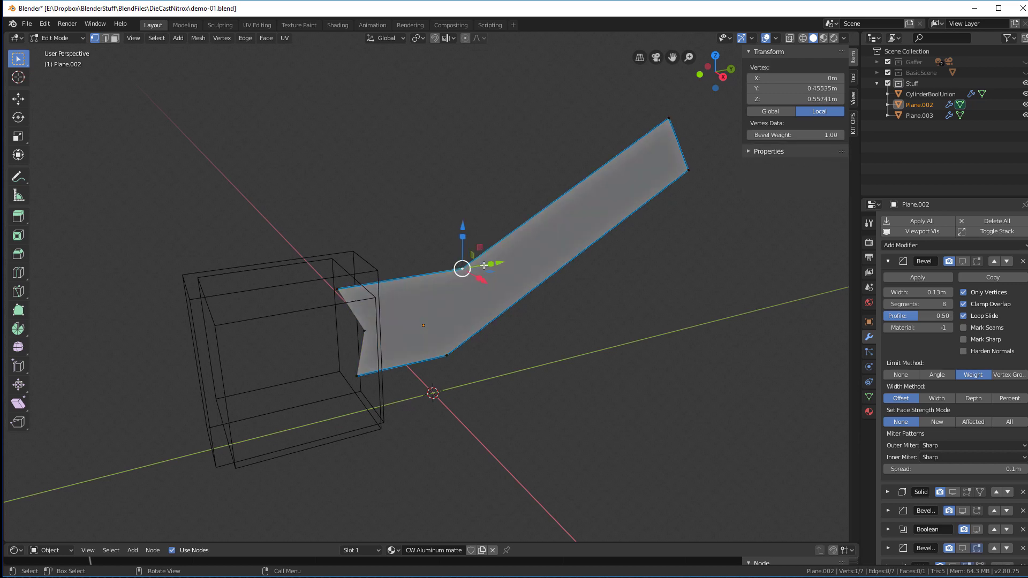
left_click(669, 118, "shift")
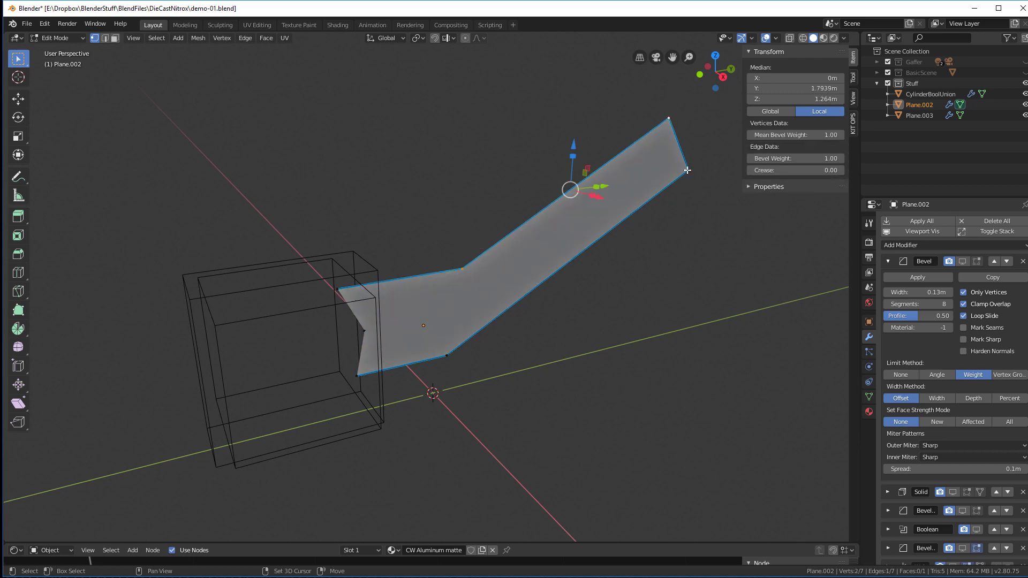
left_click(688, 171, "shift")
left_click(450, 353, "shift")
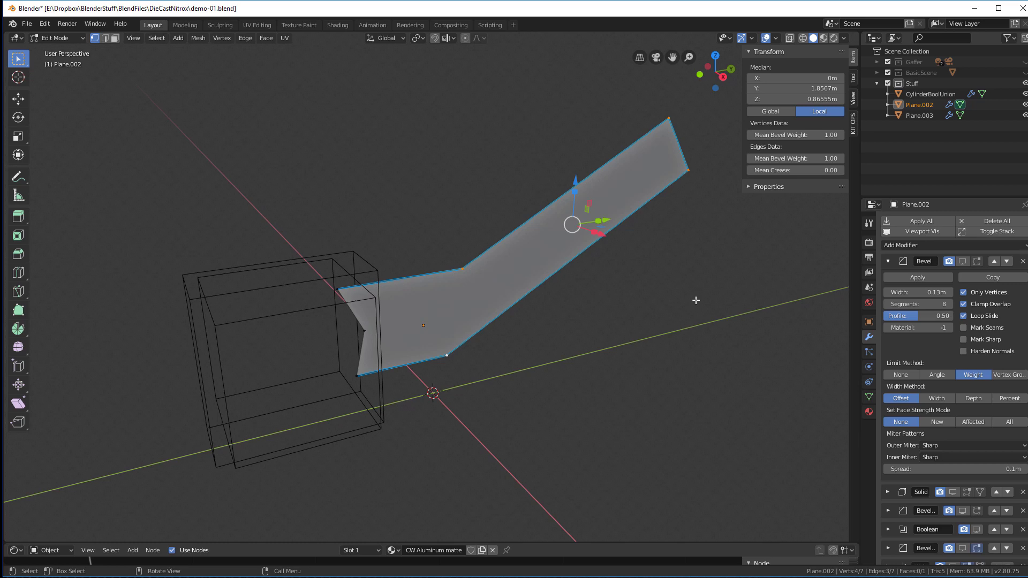
Return to Object Mode and enable the first Bevel modifier's viewport display on the arm
key("Tab")
left_click(962, 261)
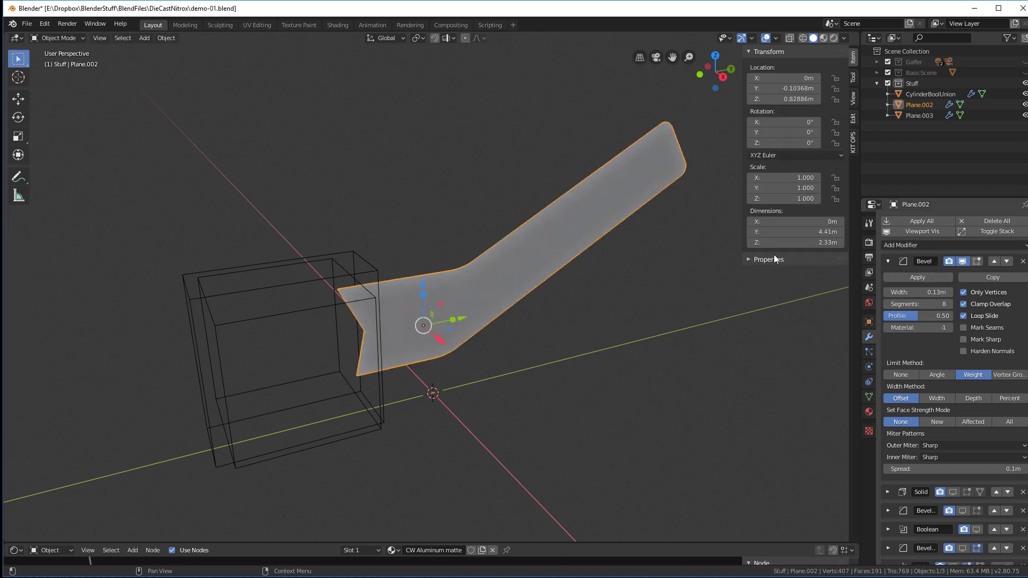
middle_click_drag(663, 224, 475, 271)
Expand the arm's Solidify modifier and enable its viewport display
left_click(887, 261)
left_click(888, 280)
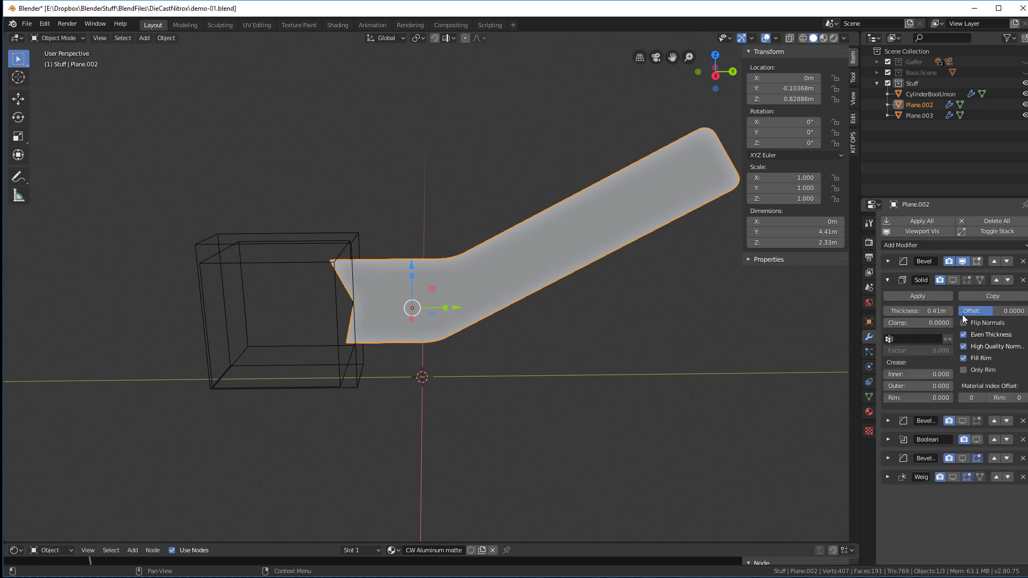
middle_click_drag(399, 323, 506, 314)
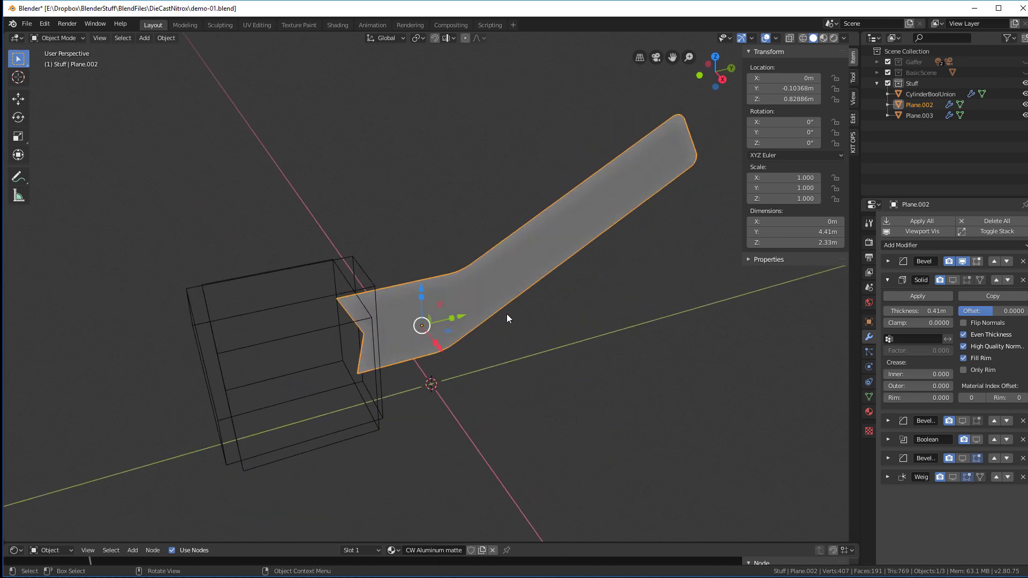
left_click(953, 280)
middle_click_drag(482, 284, 696, 267)
Examine the second Bevel modifier's settings and the bevel weights of the arm's long outer edges in edge select mode
left_click(888, 280)
left_click(887, 299)
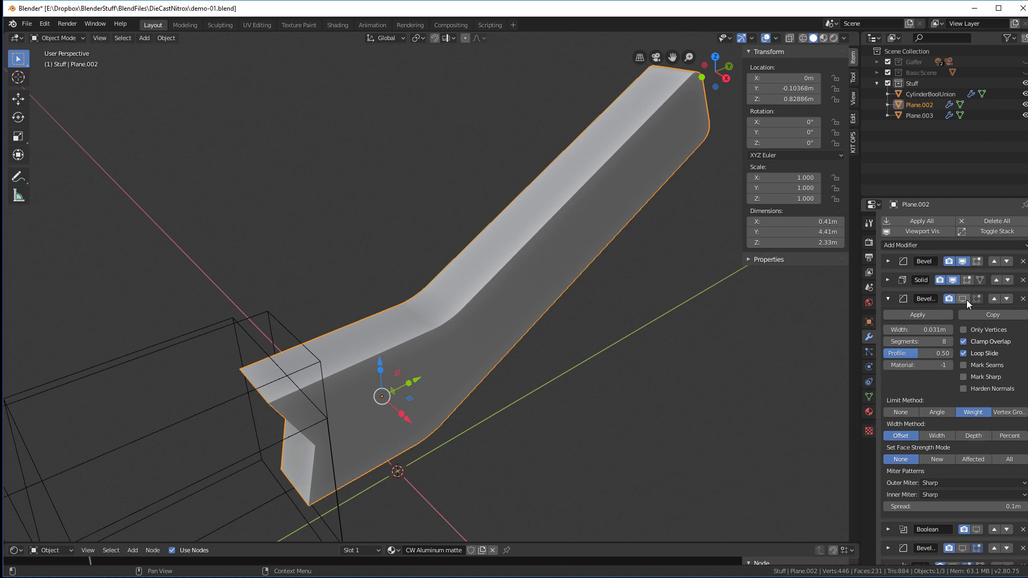
key("Tab")
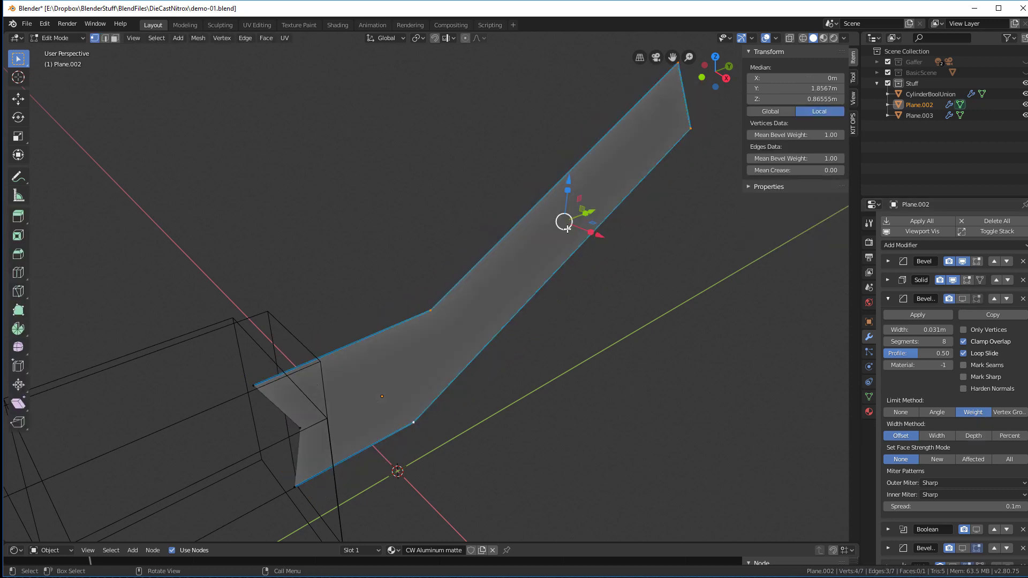
key("2")
left_click(543, 195)
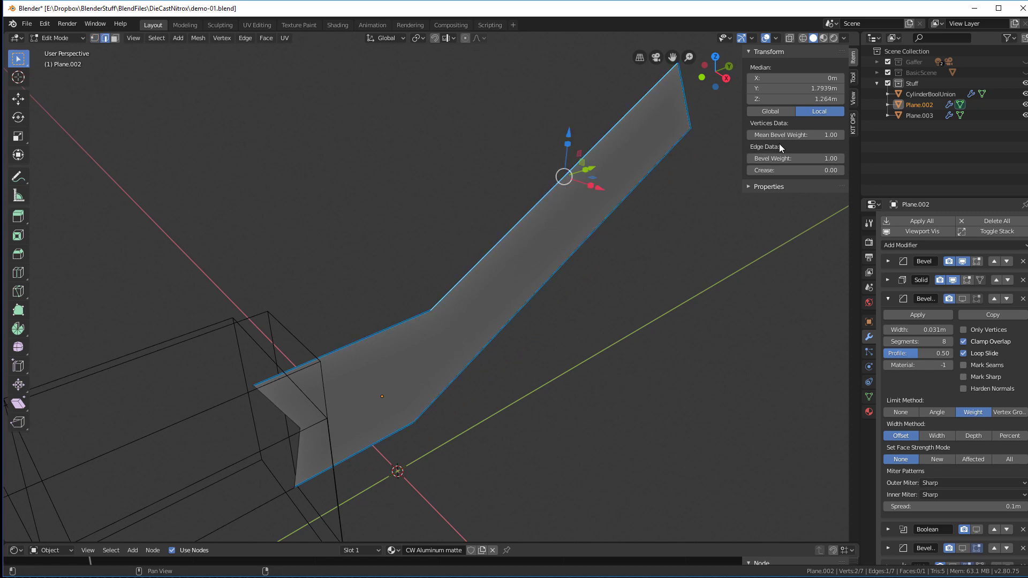
left_click(668, 153)
left_click(396, 431)
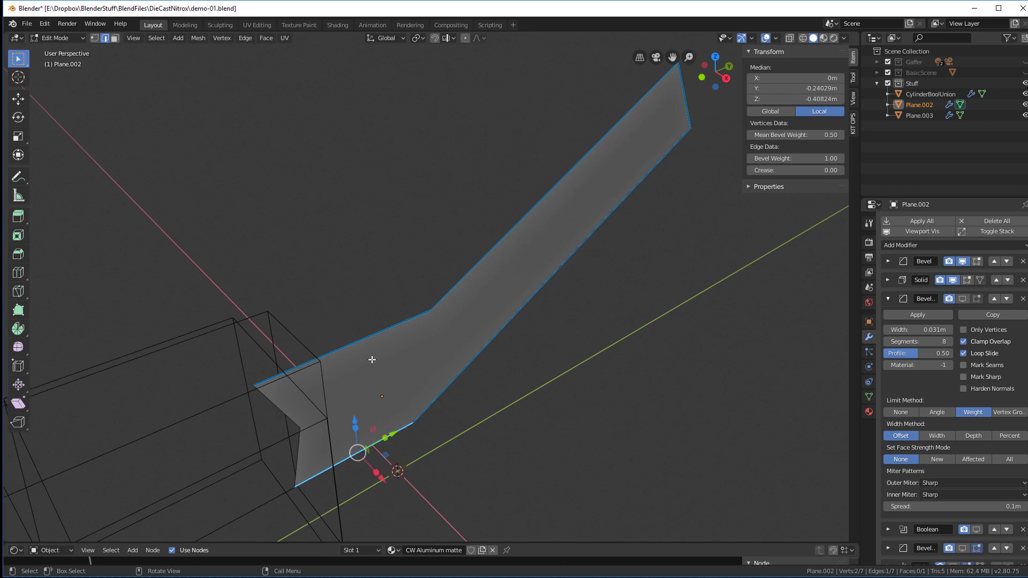
left_click(368, 339)
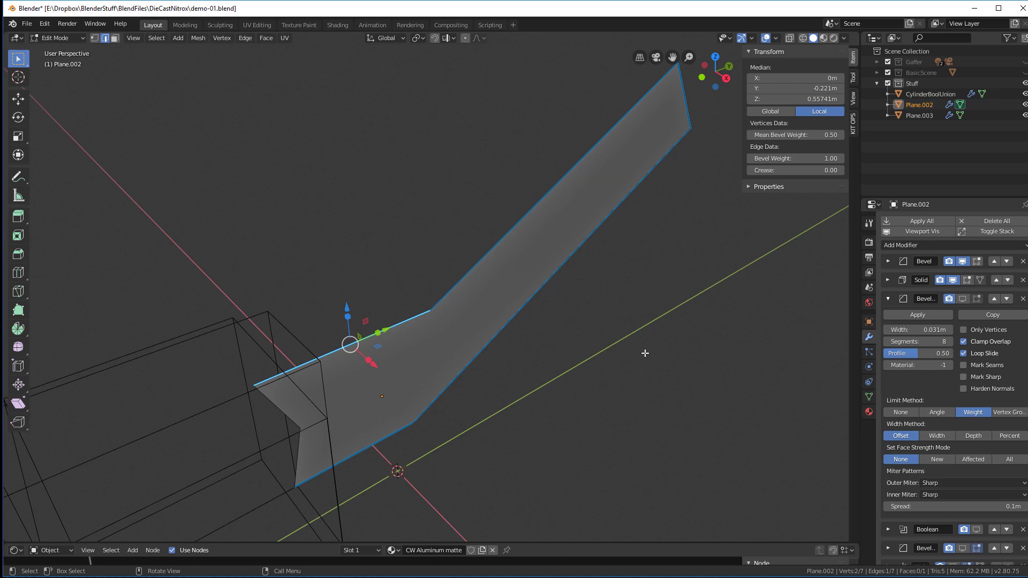
key("Tab")
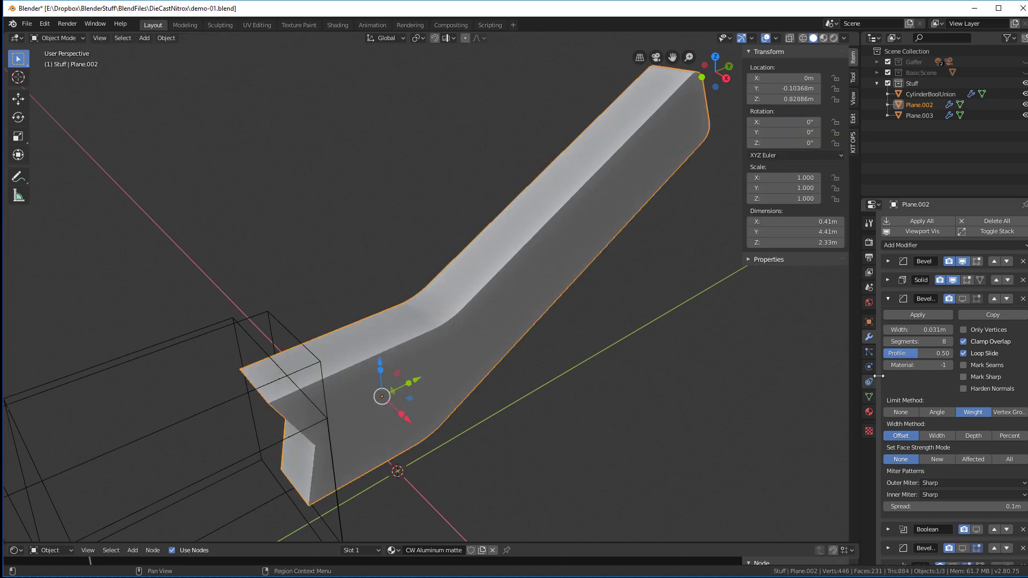
Enable the second Bevel modifier's viewport display on the arm and collapse its settings
left_click(963, 299)
middle_click_drag(503, 300, 539, 288)
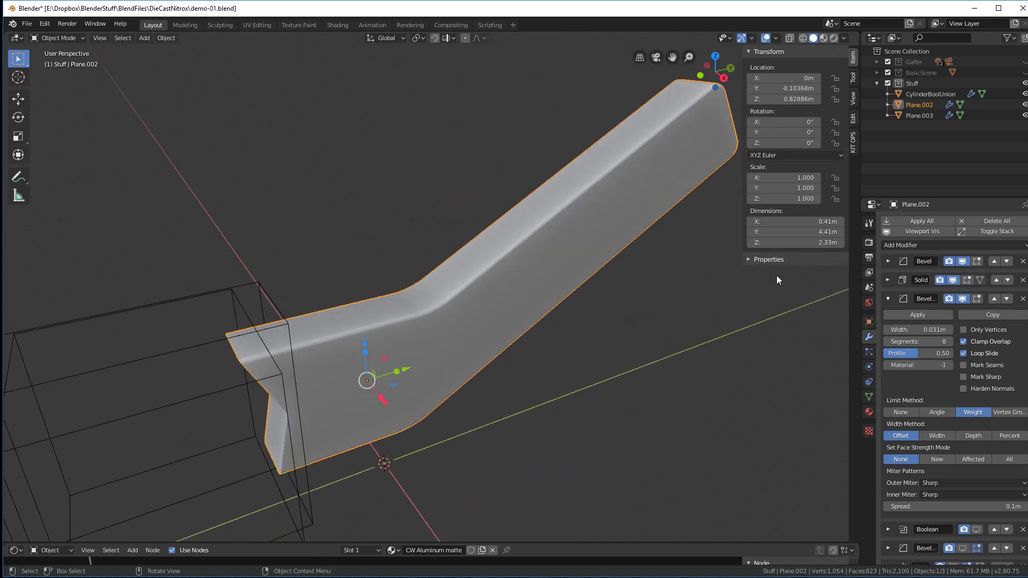
left_click(887, 299)
scroll(455, 250, "down", 1)
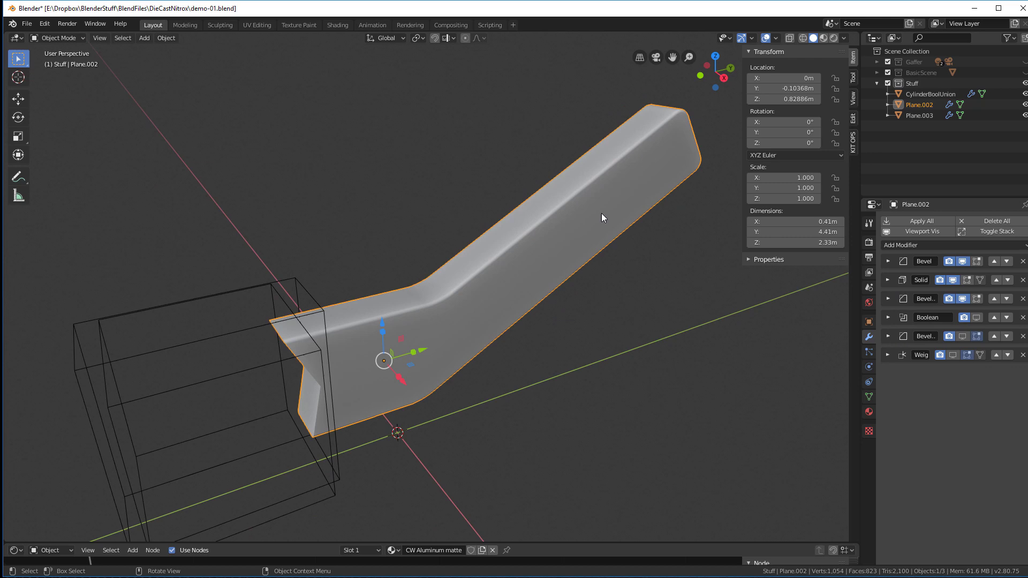
Preview the arm's Boolean modifier in the viewport, then hide it again
middle_click_drag(601, 217, 620, 222)
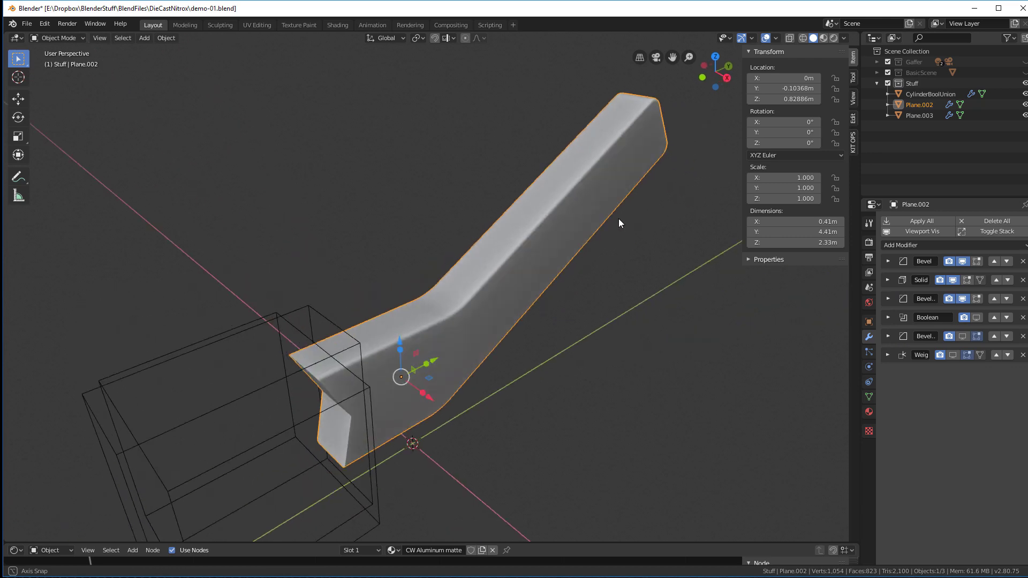
left_click(979, 317)
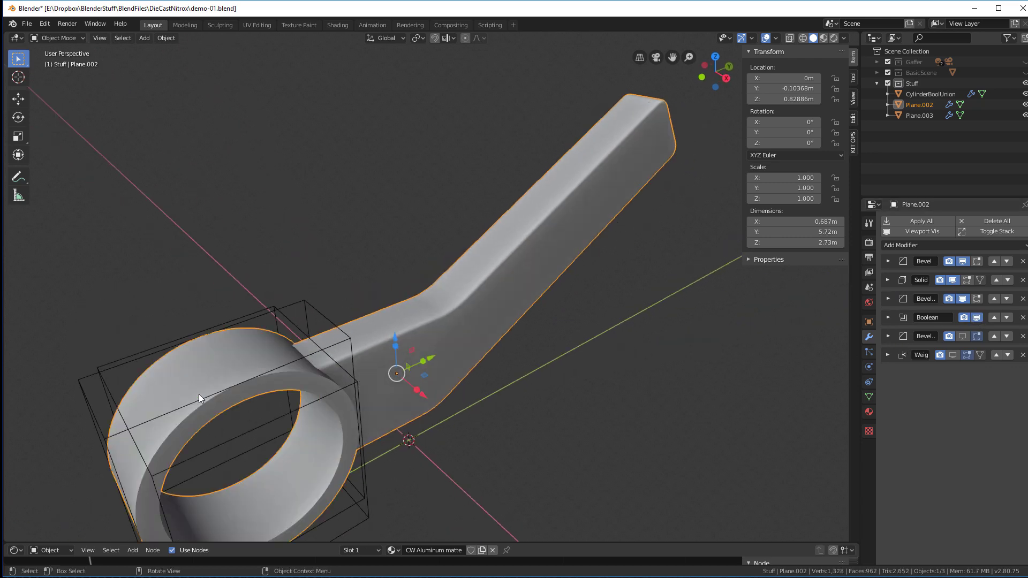
left_click(977, 318)
Set CylinderBoolUnion and the cylinder cutter Plane.003 to display as Wire, and reselect CylinderBoolUnion
left_click(256, 378)
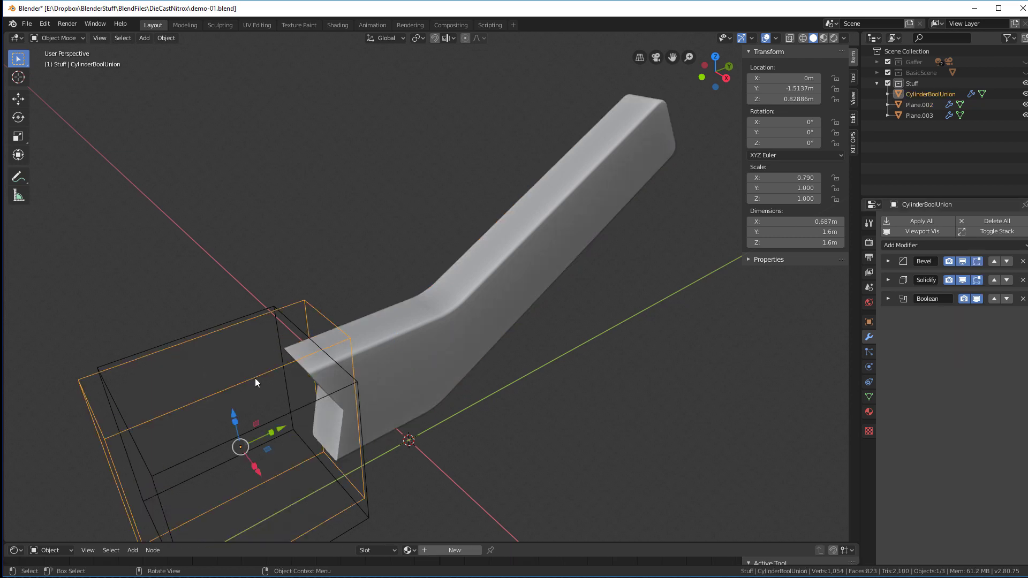
key("alt+d")
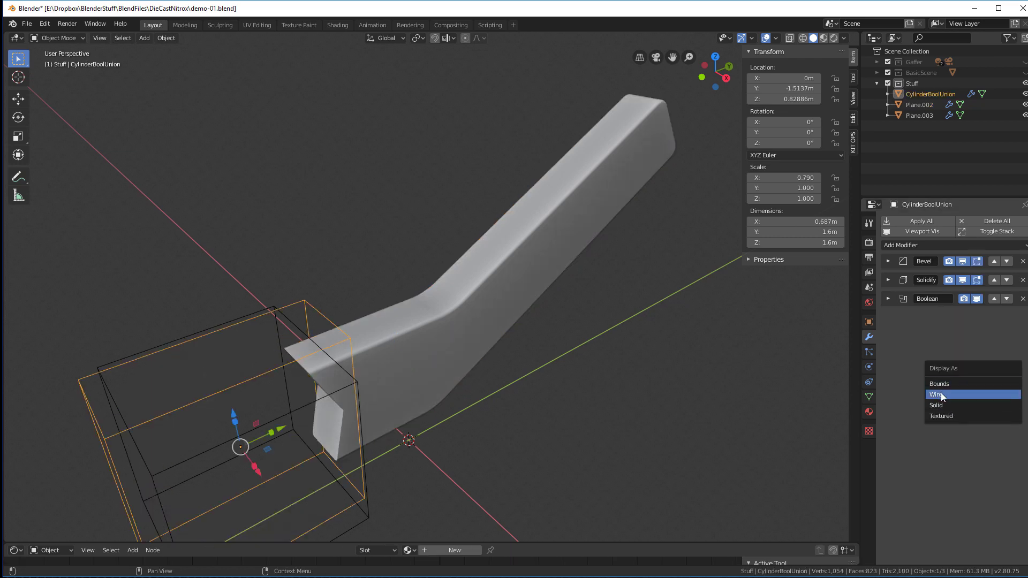
left_click(936, 394)
left_click(258, 311)
middle_click_drag(258, 311, 173, 195)
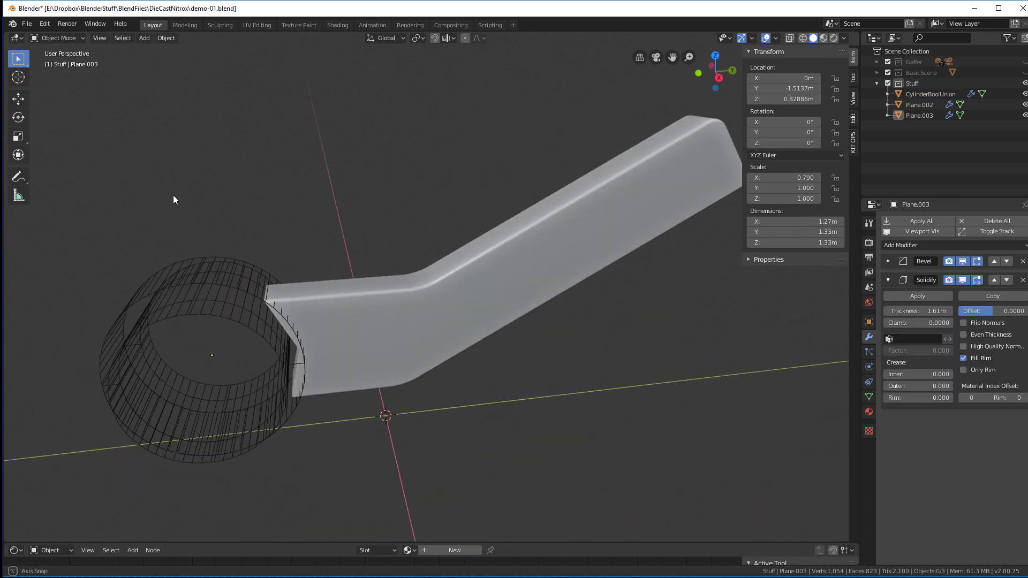
left_click(226, 277)
middle_click_drag(282, 219, 354, 211)
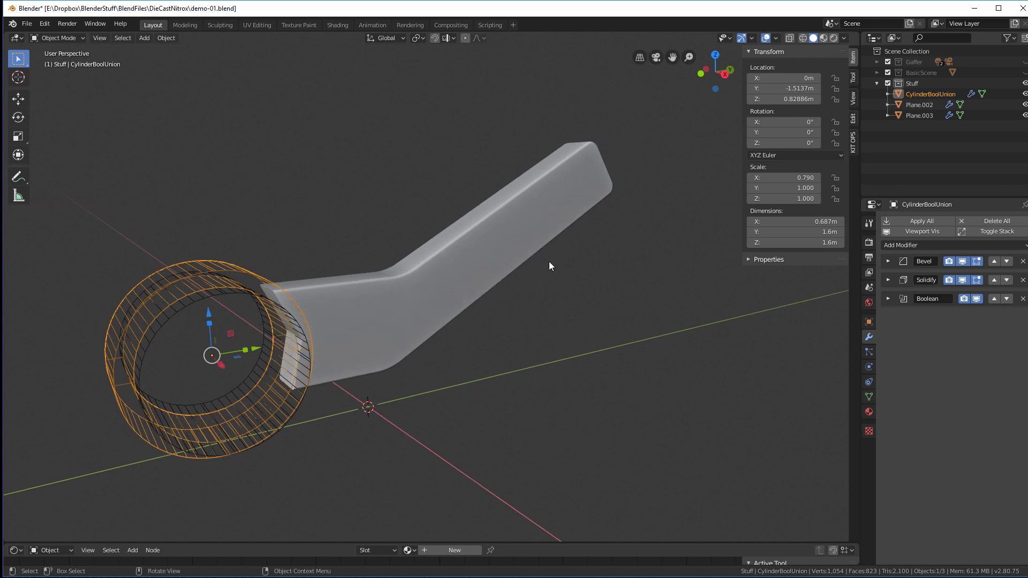
Hide all modifiers of CylinderBoolUnion in the viewport to expose its flat base plane
left_click(930, 233)
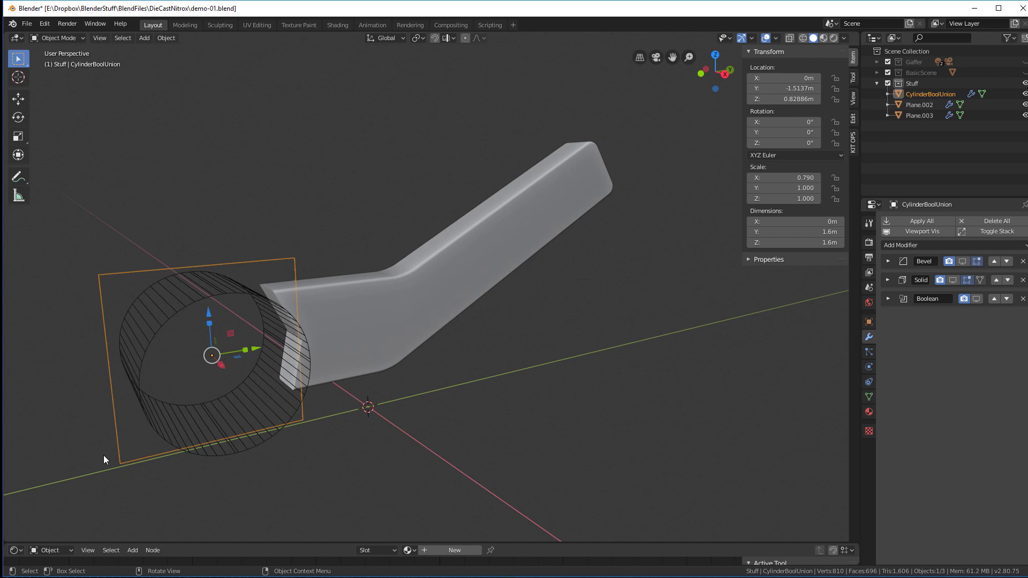
middle_click_drag(104, 455, 389, 376)
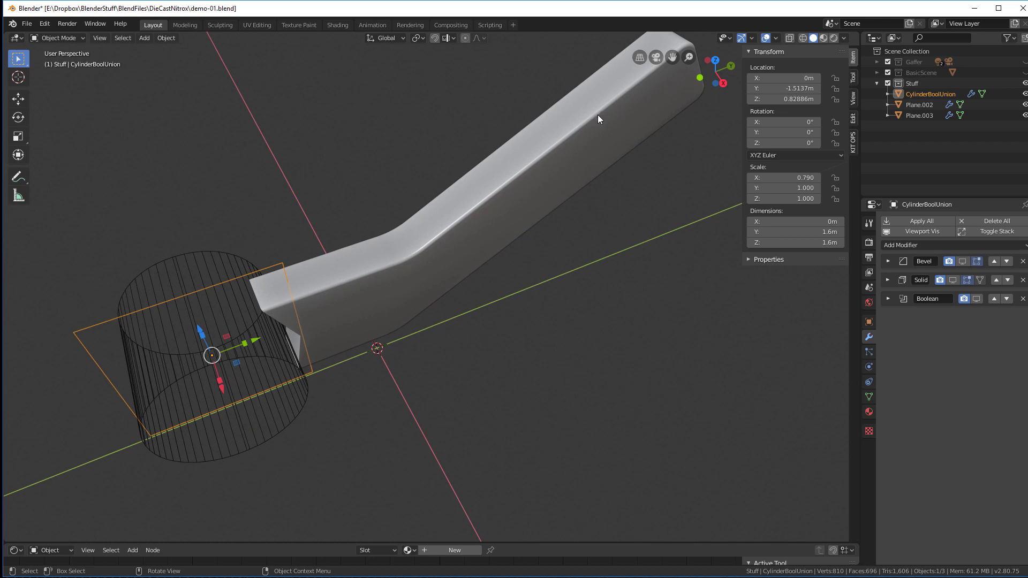
middle_click_drag(598, 114, 626, 123)
Show CylinderBoolUnion's Bevel settings, enter Edit Mode on its plane, and enable the Bevel modifier's viewport display
left_click(965, 262)
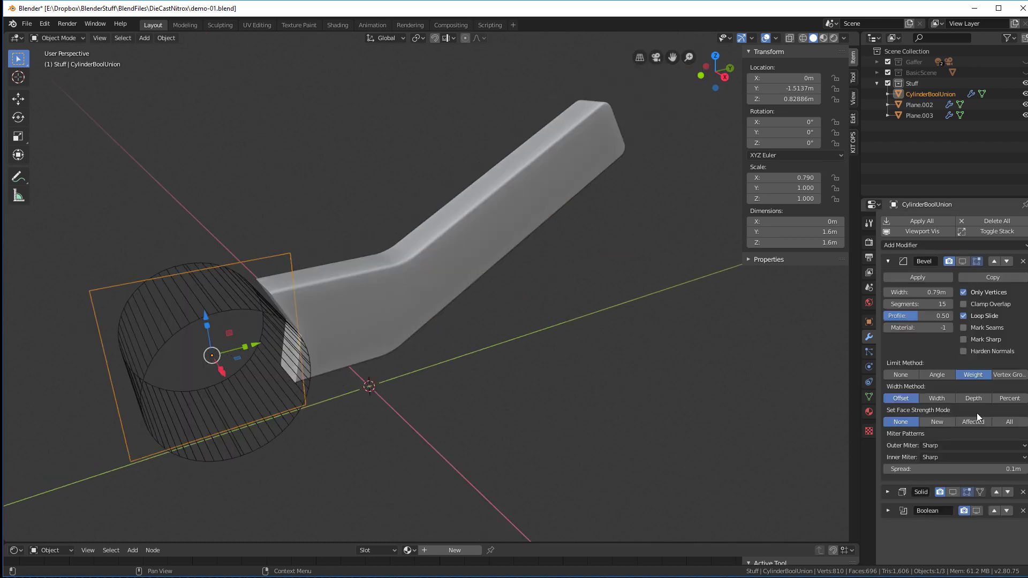
key("Tab")
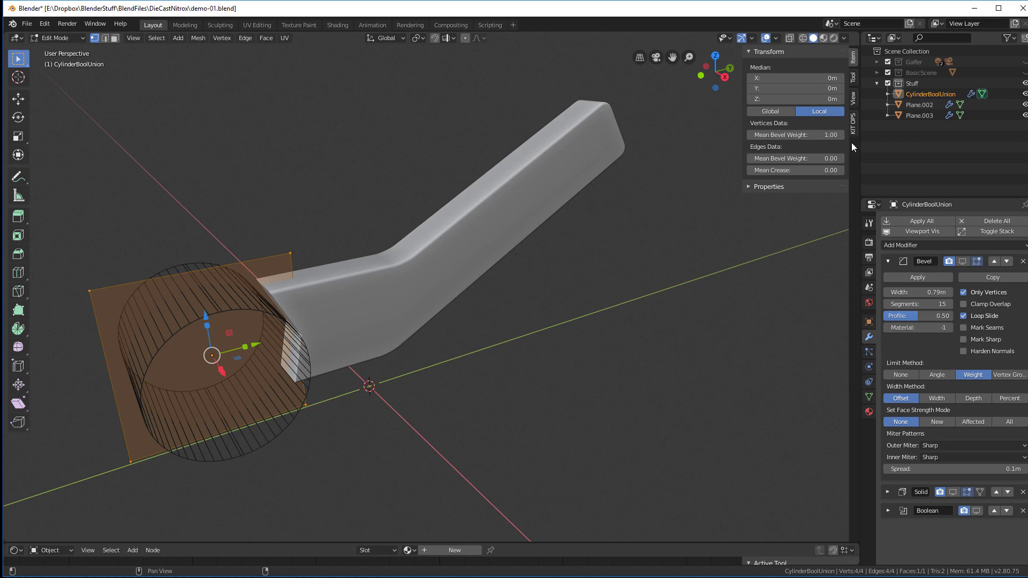
left_click(962, 261)
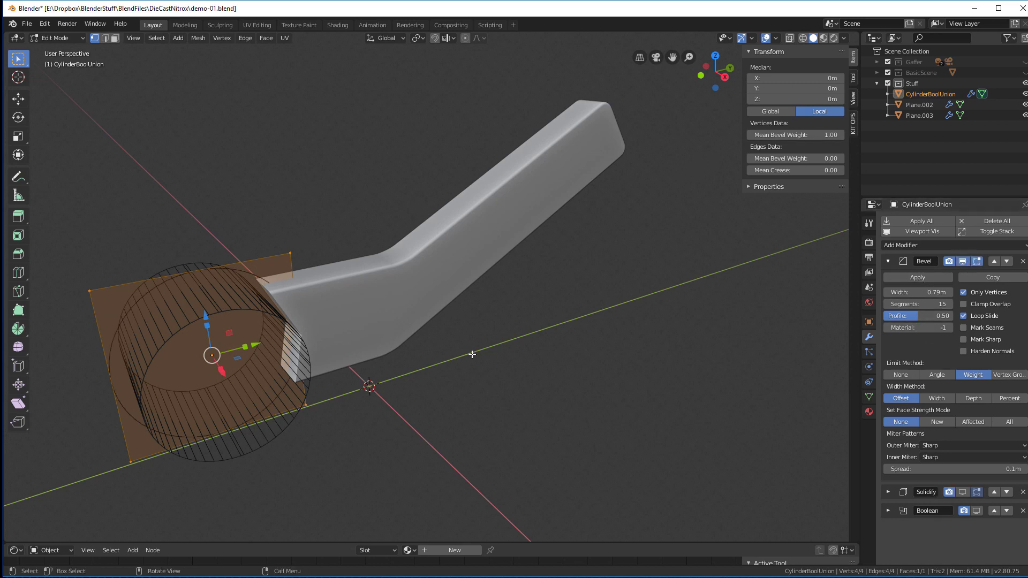
Return CylinderBoolUnion to Object Mode and collapse its Bevel modifier's settings
key("Tab")
middle_click_drag(424, 318, 258, 309)
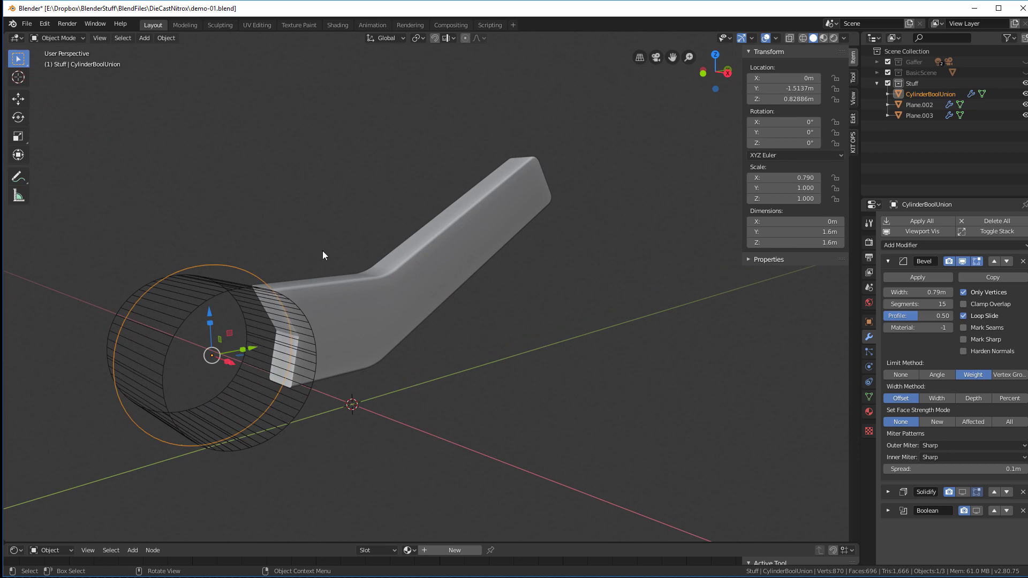
middle_click_drag(545, 342, 578, 332)
left_click(888, 261)
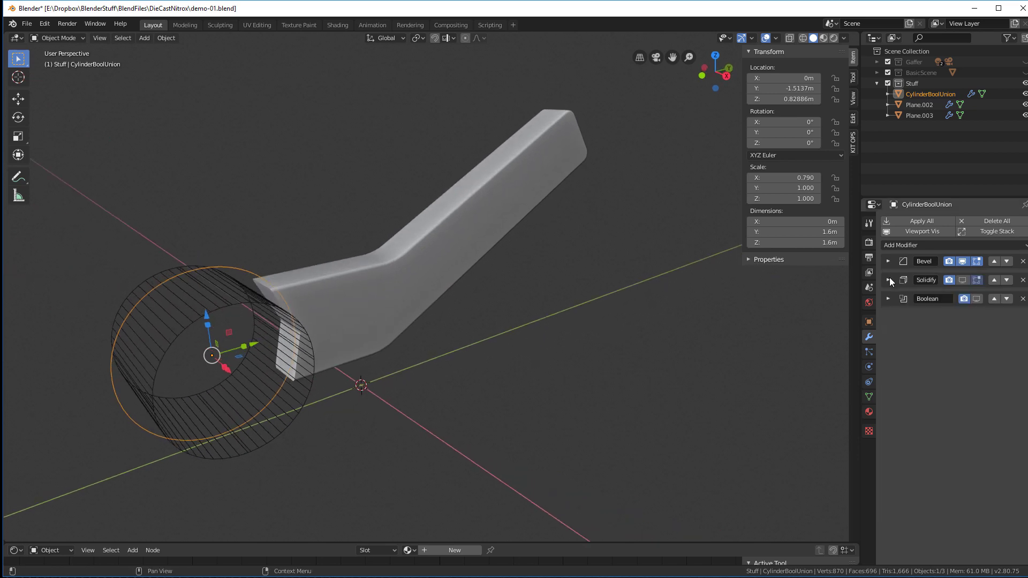
Enable CylinderBoolUnion's Solidify modifier in the viewport and set the object to display as Solid
left_click(888, 279)
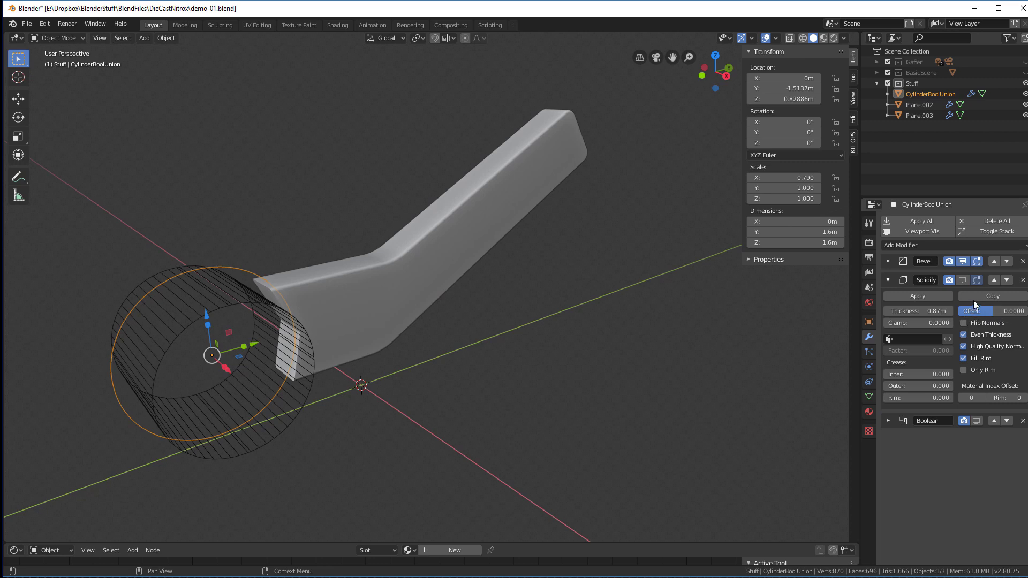
left_click(963, 280)
middle_click_drag(536, 343, 353, 361)
key("q")
left_click(953, 492)
mouse_move(734, 407)
middle_mouse_down()
mouse_move(611, 362)
mouse_move(345, 390)
mouse_move(279, 316)
middle_mouse_up()
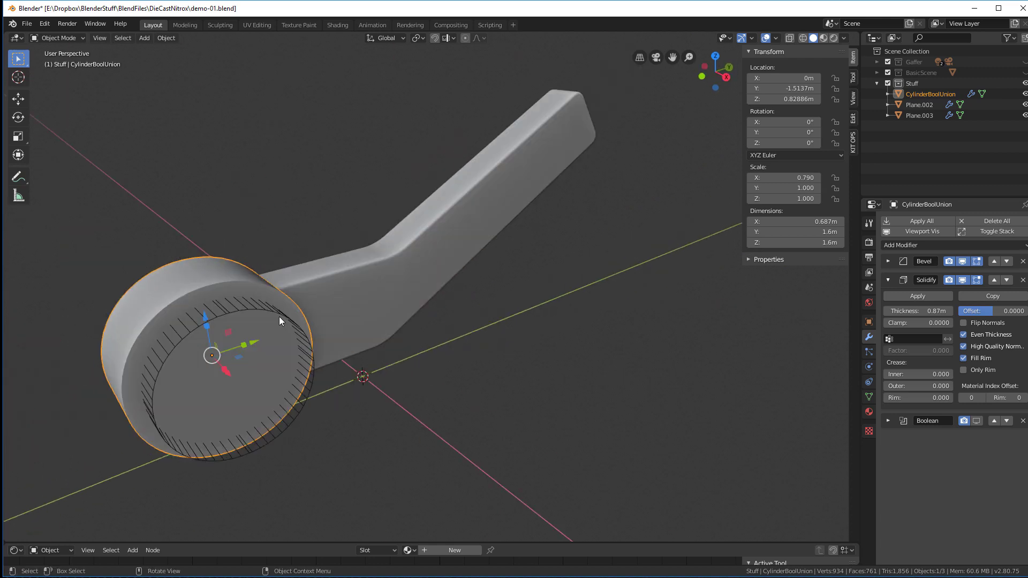
left_click(888, 280)
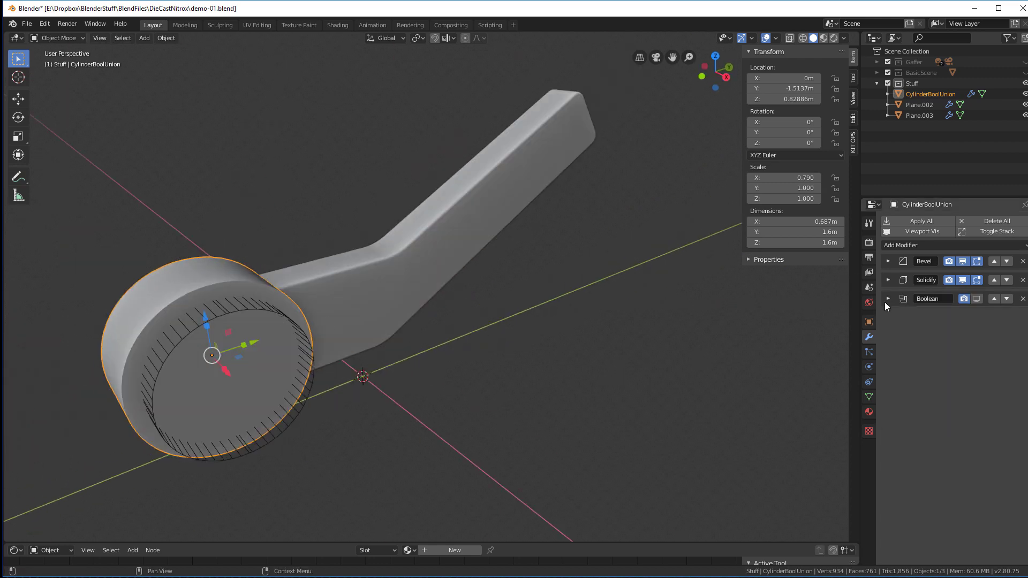
Set the cutter Plane.003 to display as Solid to show how it passes through the ring's cylinder
left_click(249, 313)
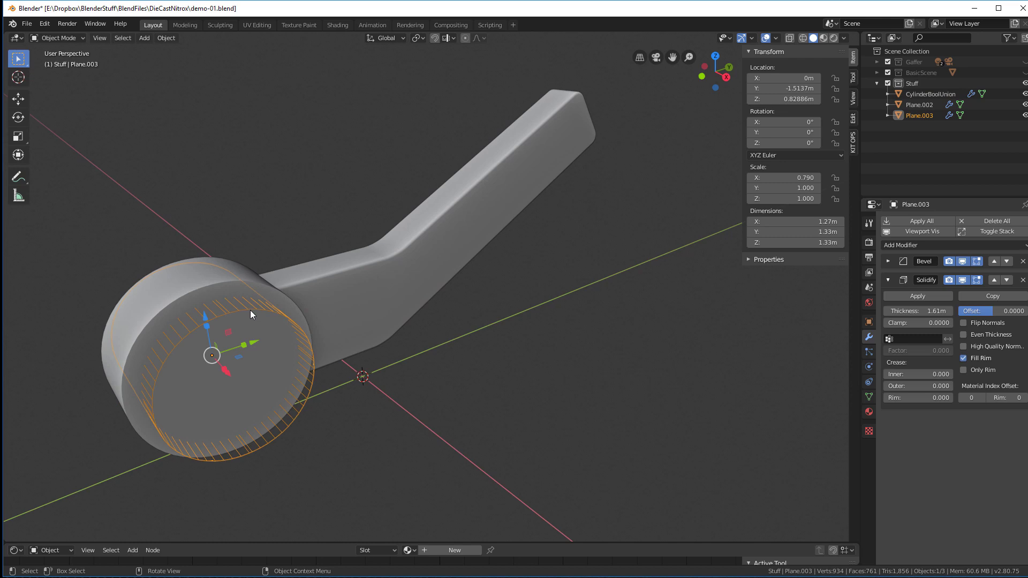
key("alt+d")
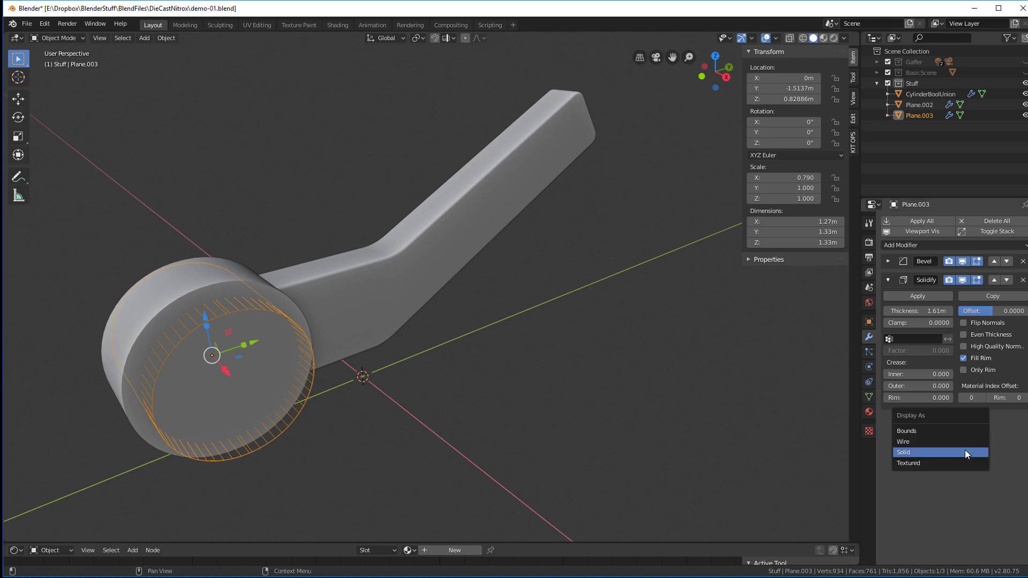
left_click(931, 462)
middle_click_drag(535, 332, 237, 322)
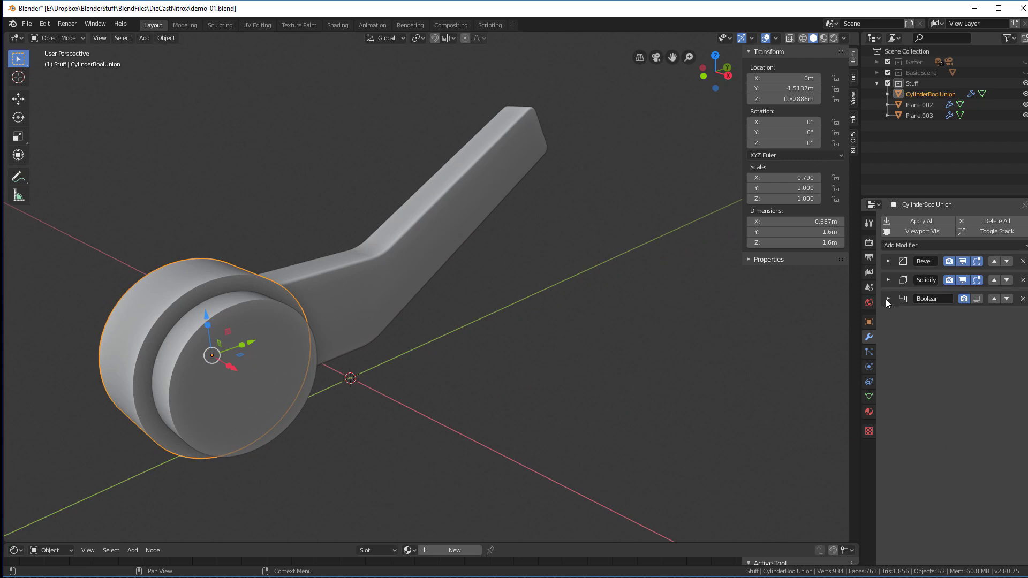
Display the cutter Plane.003 as Bounds and enable CylinderBoolUnion's Difference Boolean in the viewport
left_click(888, 299)
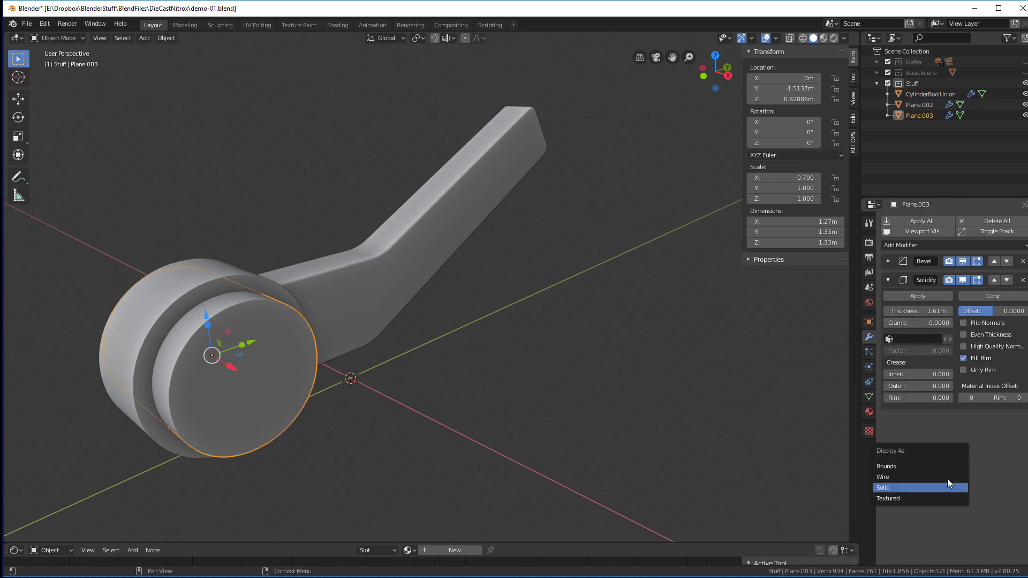
left_click(943, 466)
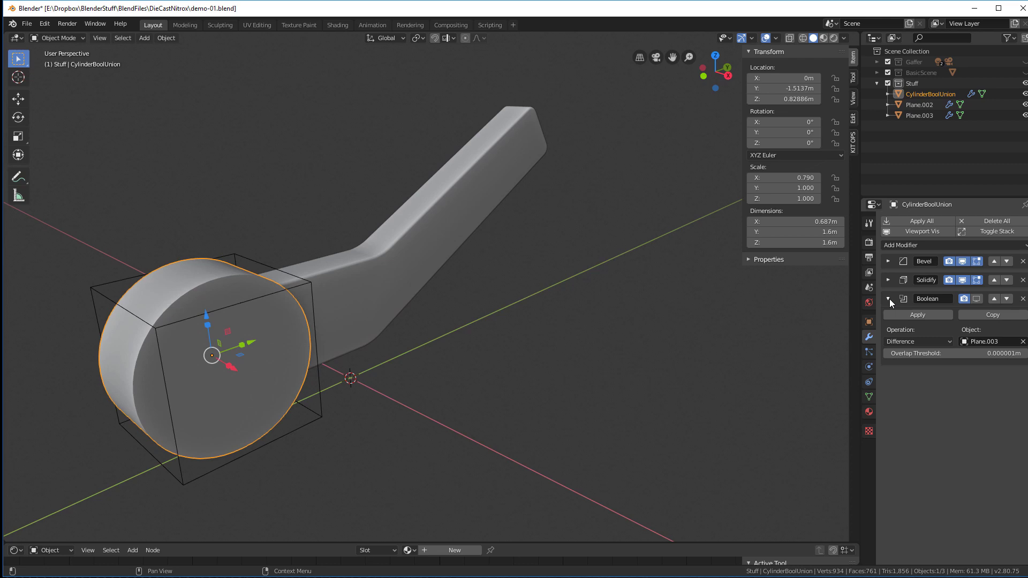
left_click(977, 299)
middle_click_drag(539, 297, 501, 311)
scroll(182, 304, "up", 3)
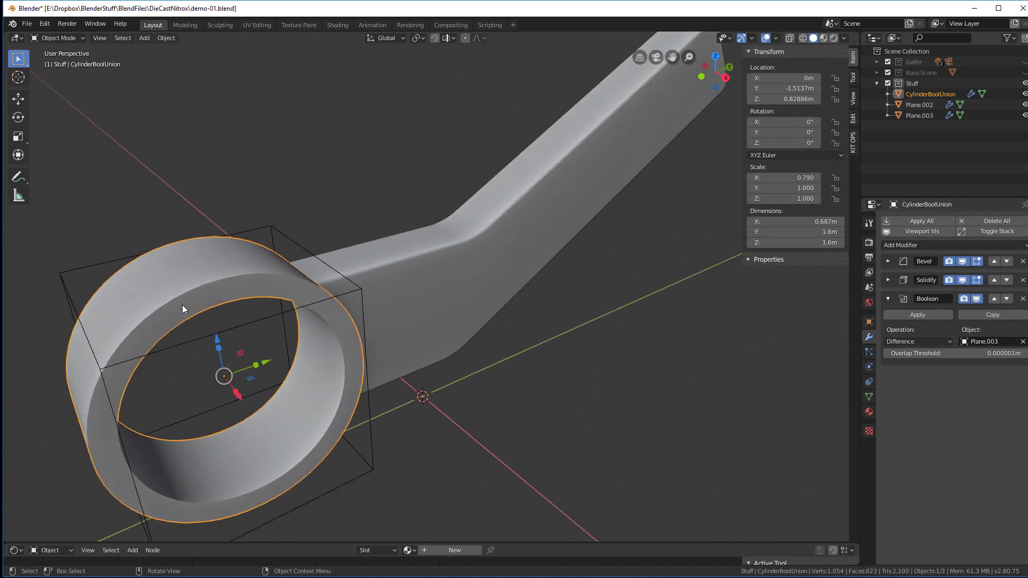
scroll(182, 304, "down", 3)
middle_click_drag(386, 288, 319, 325)
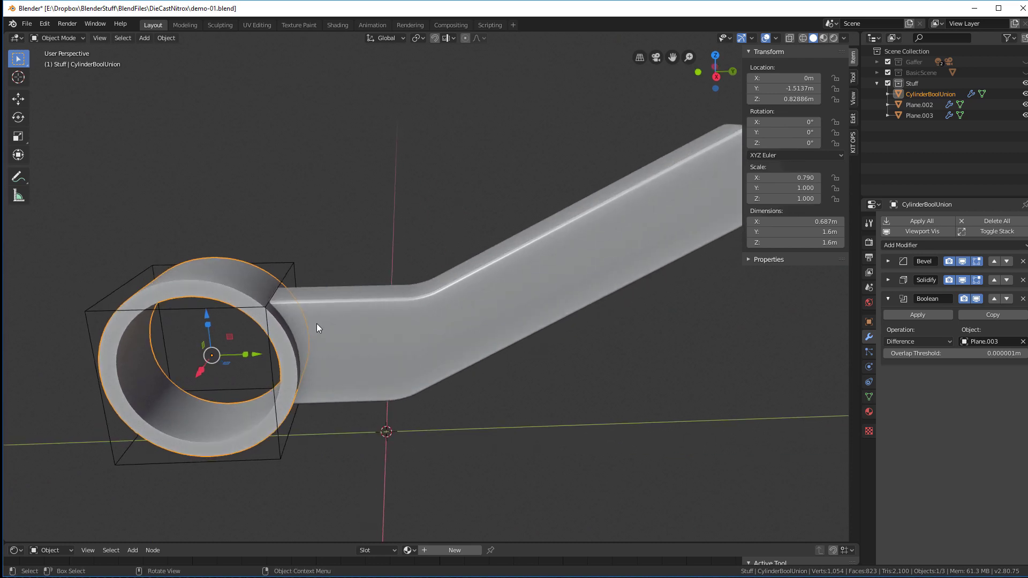
Reselect the ring CylinderBoolUnion and set it to display as Bounds
left_click(480, 314)
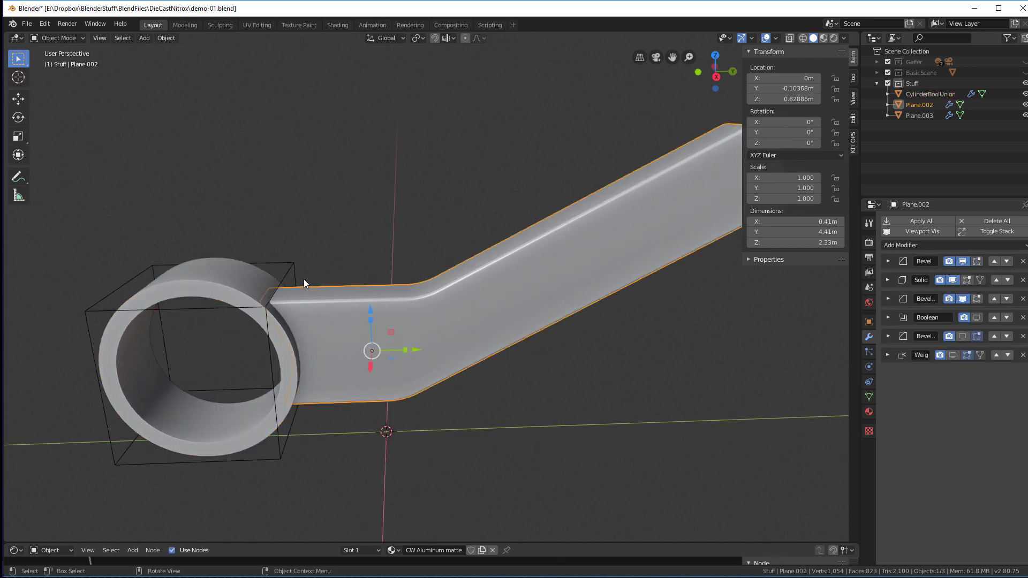
left_click(274, 268)
middle_click_drag(278, 262, 220, 277)
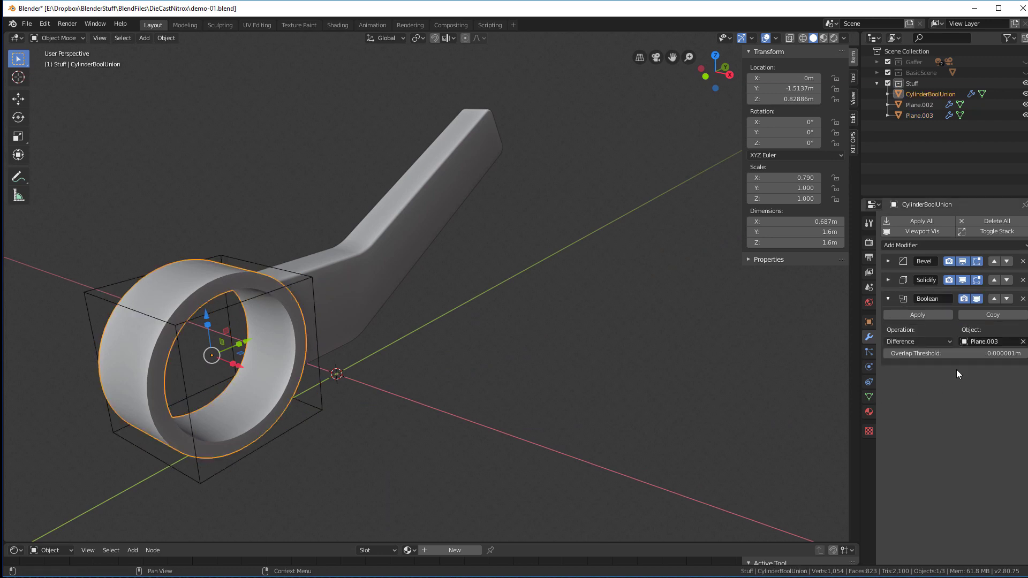
right_click(1003, 408)
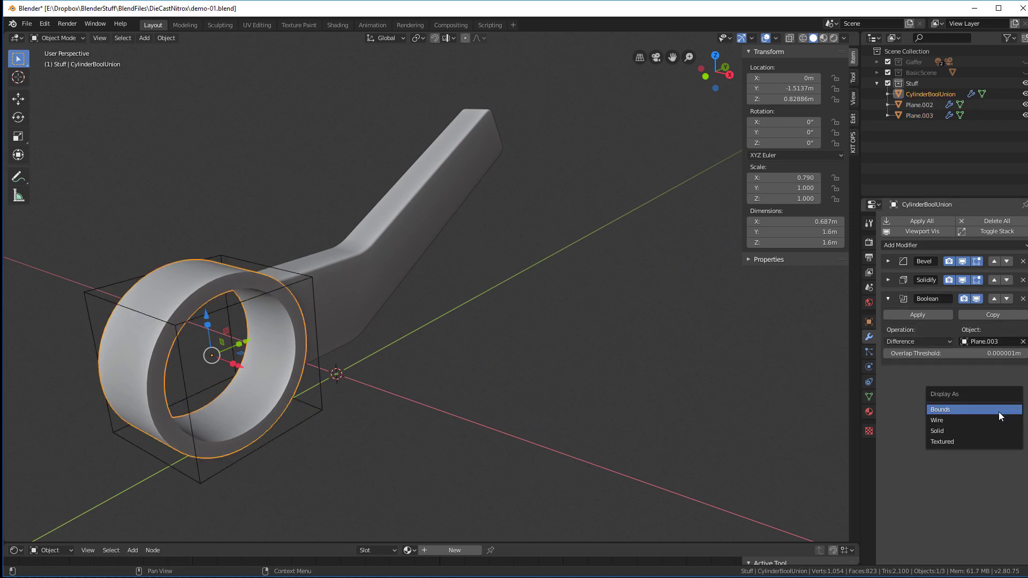
left_click(992, 413)
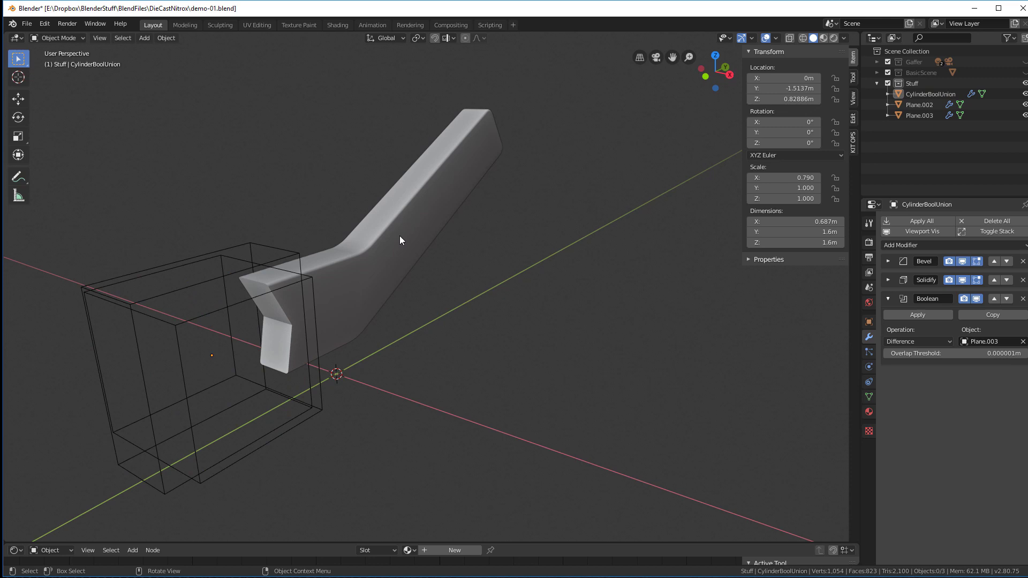
Enable the Union Boolean modifier of the arm Plane.002 in the viewport to join it with the ring
left_click(377, 242)
left_click(889, 318)
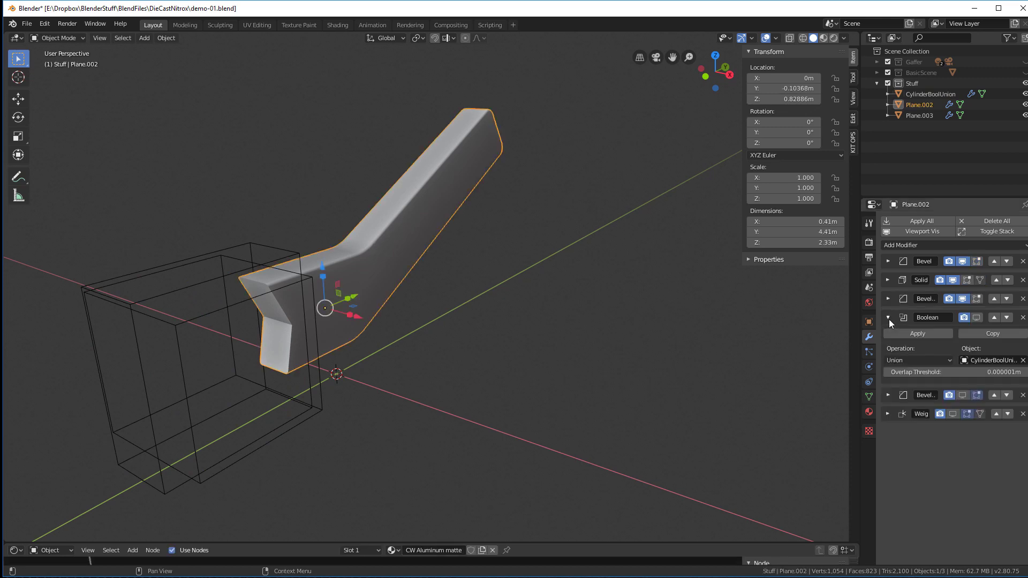
left_click(975, 318)
middle_click_drag(638, 337, 406, 278)
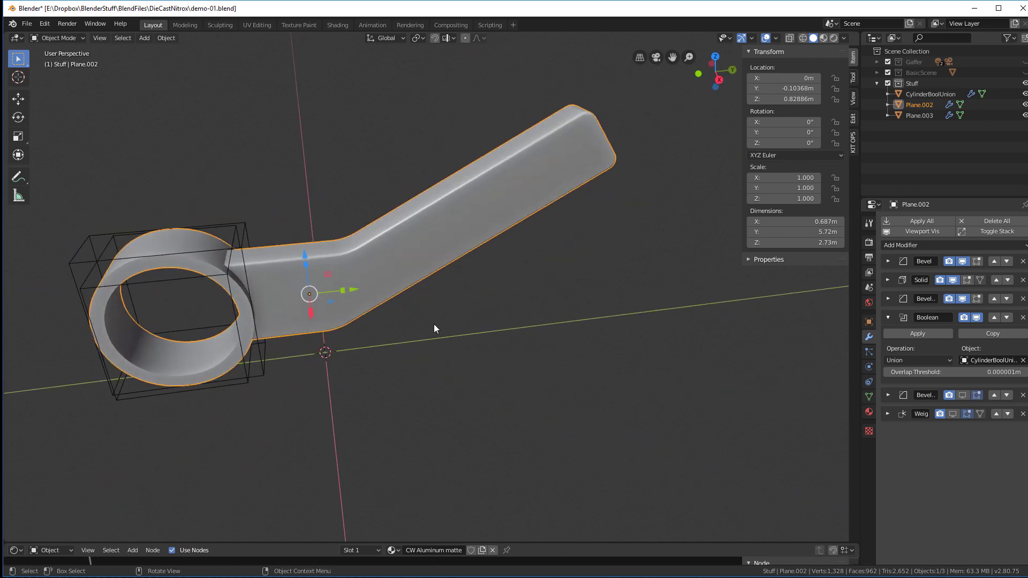
left_click(888, 317)
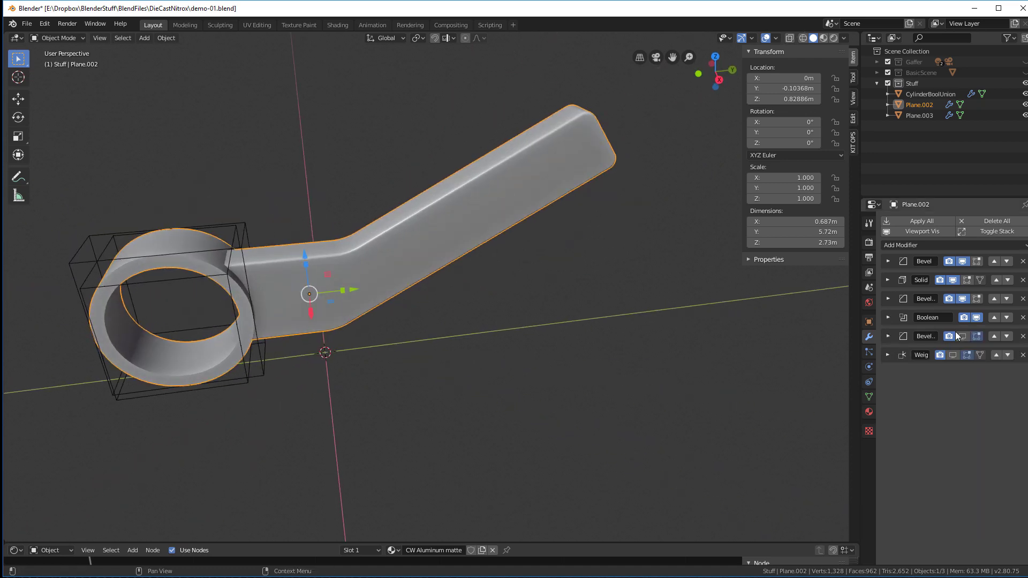
Enable the arm's final Bevel modifier in the viewport and inspect the rounded edges around the ring joint
left_click(963, 337)
left_click(888, 337)
scroll(178, 265, "up", 4)
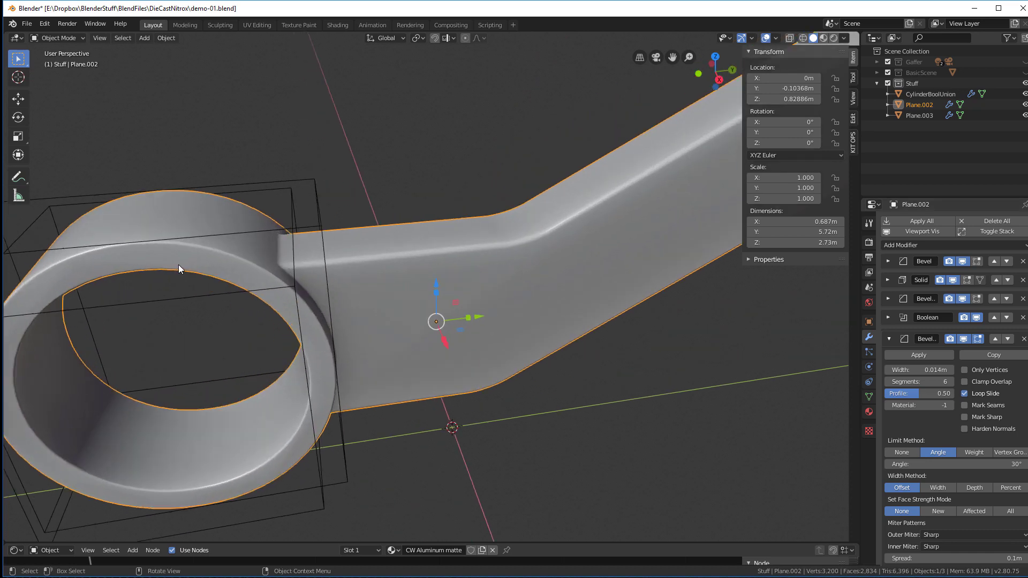
scroll(178, 265, "down", 3)
middle_click_drag(447, 220, 532, 397)
scroll(331, 168, "up", 5)
middle_click_drag(457, 415, 270, 323)
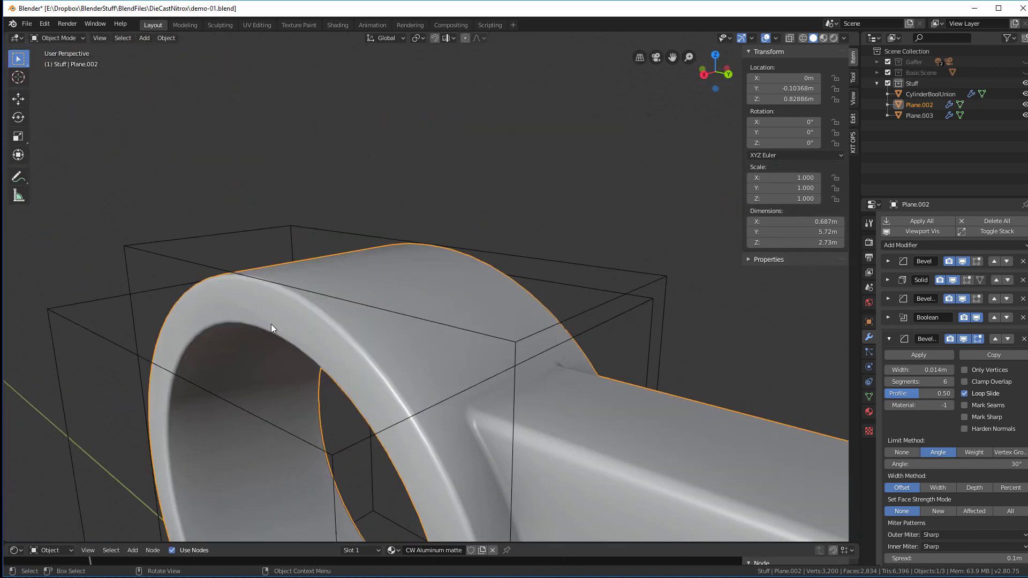
left_click(889, 339)
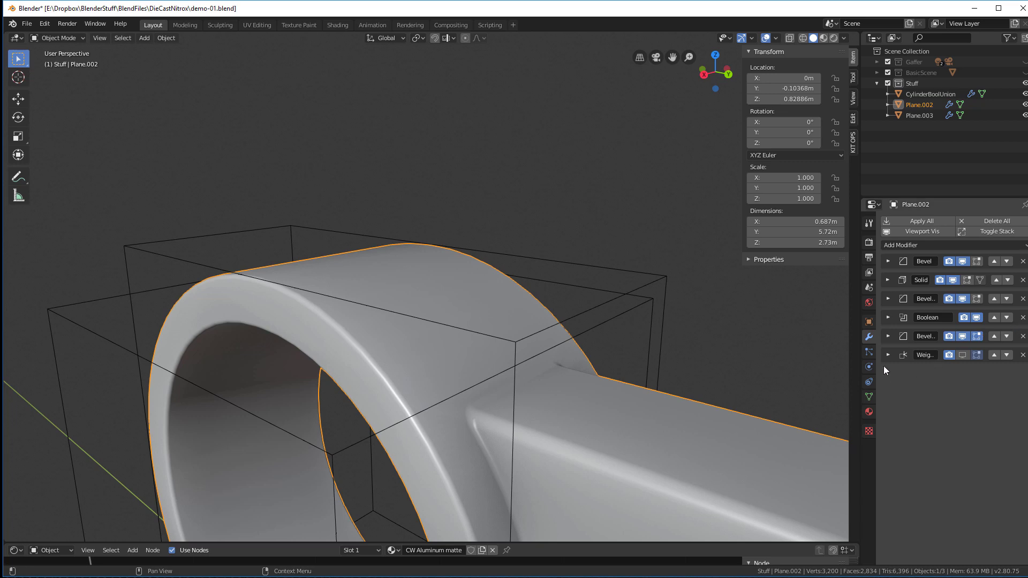
Enable the arm's Weighted Normal modifier in the viewport and check the shading around the ring joint
left_click(963, 354)
middle_click_drag(516, 361, 519, 386)
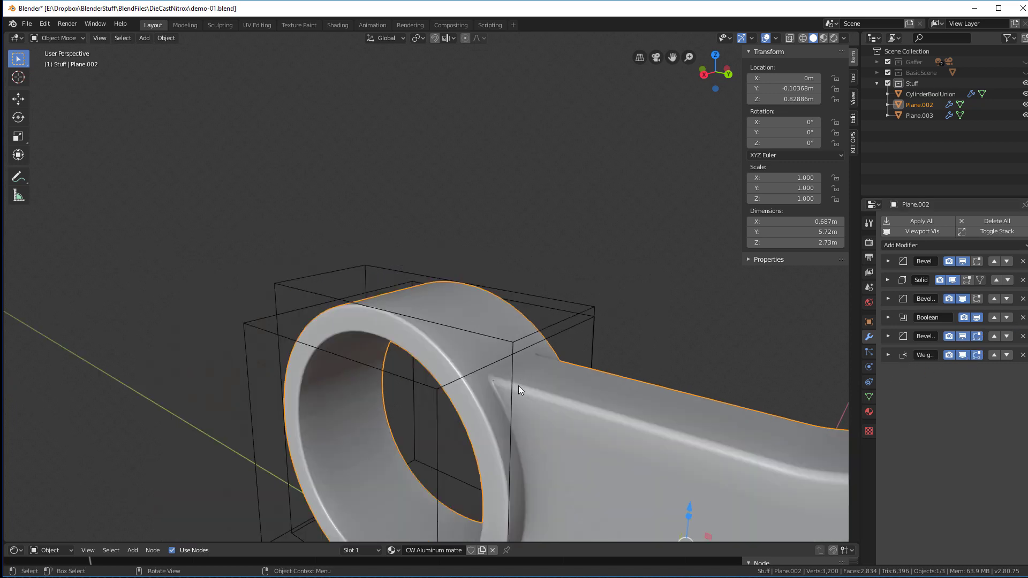
middle_click_drag(519, 386, 513, 412)
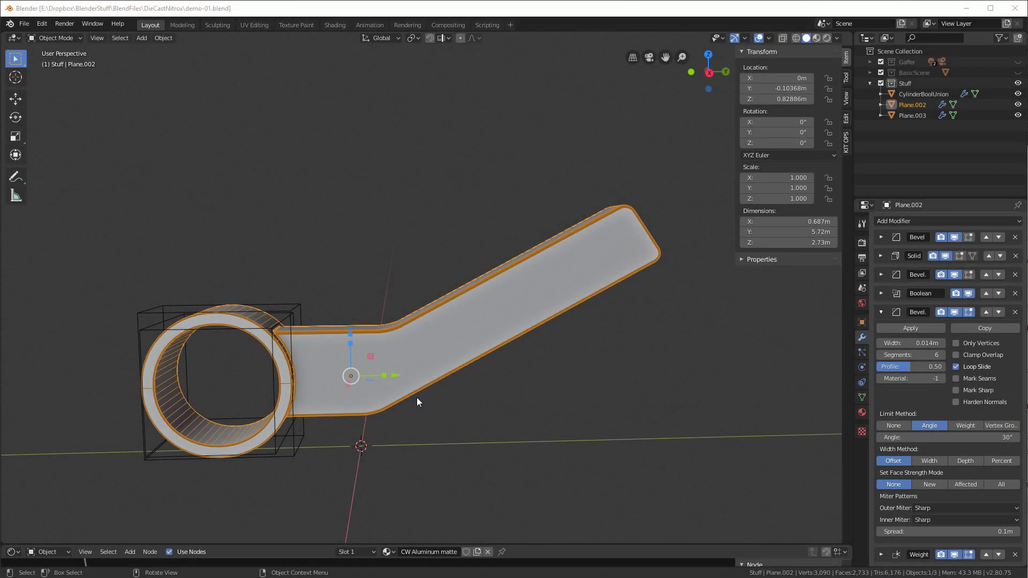
Duplicate the arm Plane.002 and leave the copy in its original position
scroll(342, 372, "up", 2)
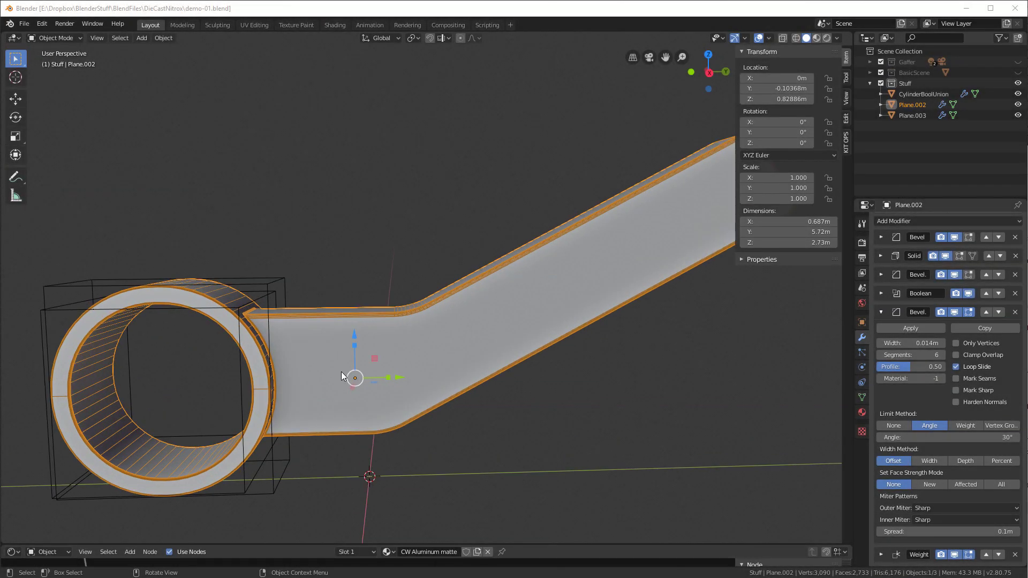
scroll(334, 359, "down", 2)
middle_click_drag(340, 326, 356, 334)
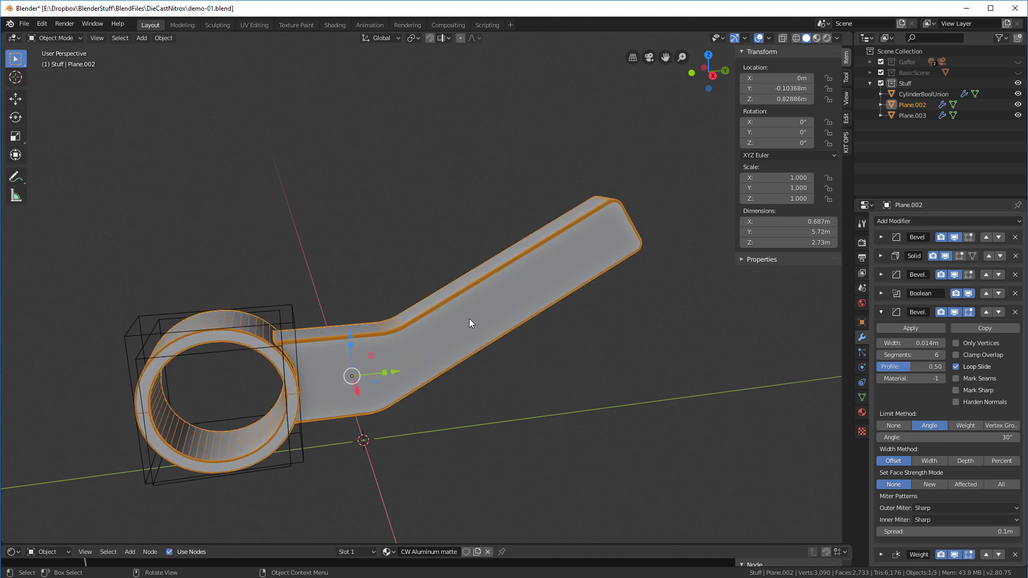
key("shift+d")
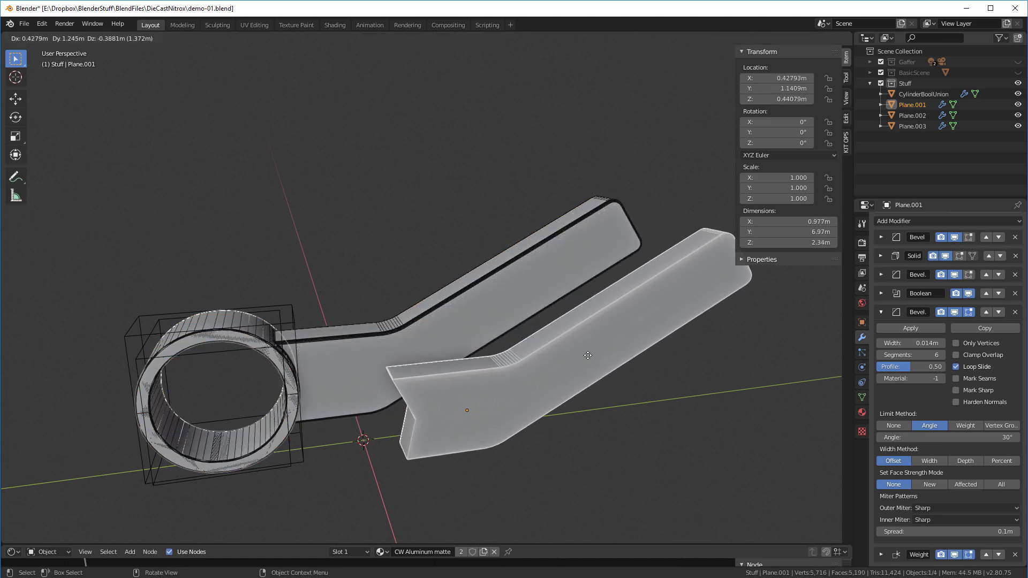
right_click(614, 353)
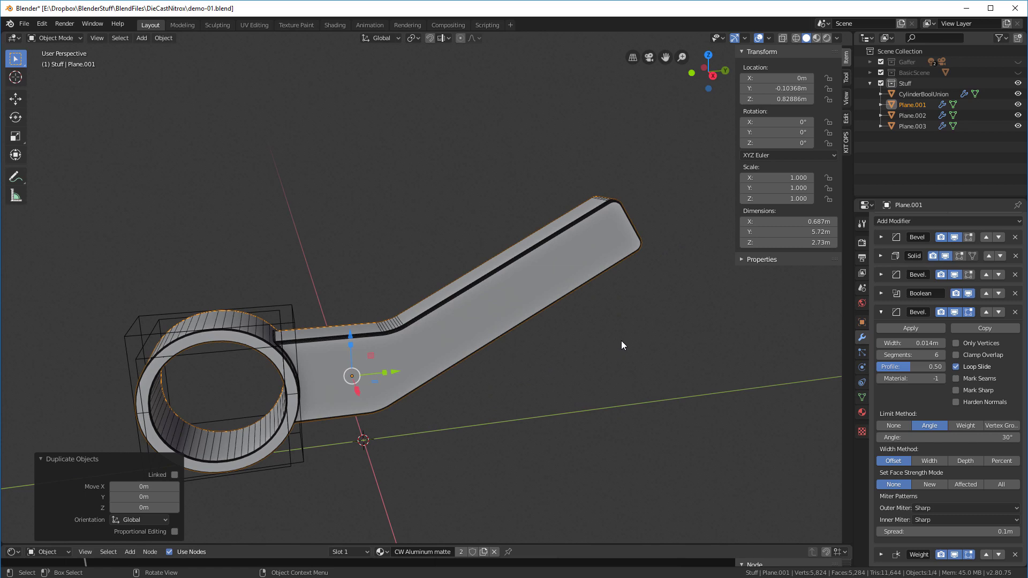
middle_click_drag(621, 345, 583, 339)
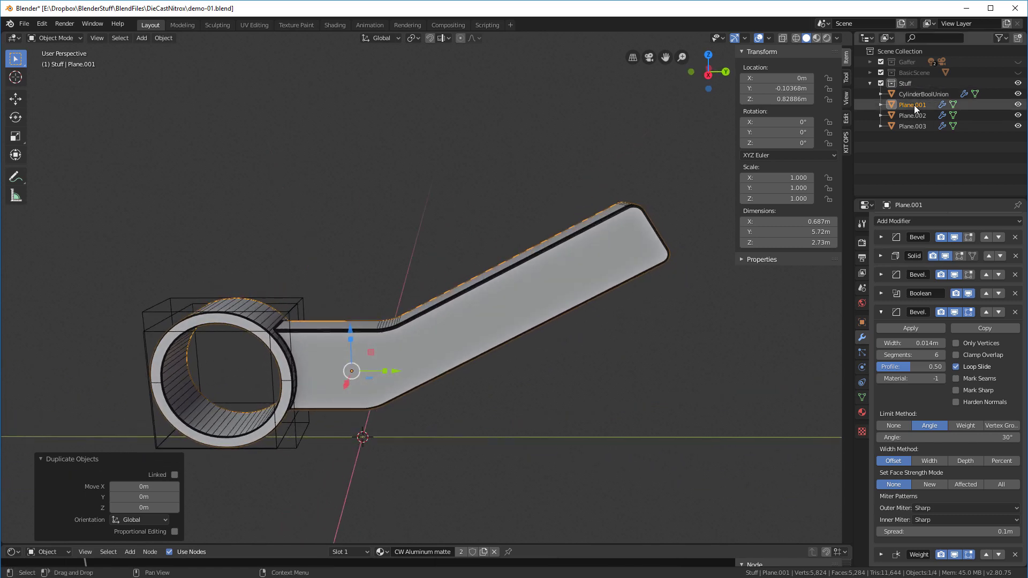
Rename the duplicated arm object as ribcutter
double_click(913, 106)
type("r")
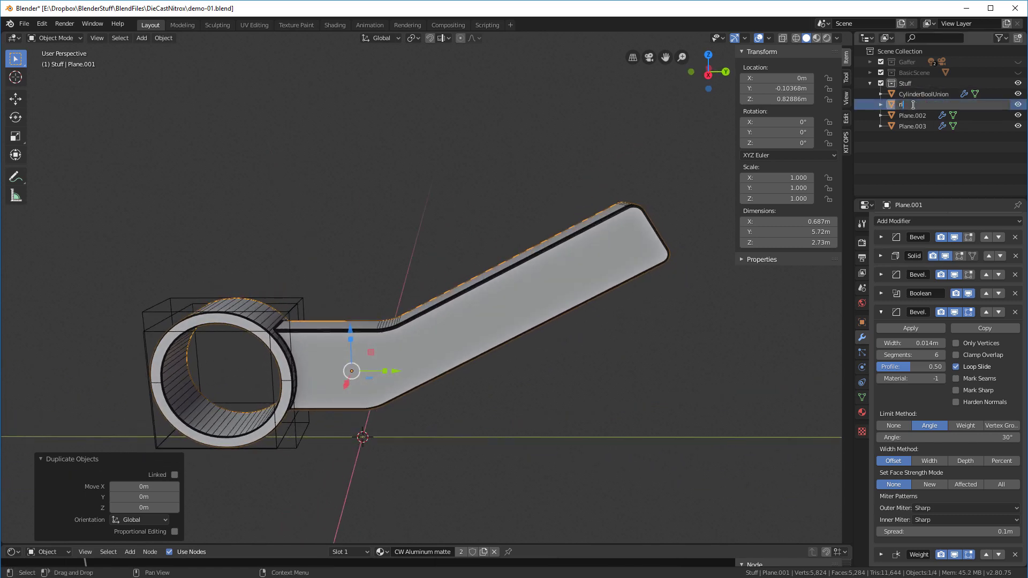
type("ibcutter")
key("Return")
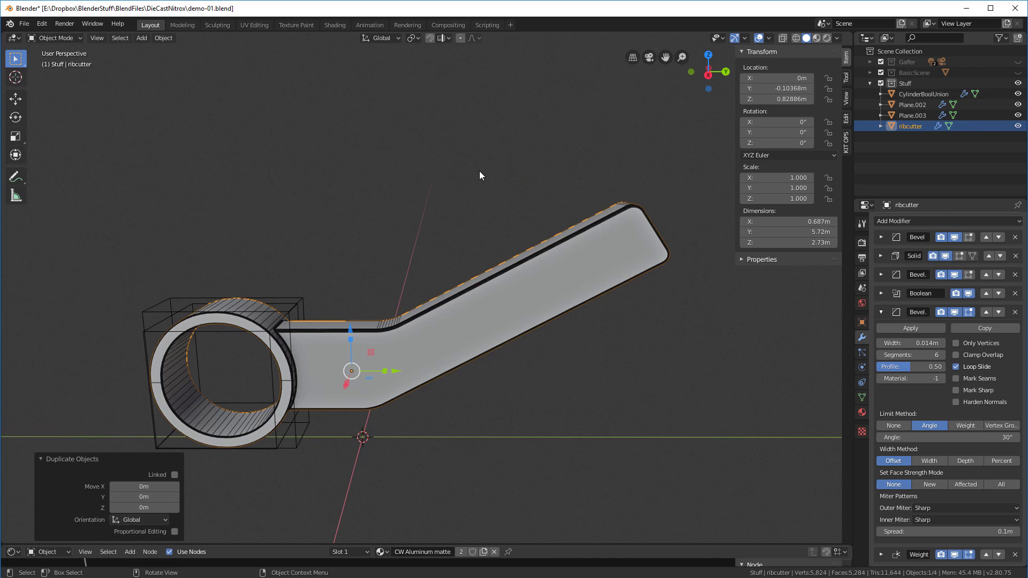
Isolate ribcutter in Local View and show it in right orthographic view
key("KP_Divide")
middle_click_drag(479, 174, 477, 240)
key("KP_3")
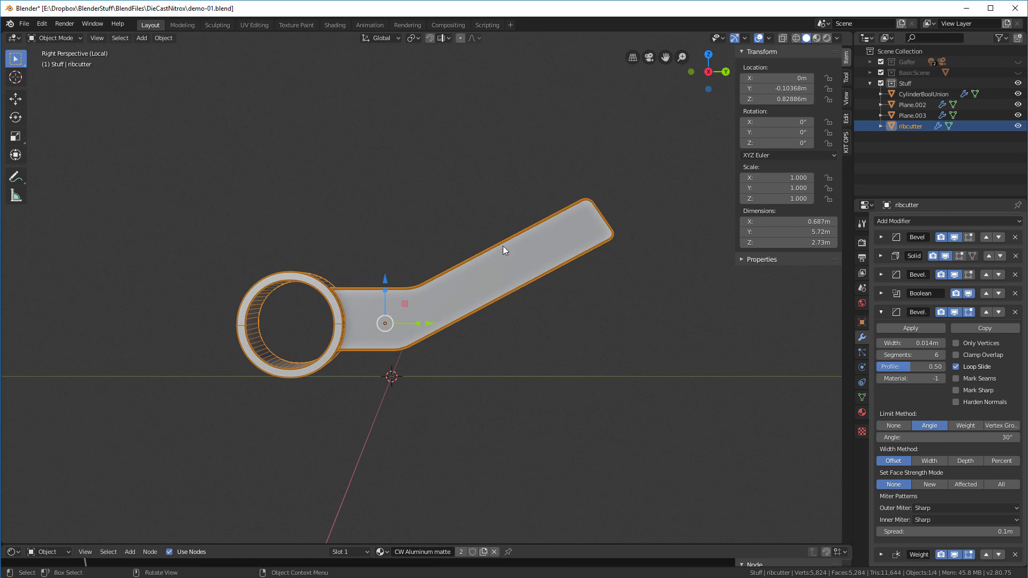
key("KP_5")
scroll(357, 300, "up", 3)
scroll(357, 300, "down", 2)
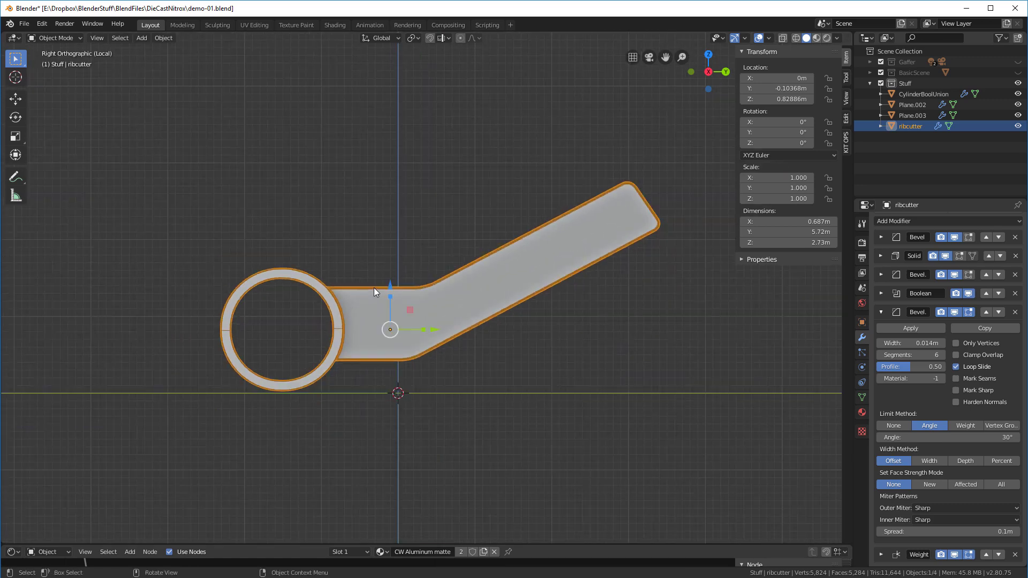
Delete all modifiers from ribcutter to leave only its flat base plane
key("Tab")
key("Tab")
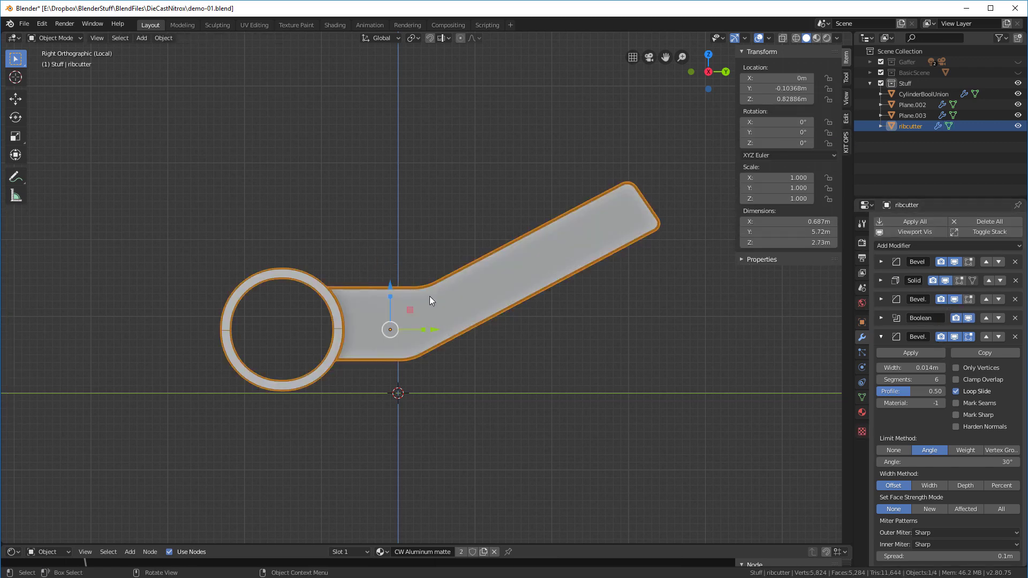
left_click(989, 221)
left_click(993, 222)
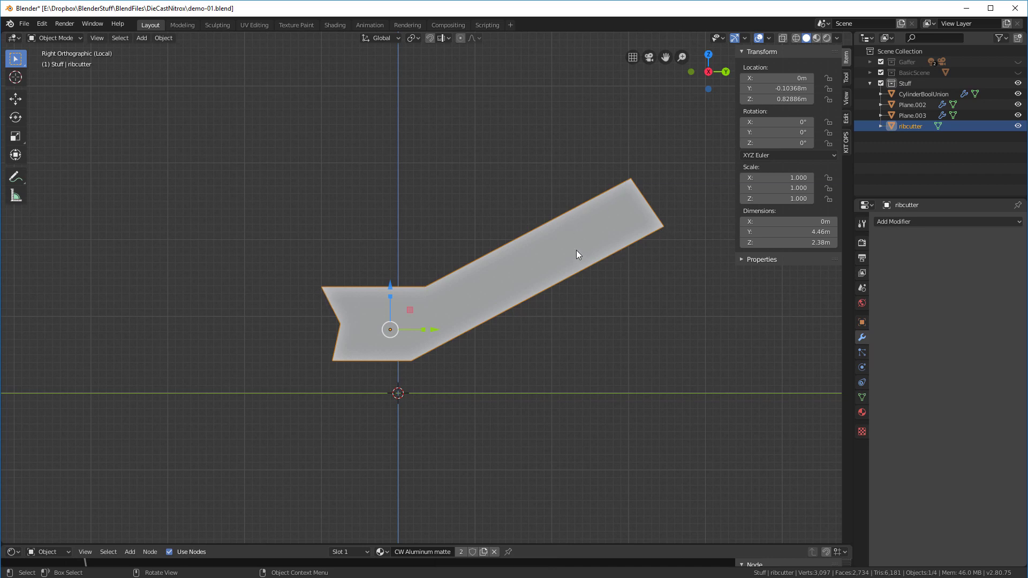
Inset the single face of ribcutter in Edit Mode with a thickness of 0.05 m
key("Tab")
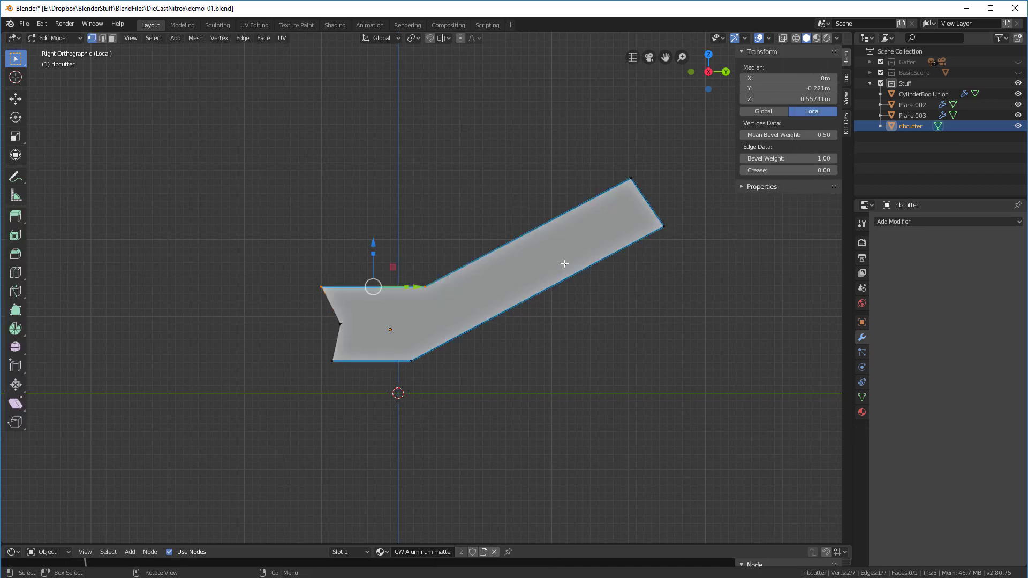
key("3")
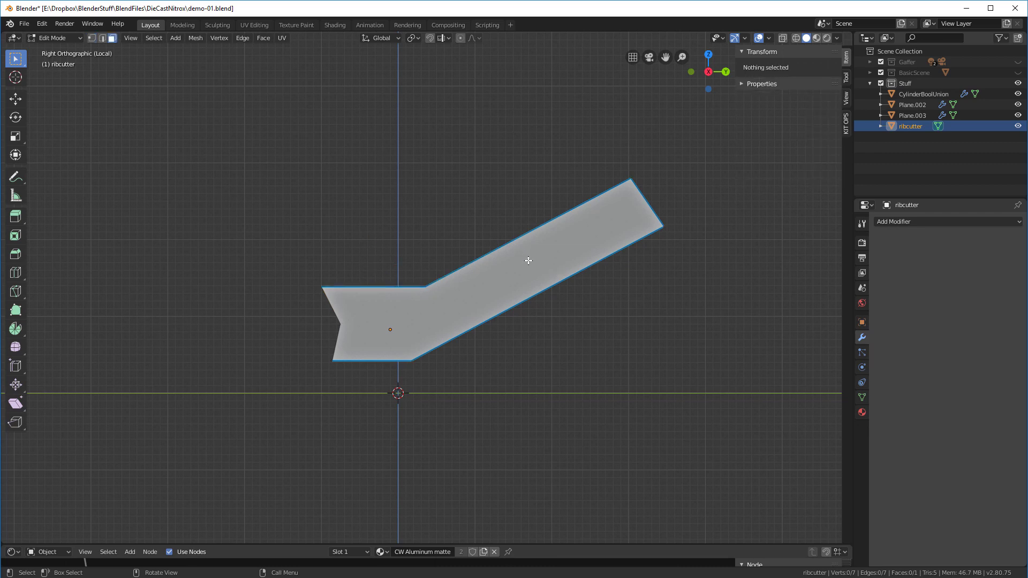
scroll(516, 269, "up", 2)
left_click(517, 269)
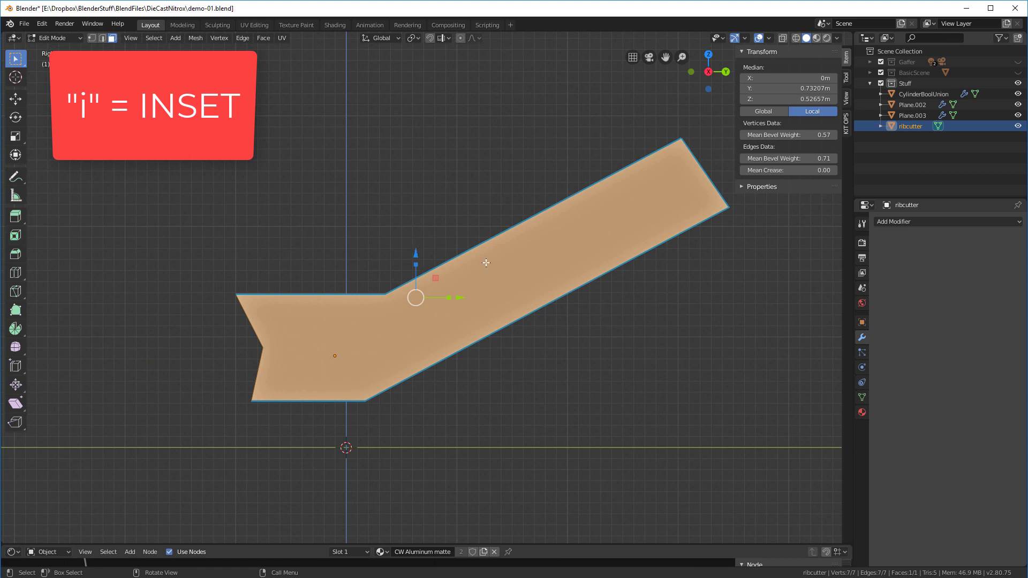
key("i")
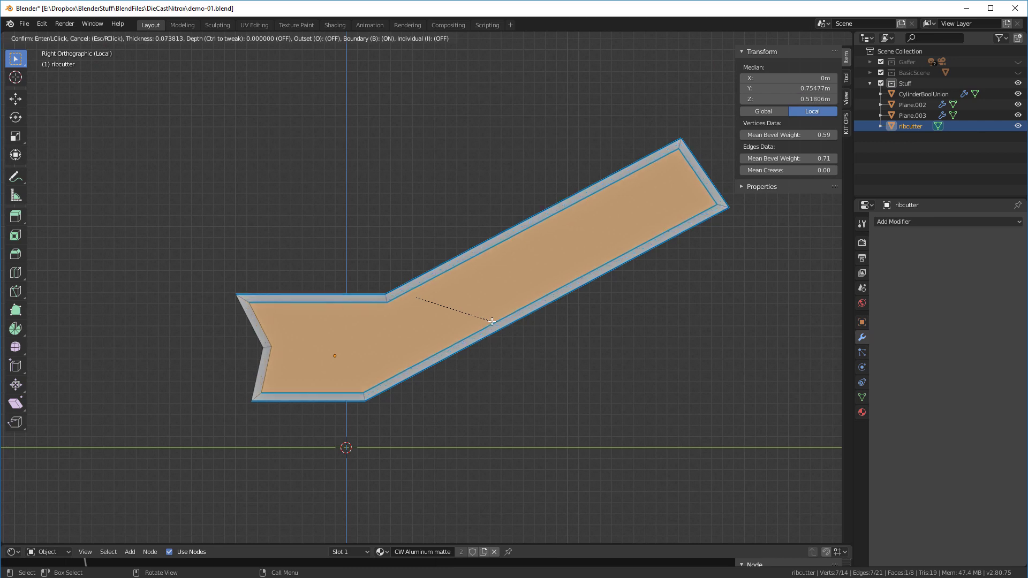
left_click(486, 320)
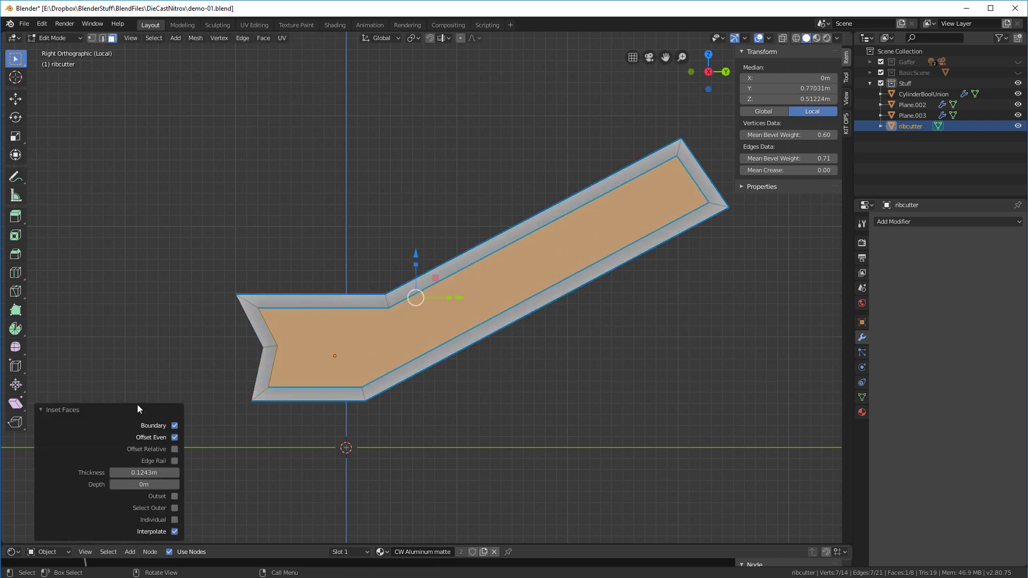
left_click(145, 474)
type(".05")
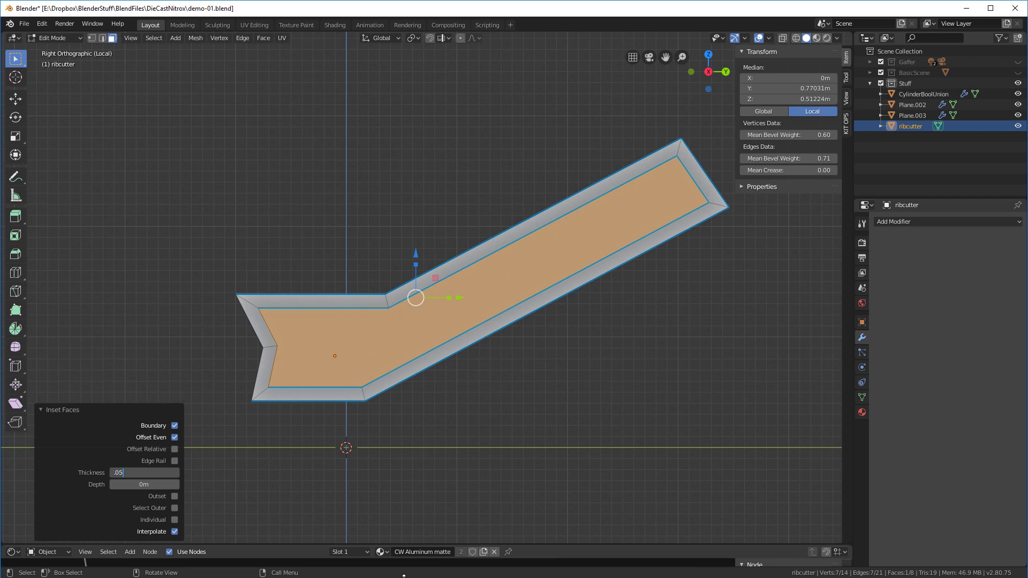
key("Return")
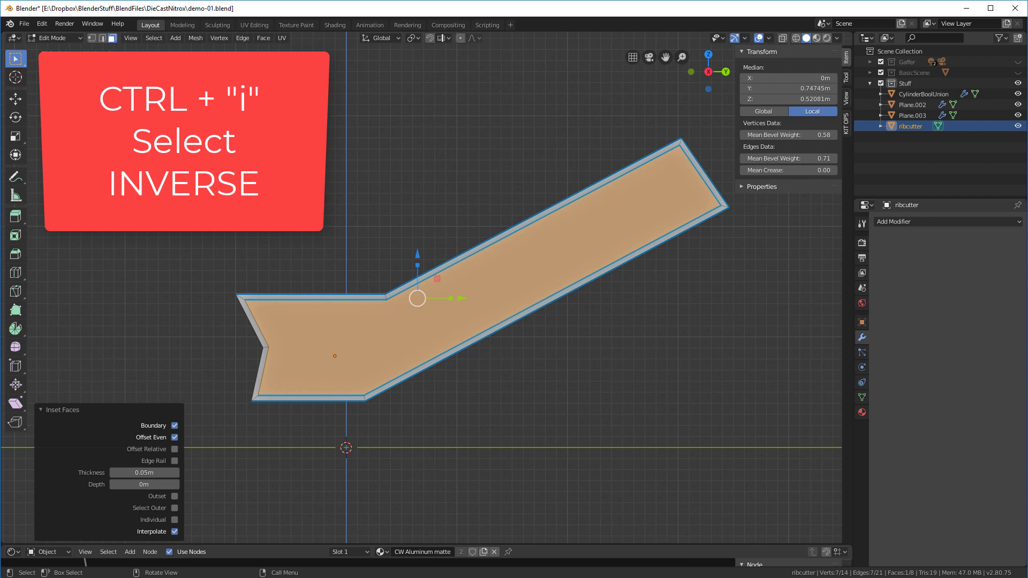
Invert the face selection and delete the border faces around the inset face
key("ctrl+i")
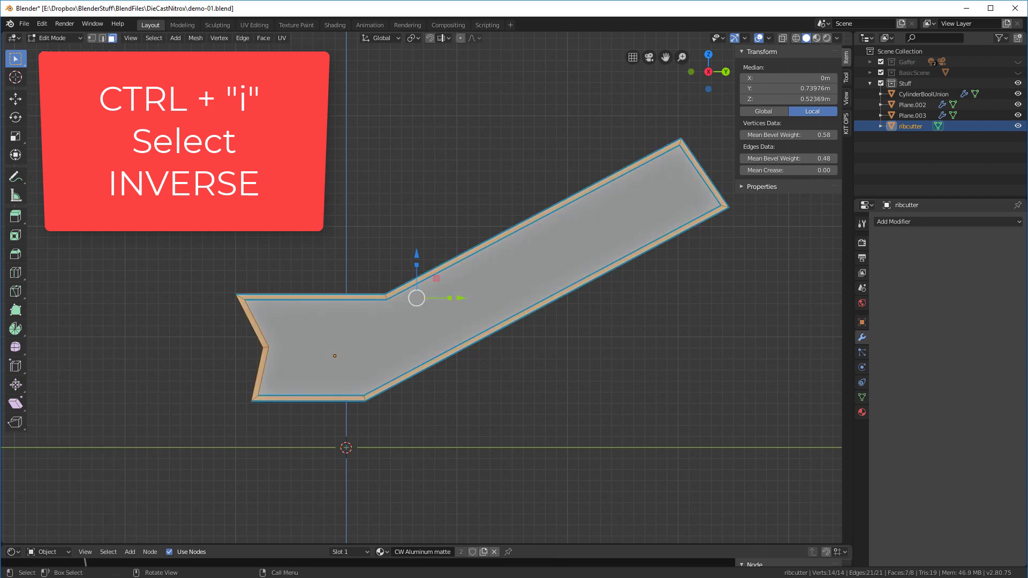
right_click(358, 185)
left_click(315, 152)
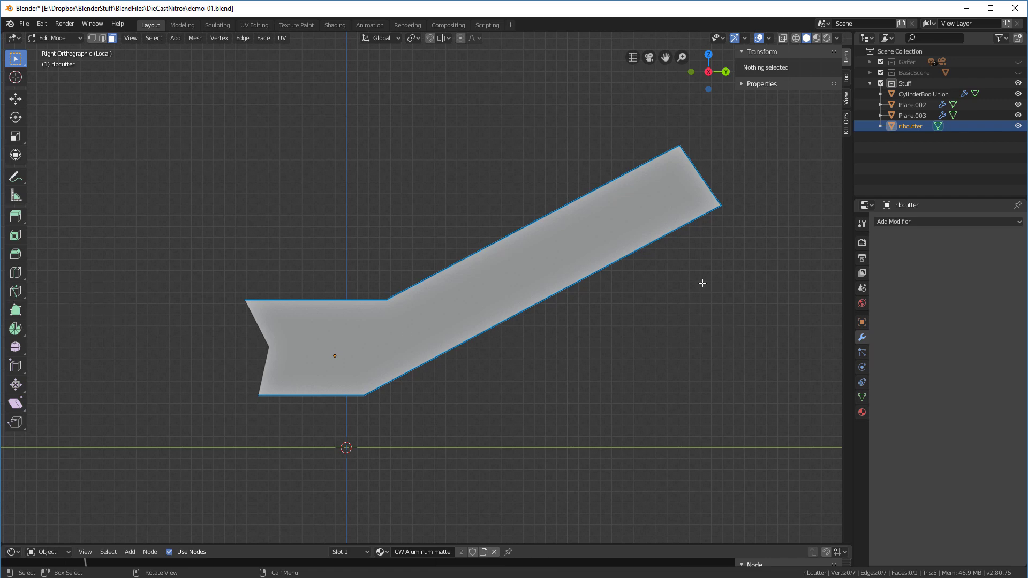
Knife-cut the face between the two bend corners, diagonally across the lower sloping section, and vertically near its upper end
key("k")
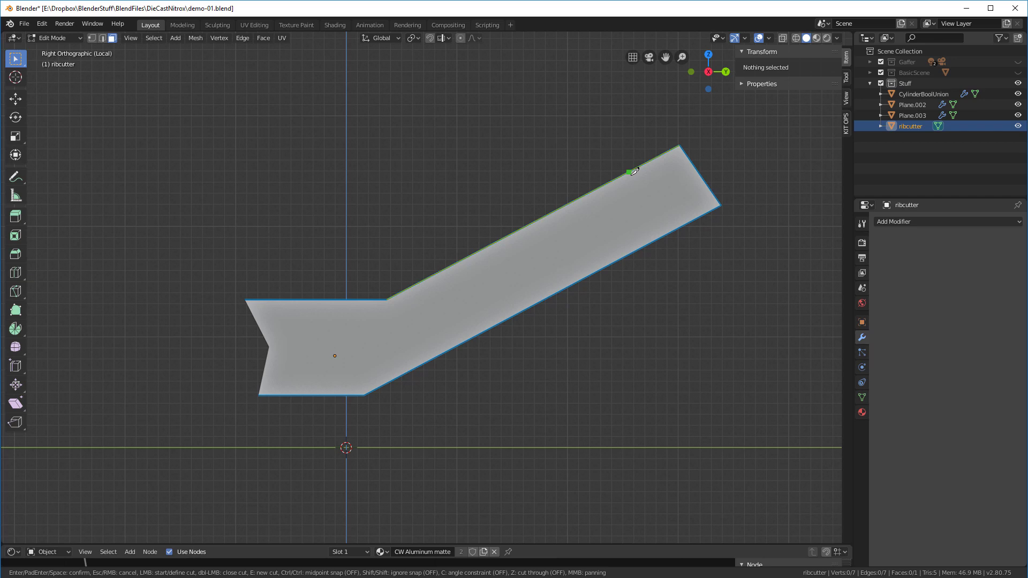
left_click(387, 298)
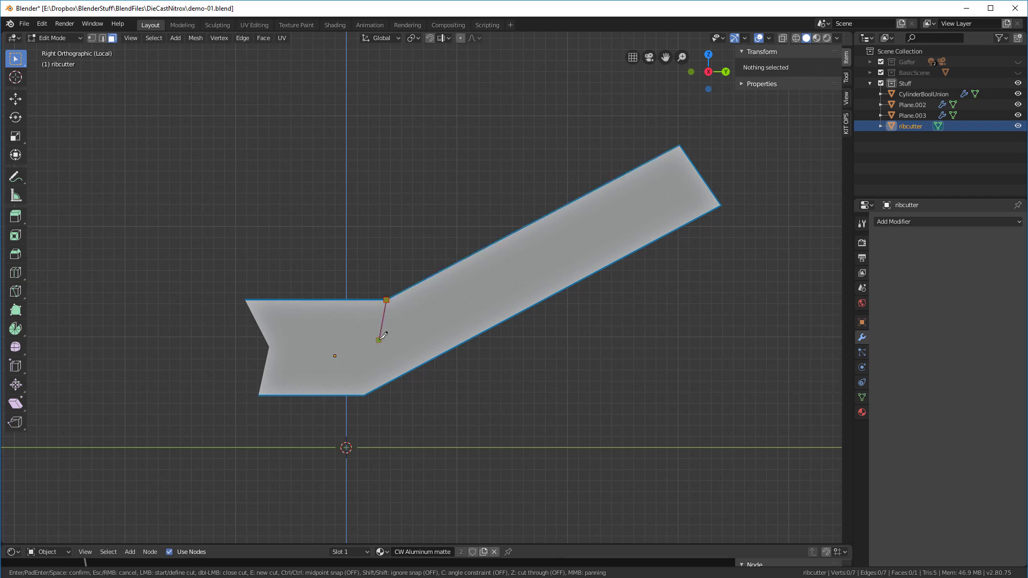
left_click(368, 389)
left_click(445, 269)
left_click(523, 309)
left_click(606, 266)
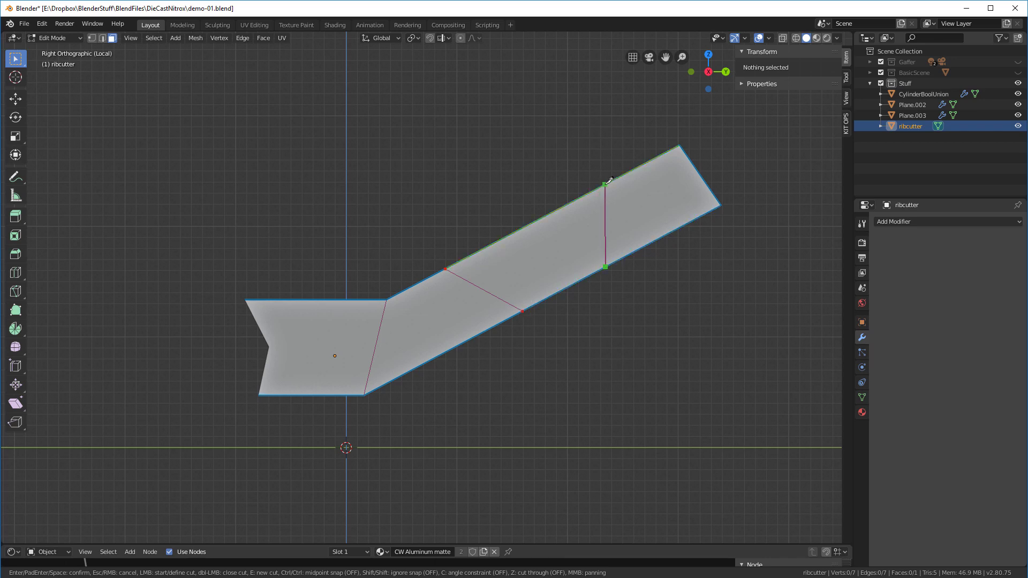
left_click(605, 185)
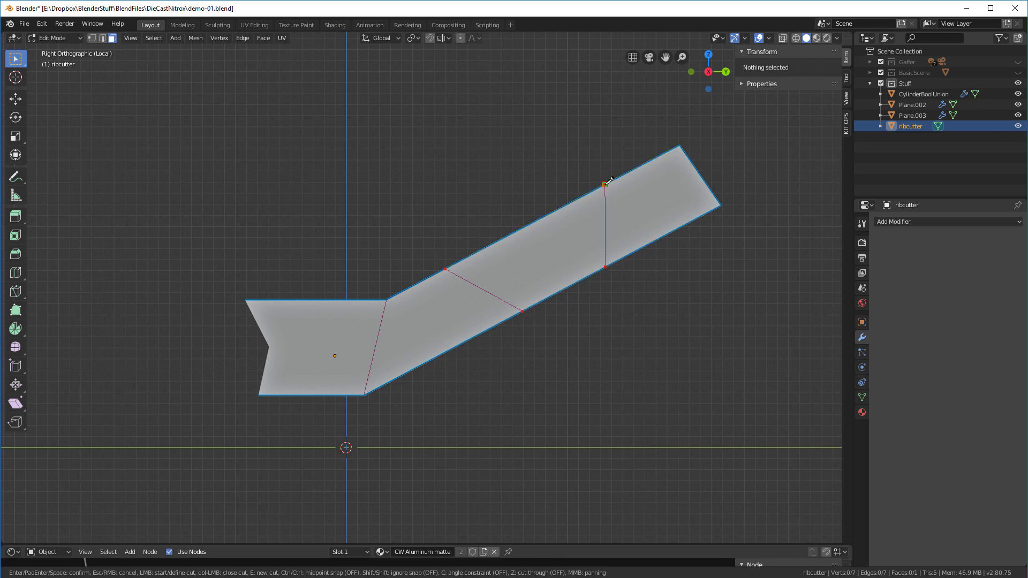
Add an angle-constrained vertical Knife cut across the horizontal section near the notched end and apply all the cuts
left_click(301, 300)
key("c")
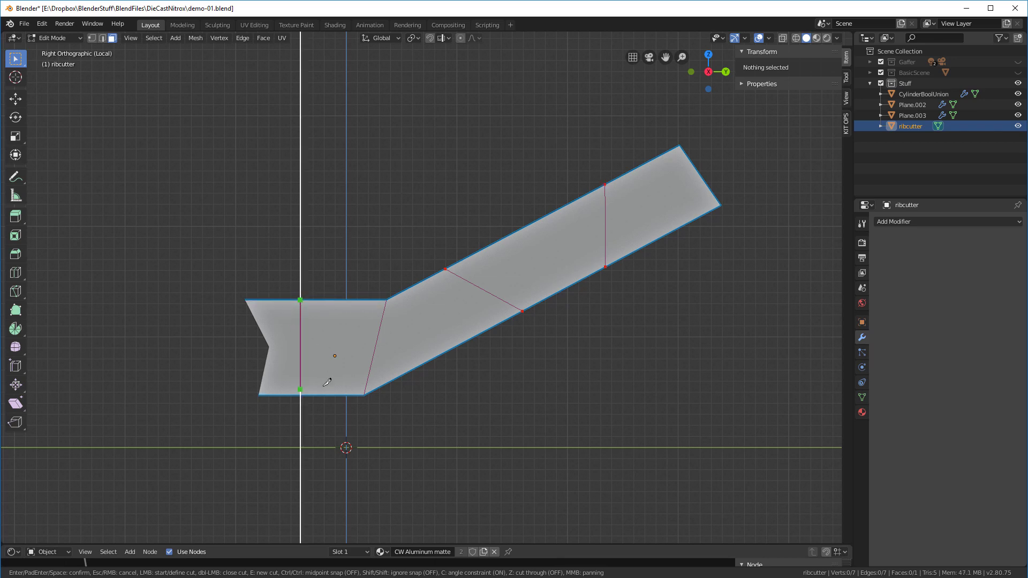
left_click(315, 386)
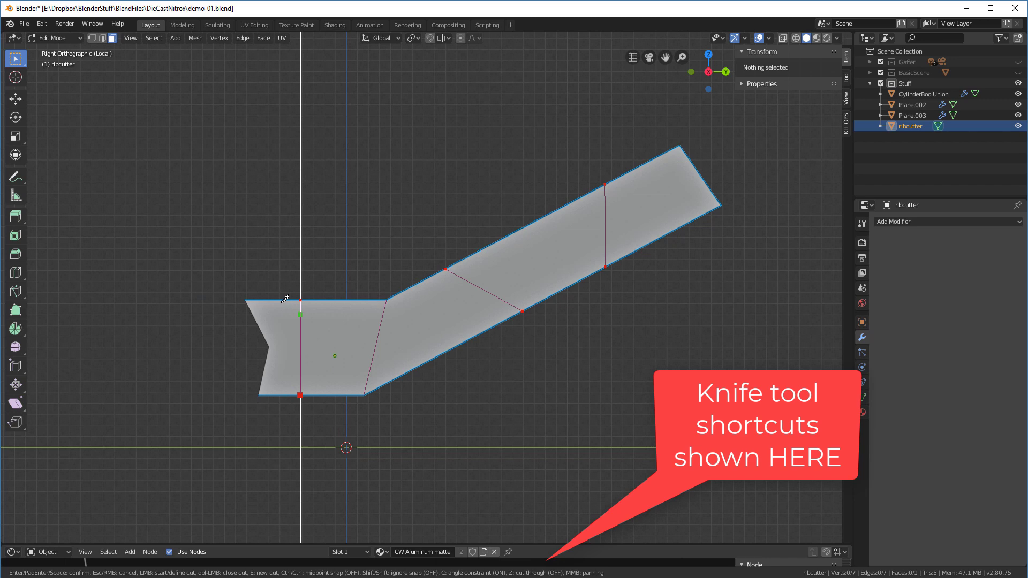
key("Return")
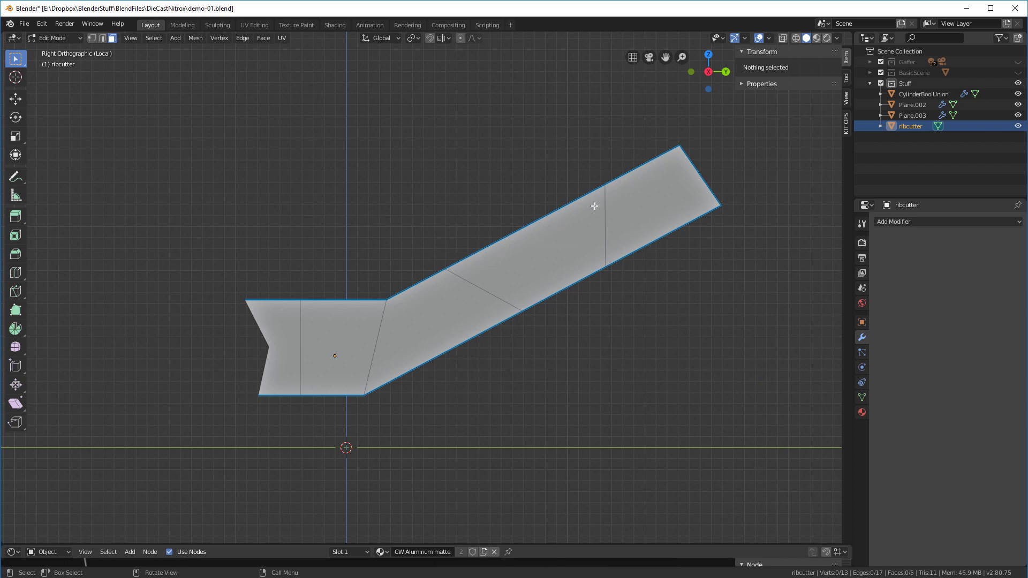
Set the mean bevel weight of all edges and all vertices of ribcutter to 0
key("a")
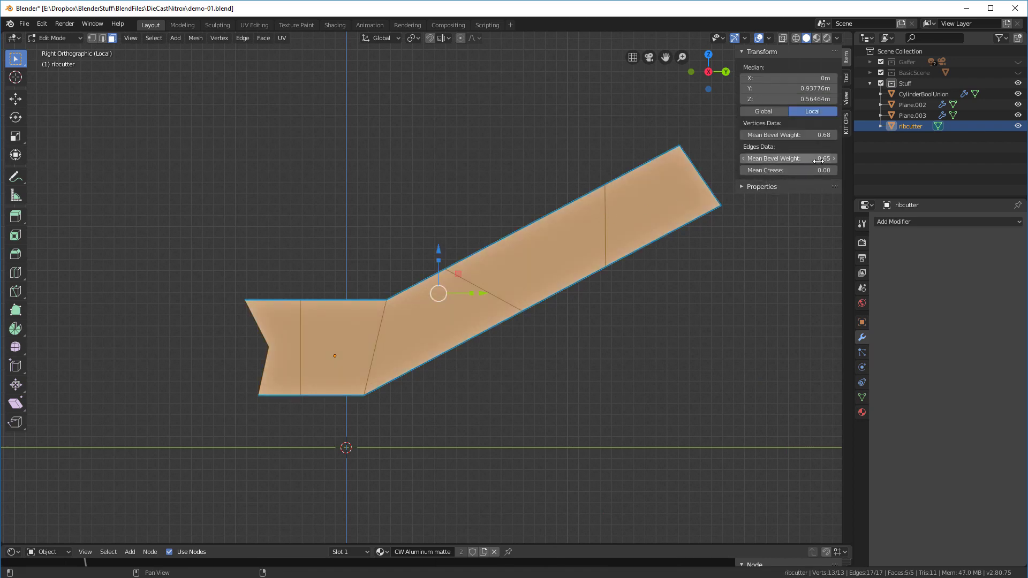
left_click(816, 159)
type("0")
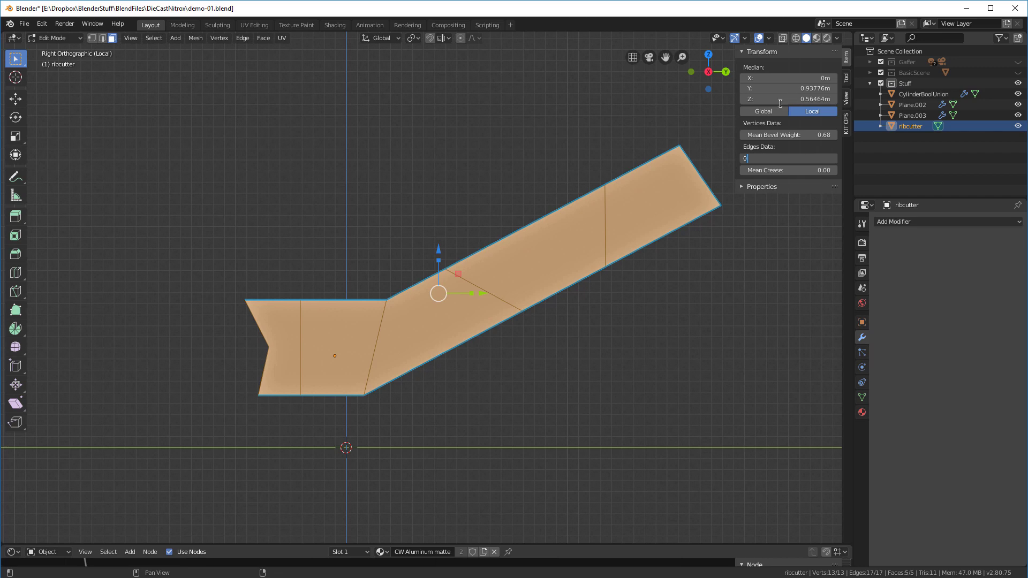
key("Return")
left_click(793, 135)
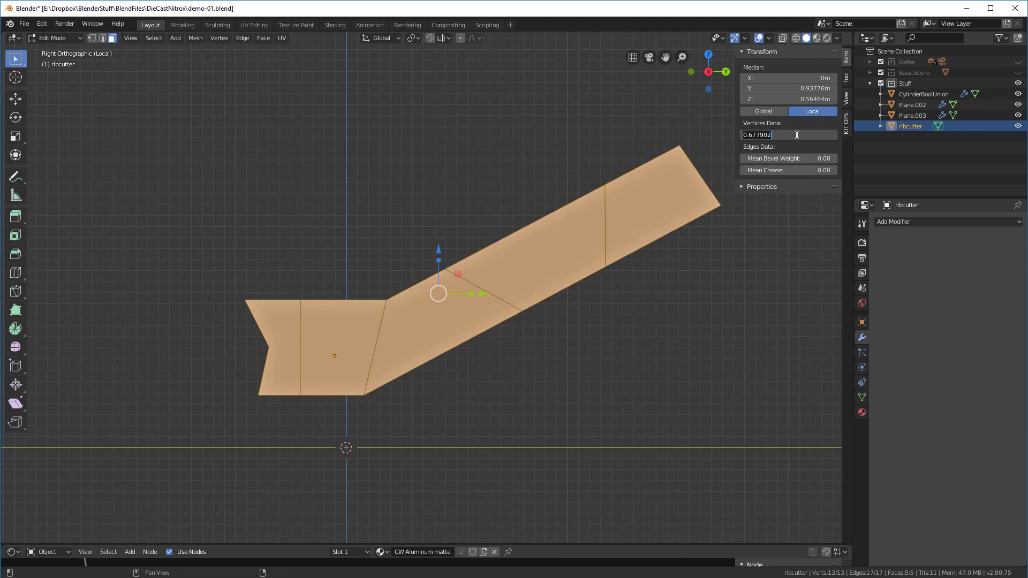
type("0")
key("Return")
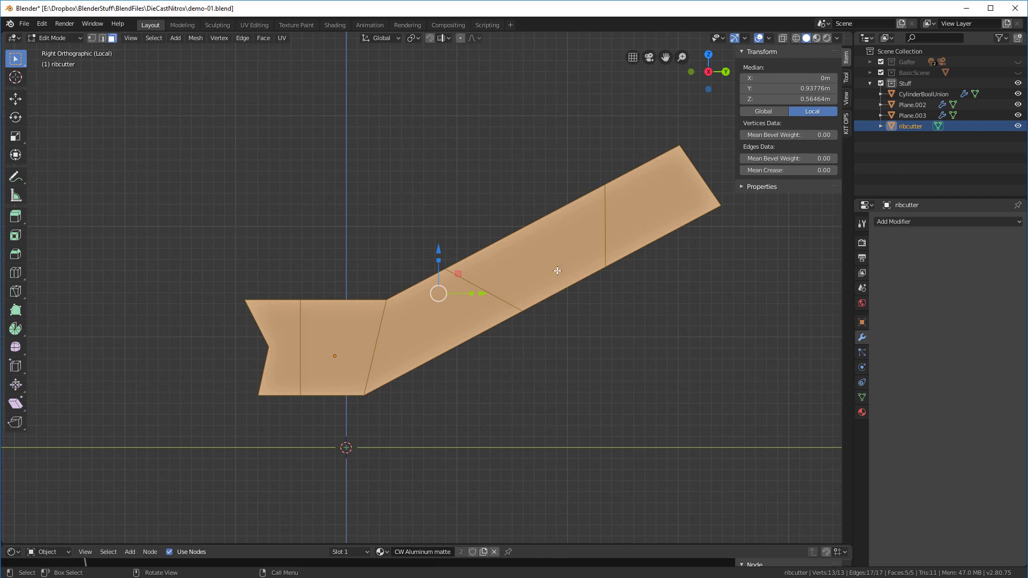
Set the pivot point to Individual Origins and inset all faces individually with a thickness of 0.05 m
left_click(413, 38)
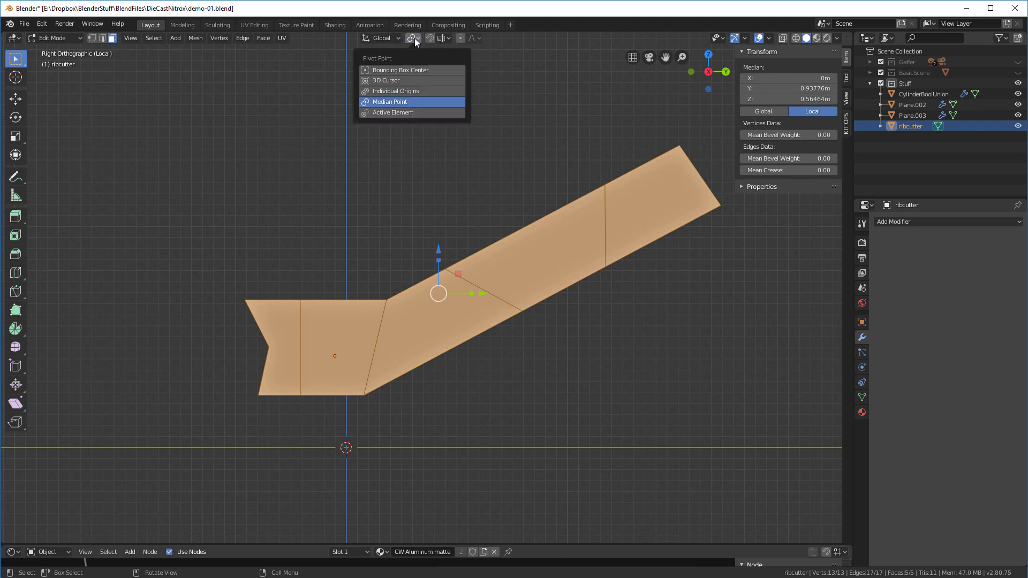
left_click(390, 91)
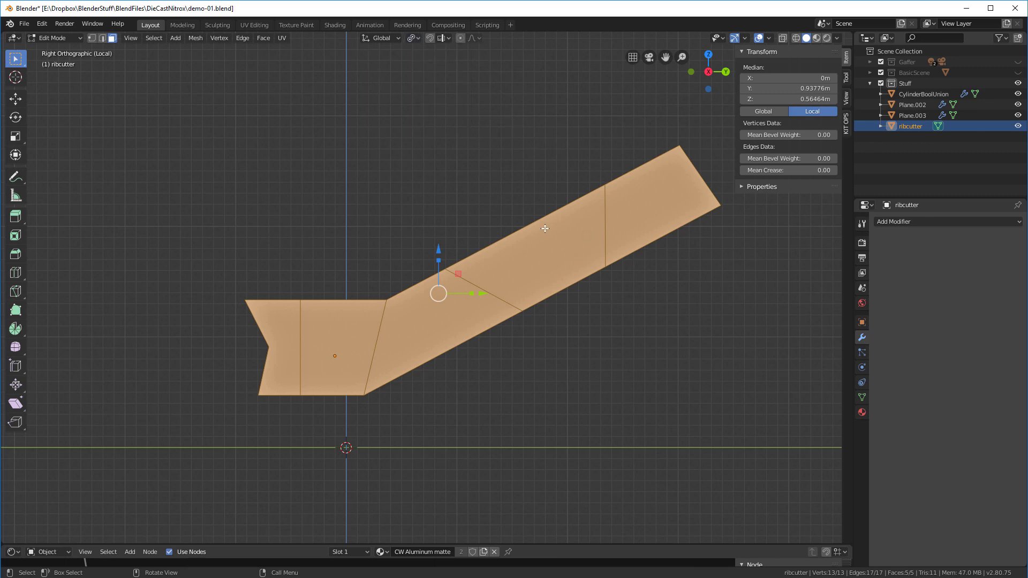
key("i")
key("i")
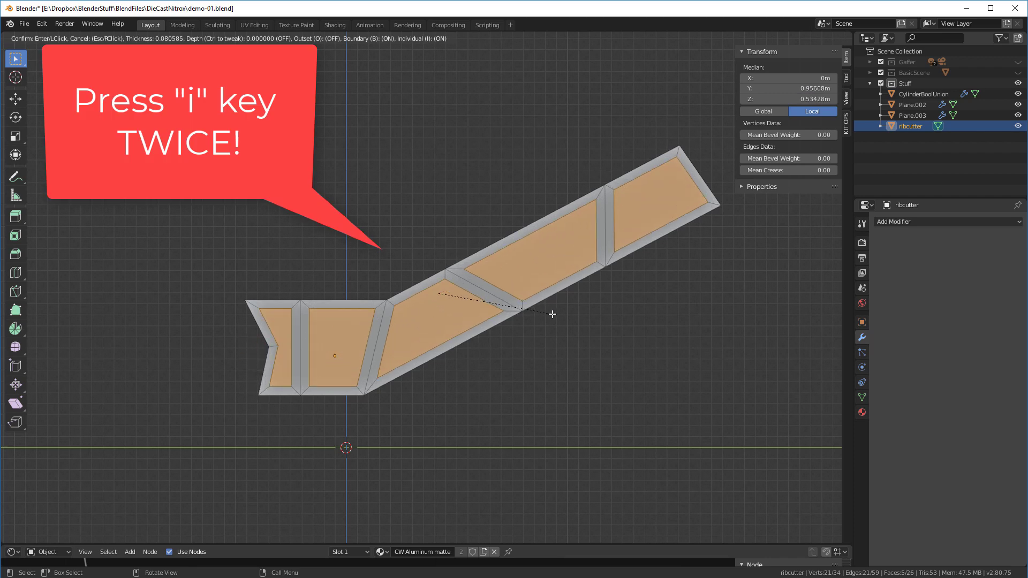
key("i")
key("i")
key("i")
key("i")
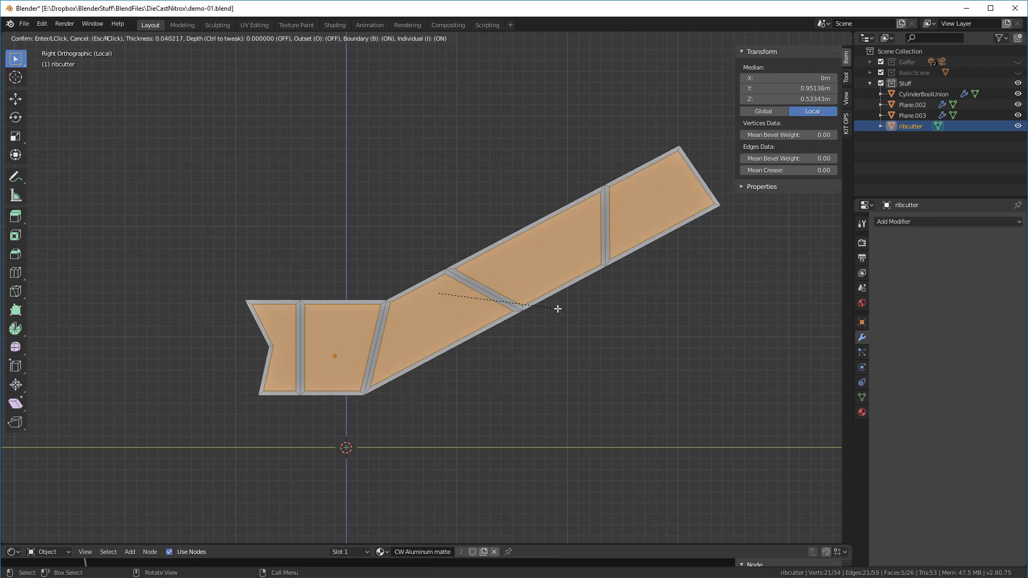
left_click(558, 309)
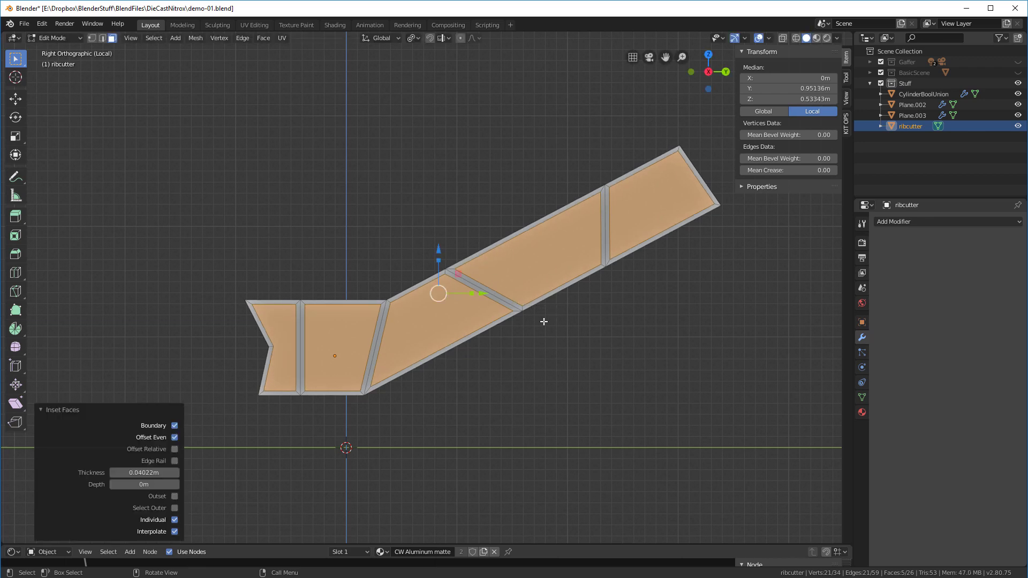
left_click(151, 473)
type(".05")
key("Return")
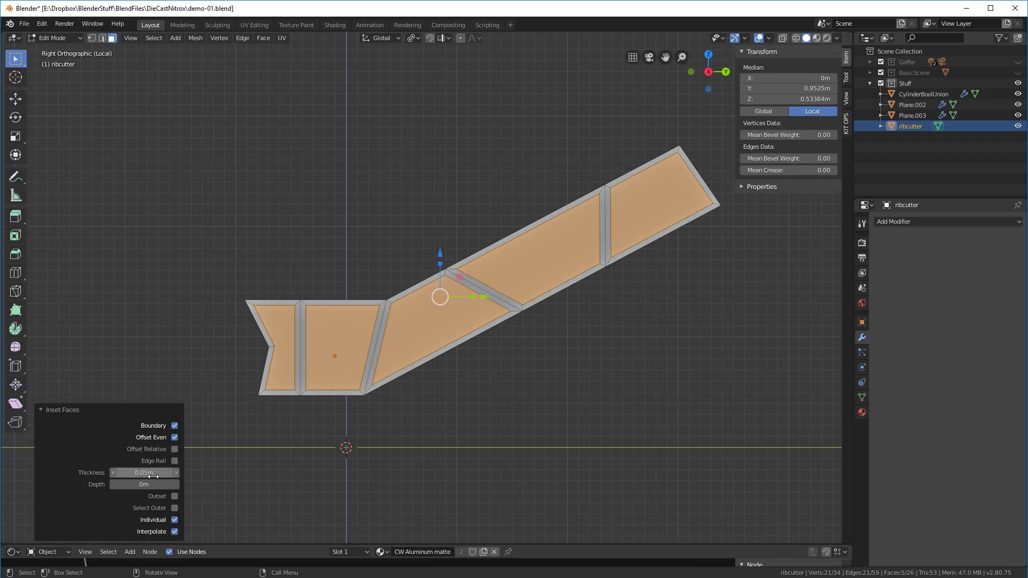
left_click(363, 232)
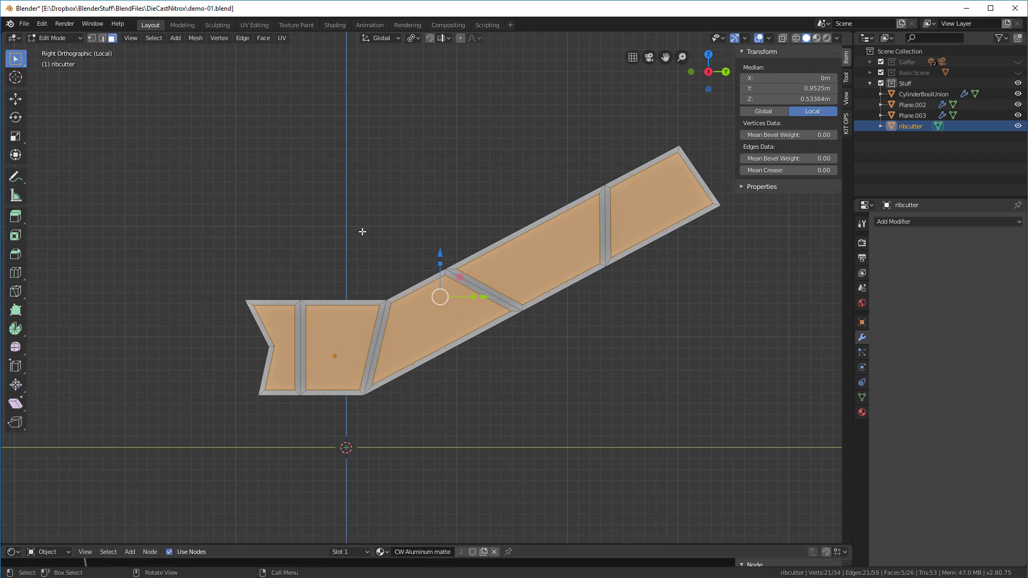
Invert the face selection and delete the frame faces between and around the inset panels
key("ctrl+i")
key("x")
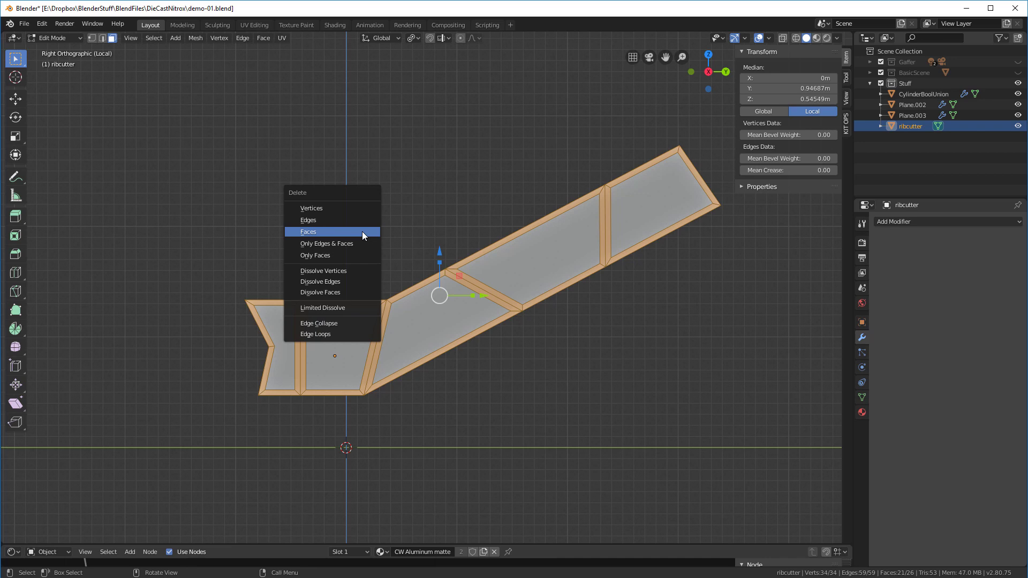
left_click(368, 231)
Select the vertices of the small notched end panel and delete that panel
mouse_move(636, 345)
middle_mouse_down()
mouse_move(636, 367)
mouse_move(626, 337)
mouse_move(674, 344)
mouse_move(650, 354)
middle_mouse_up()
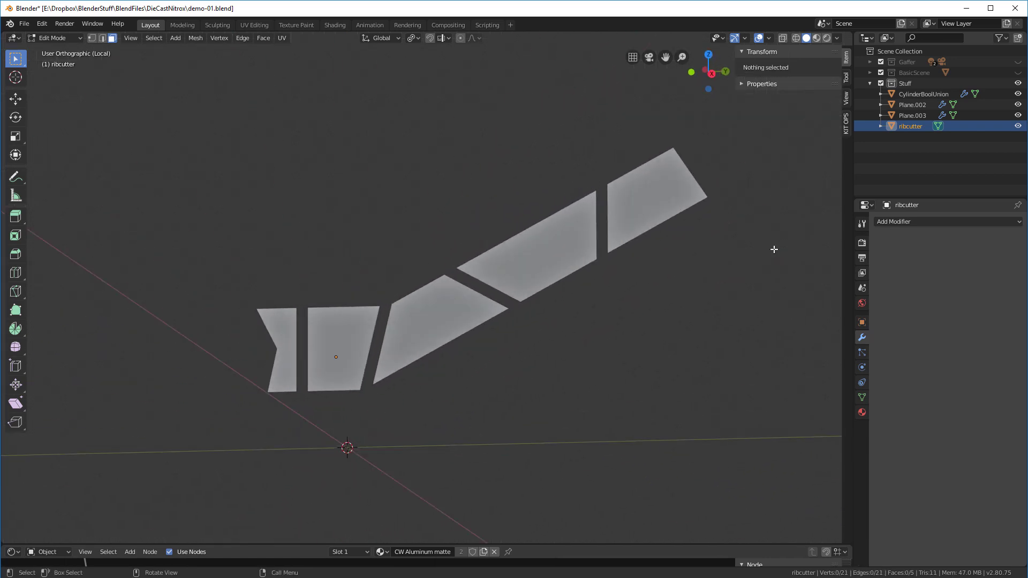
key("1")
left_click_drag(239, 294, 303, 427)
key("x")
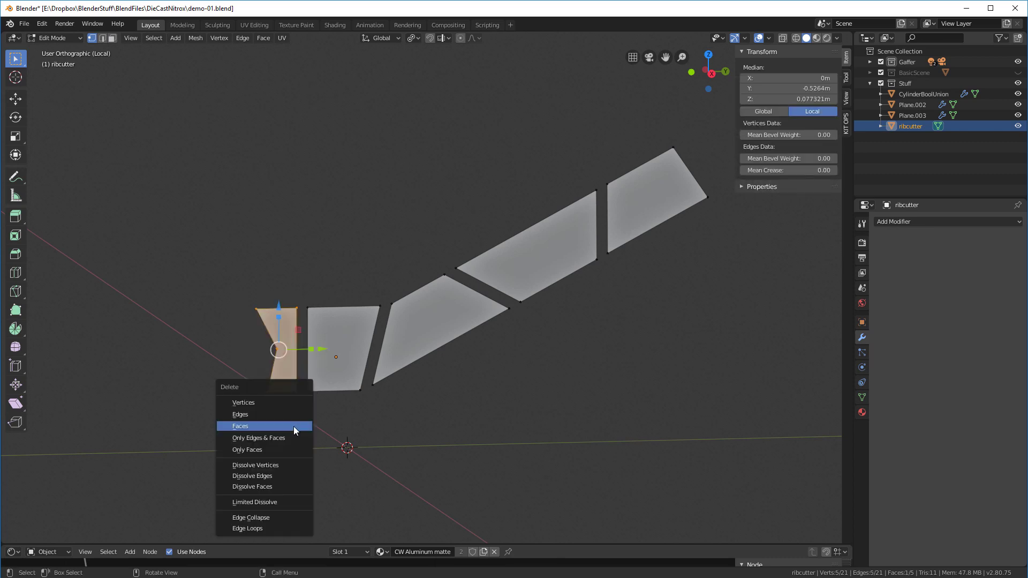
left_click(262, 412)
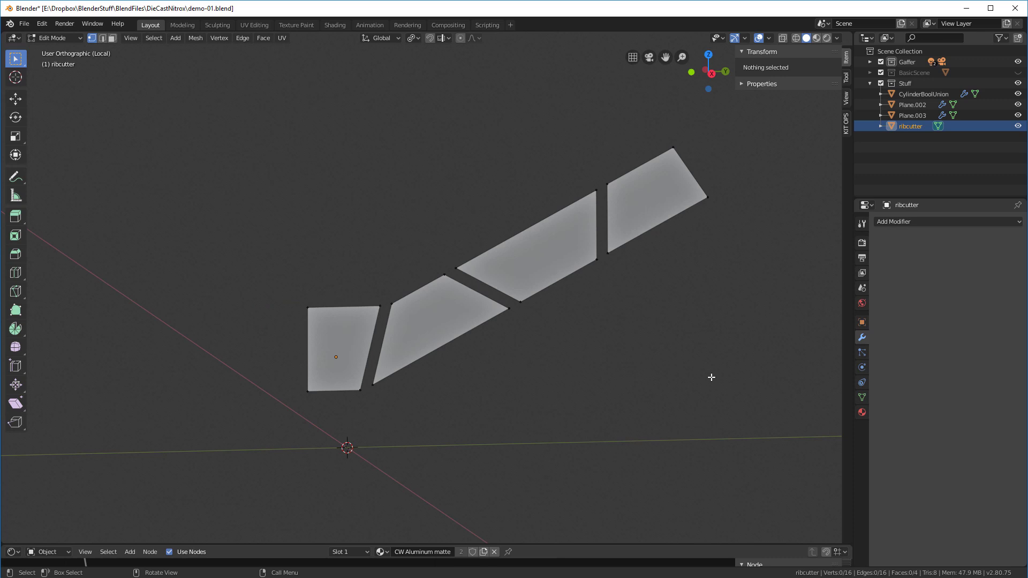
Return ribcutter to Object Mode and exit Local View to show it with the arm and ring
key("Tab")
middle_click_drag(471, 182, 449, 164)
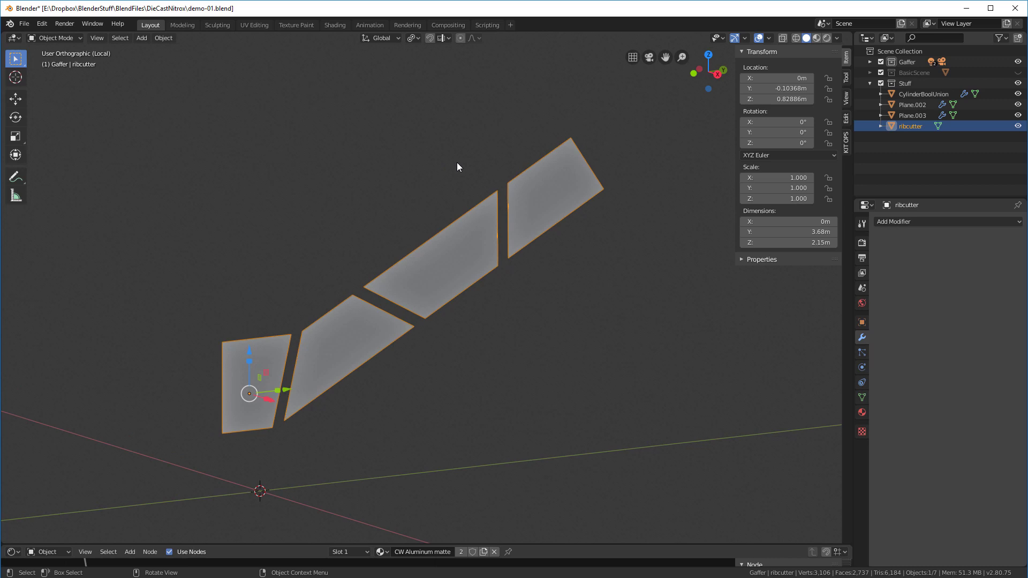
key("KP_Divide")
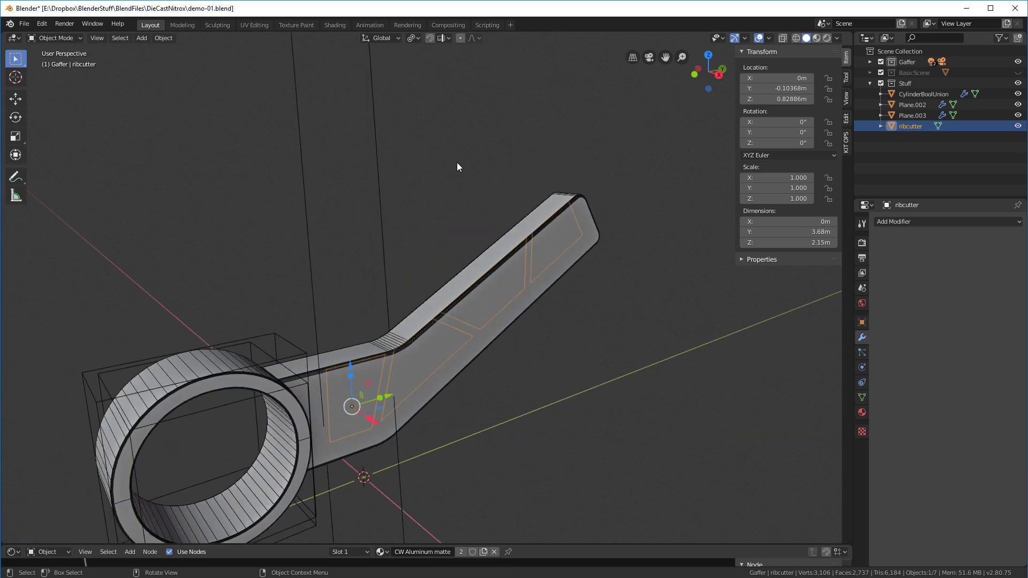
Add a Solidify modifier to ribcutter
middle_click_drag(453, 242, 517, 203)
left_click(911, 223)
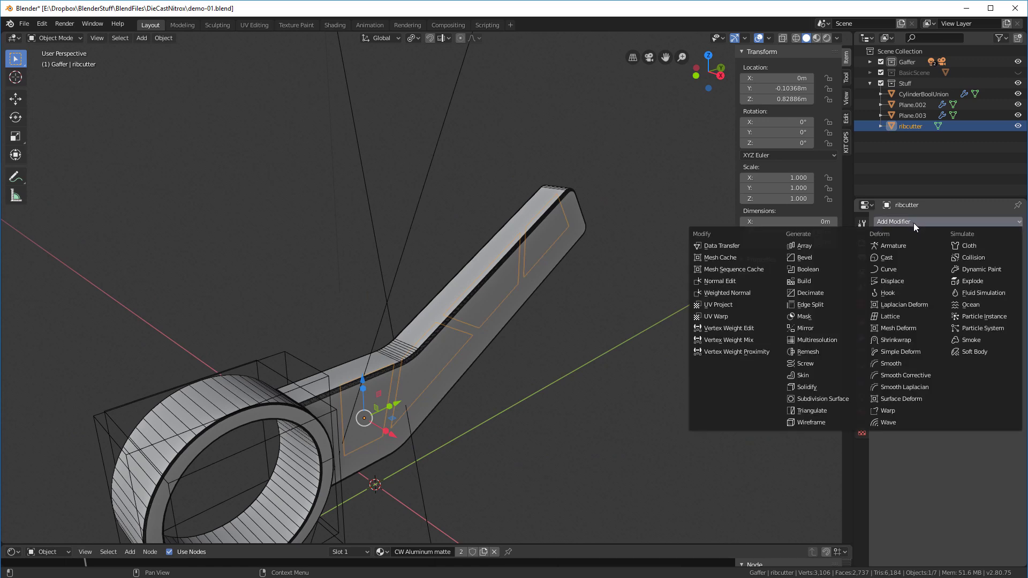
left_click(807, 387)
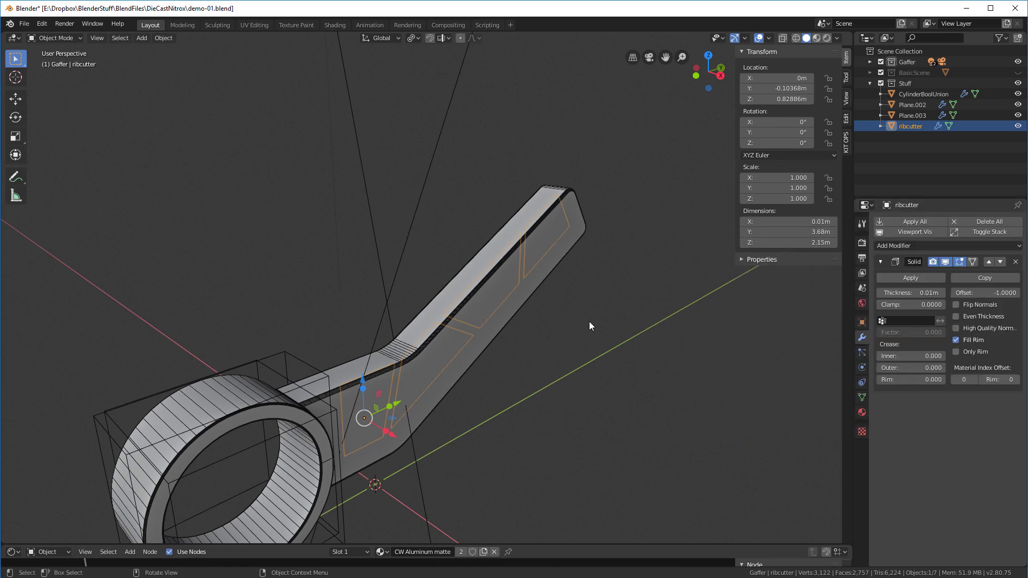
Set ribcutter's Solidify thickness to 0.61 m and its offset to -0.6336, using X-ray to check against the arm
middle_click_drag(589, 326, 624, 309)
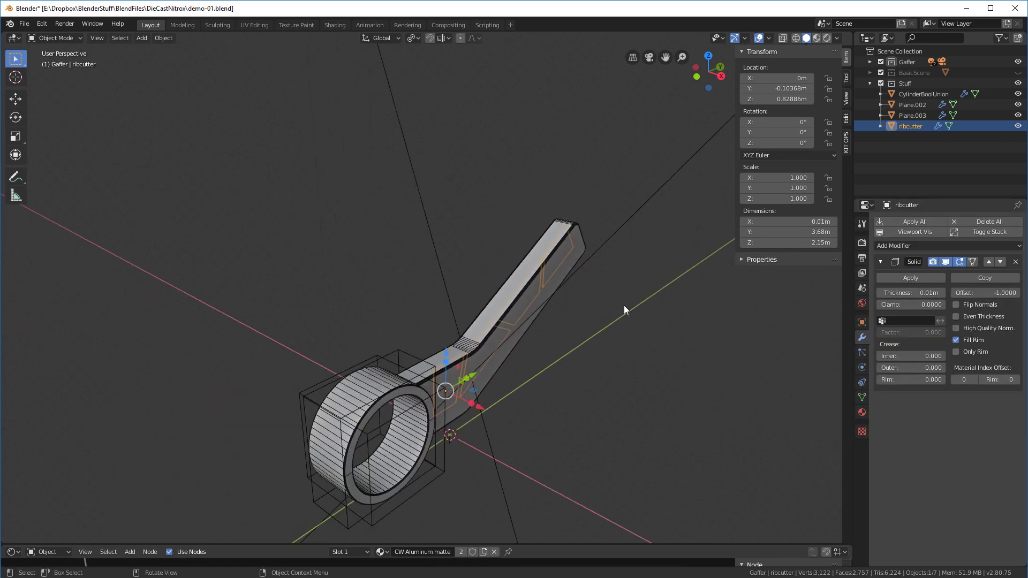
left_click_drag(910, 293, 953, 293)
middle_click_drag(632, 327, 585, 351)
key("alt+z")
middle_click_drag(457, 323, 530, 378)
key("KP_7")
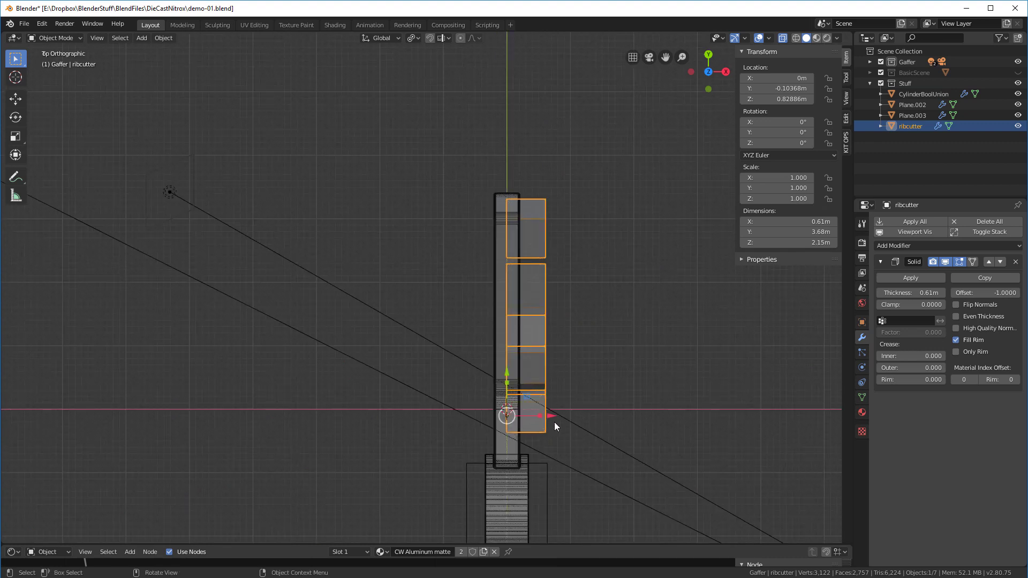
left_click_drag(980, 292, 1002, 293)
middle_click_drag(696, 300, 536, 242)
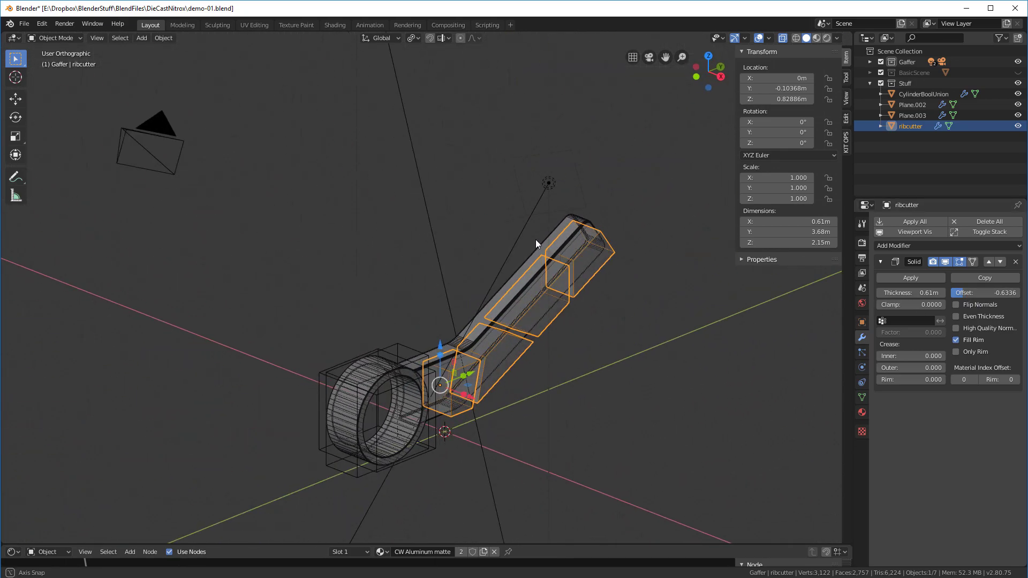
Add a Bevel modifier with 6 segments to ribcutter after the Solidify modifier
left_click(879, 261)
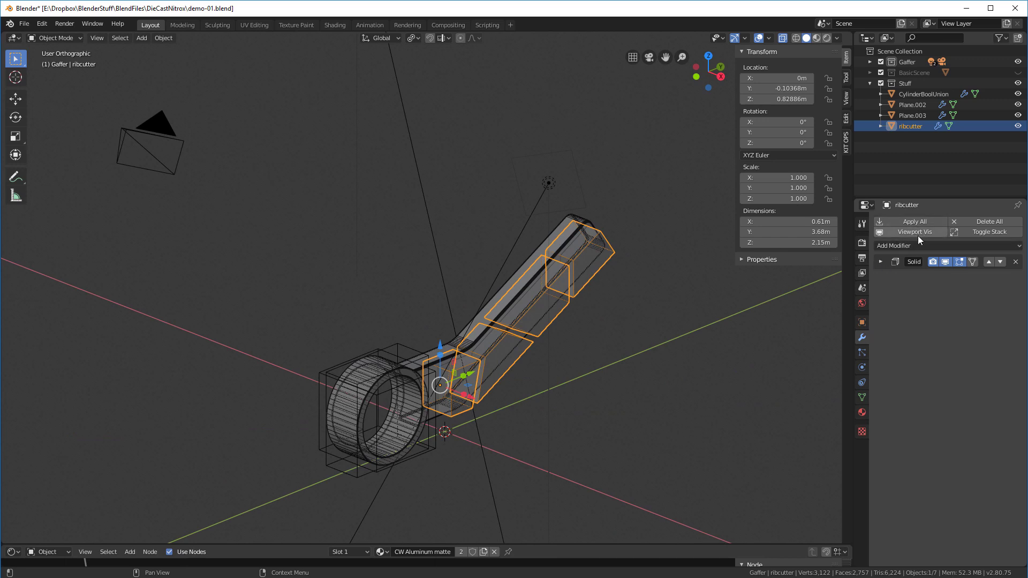
left_click(895, 245)
left_click(814, 279)
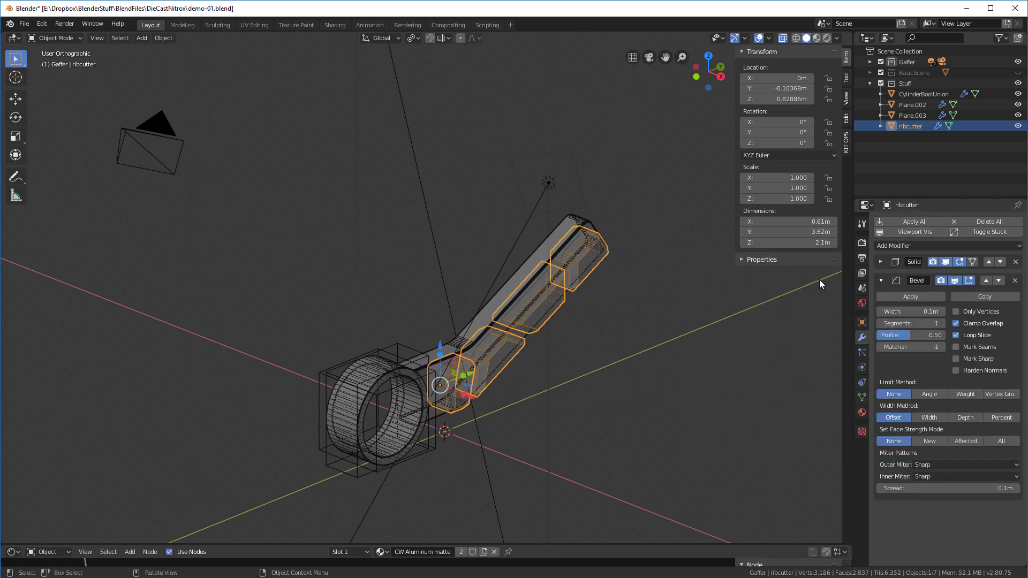
left_click(922, 324)
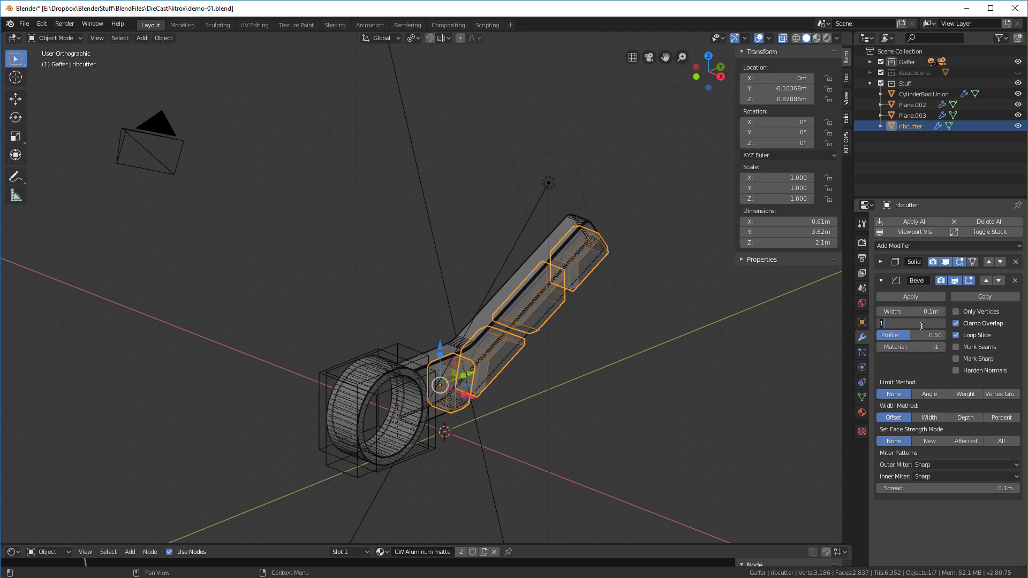
type("6")
key("Return")
Turn off X-ray and set ribcutter's viewport display to Wire
scroll(525, 332, "up", 6)
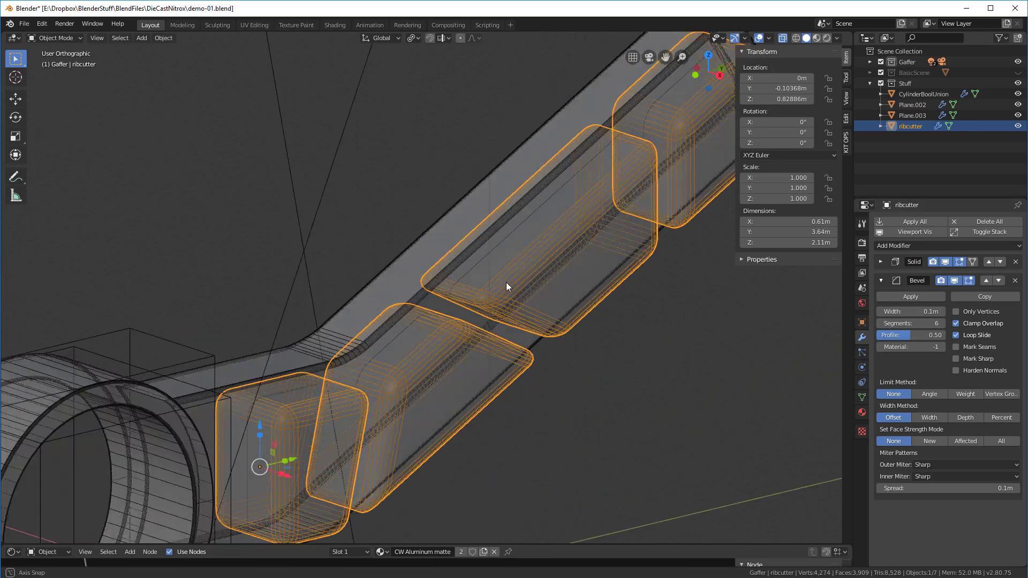
middle_click_drag(506, 282, 489, 321)
key("alt+z")
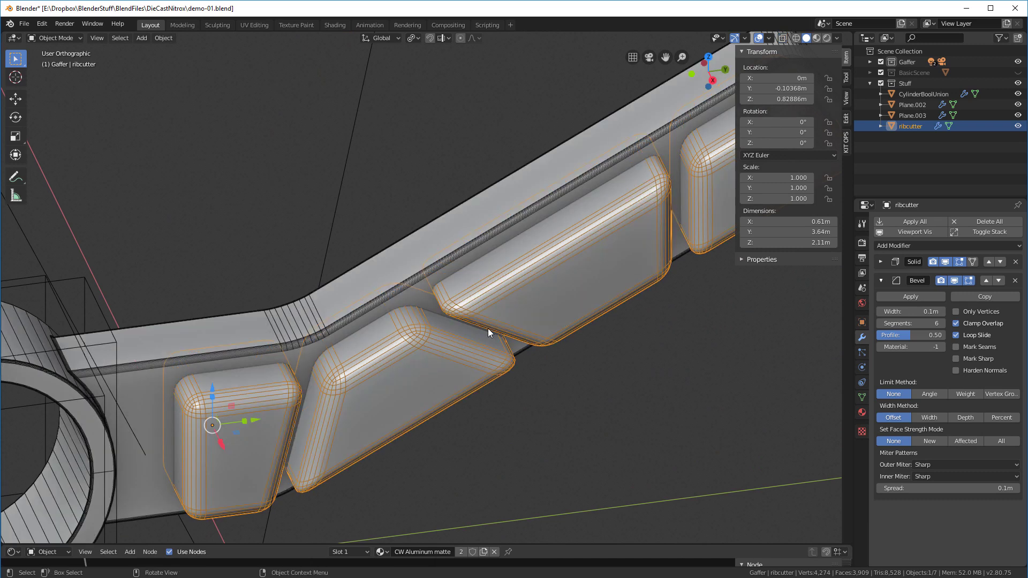
scroll(486, 327, "down", 2)
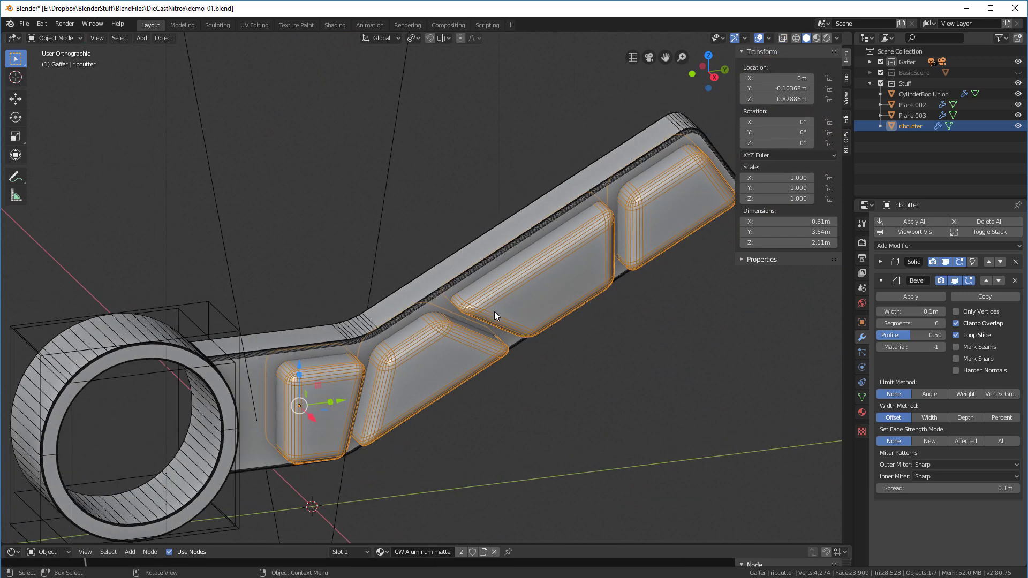
key("shift+alt+d")
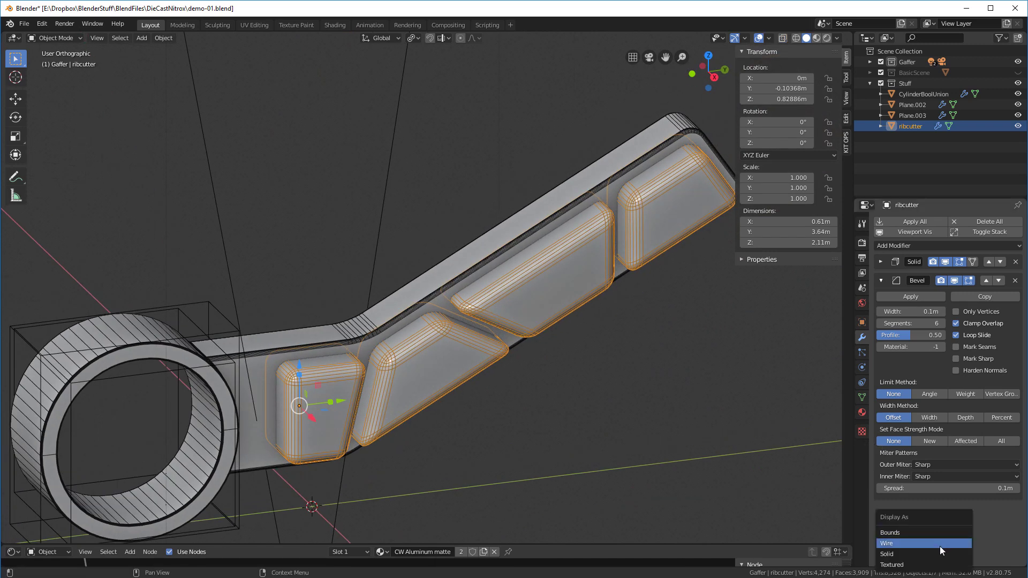
left_click(939, 546)
middle_click_drag(696, 423, 646, 175)
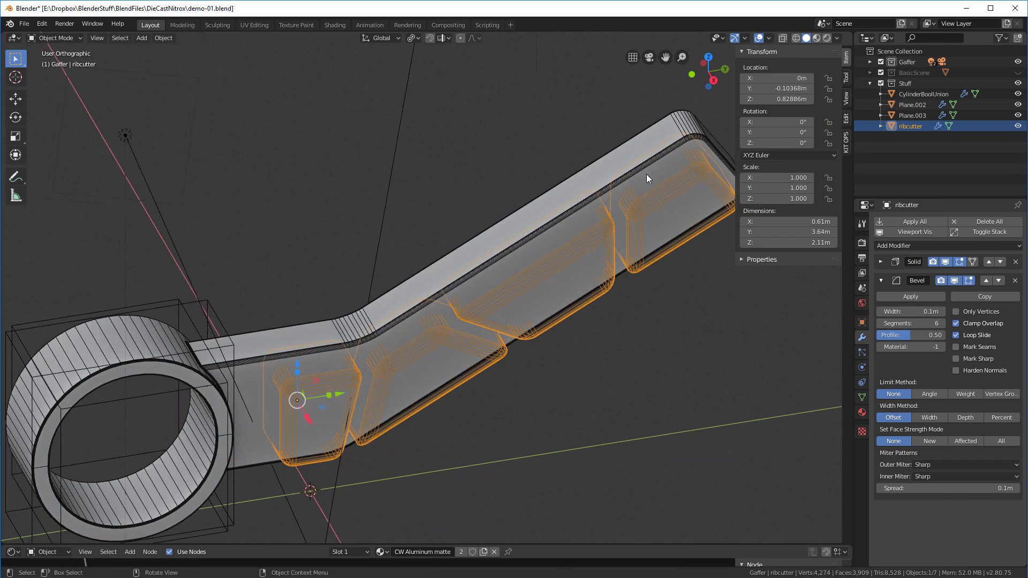
Add a Difference Boolean modifier to the arm with ribcutter as its cutting object
left_click(660, 134)
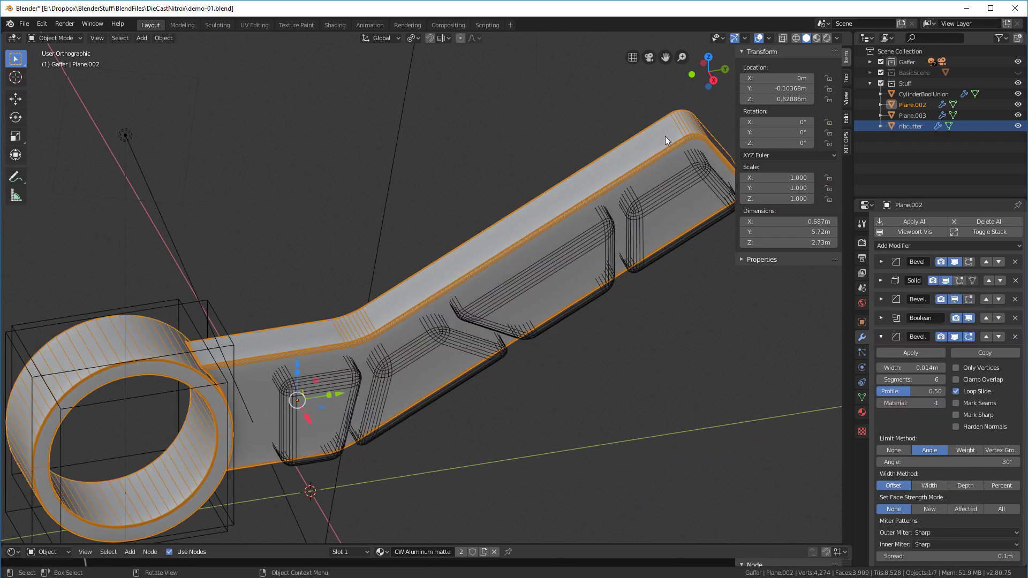
left_click(881, 337)
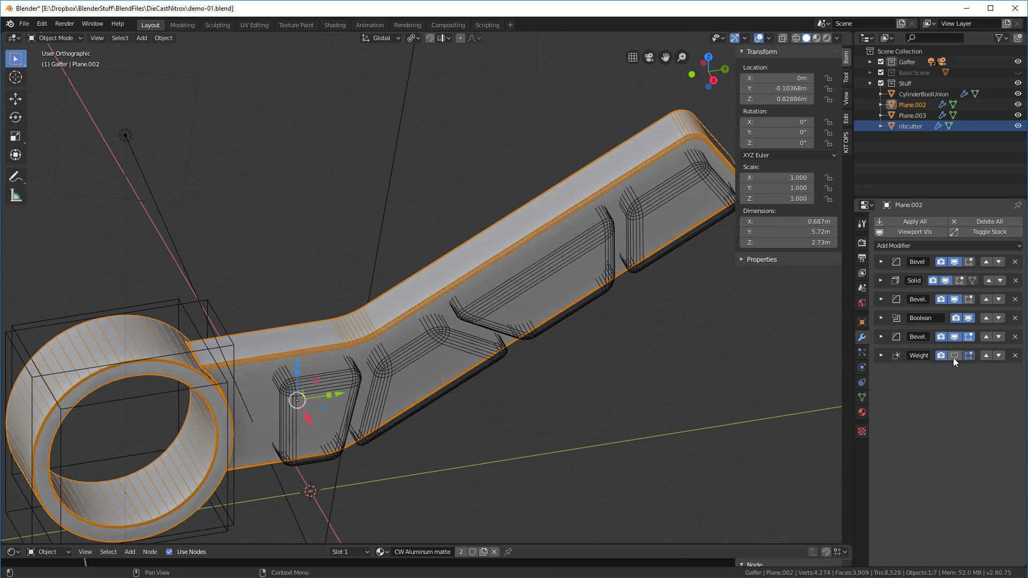
left_click(881, 245)
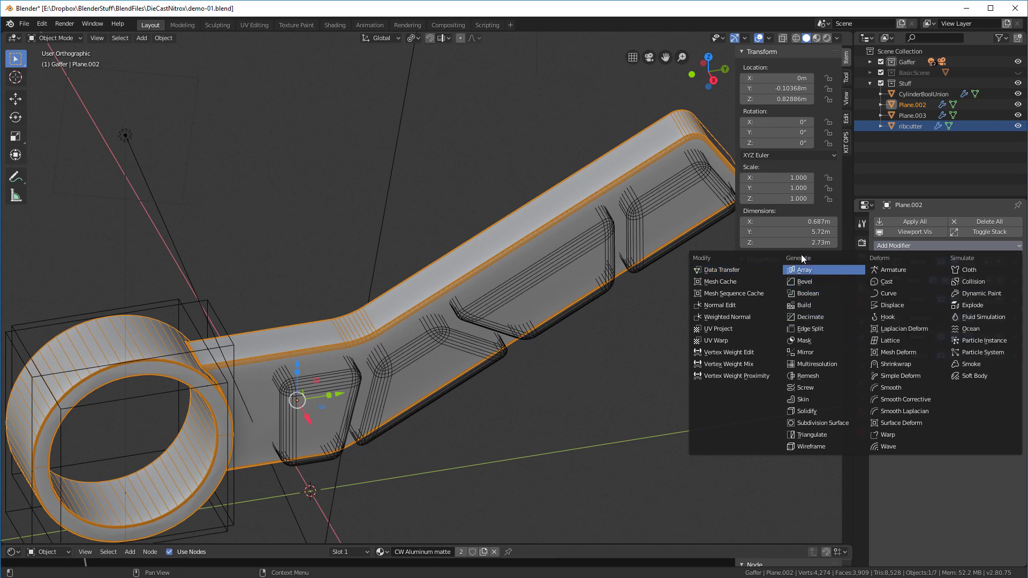
left_click(810, 295)
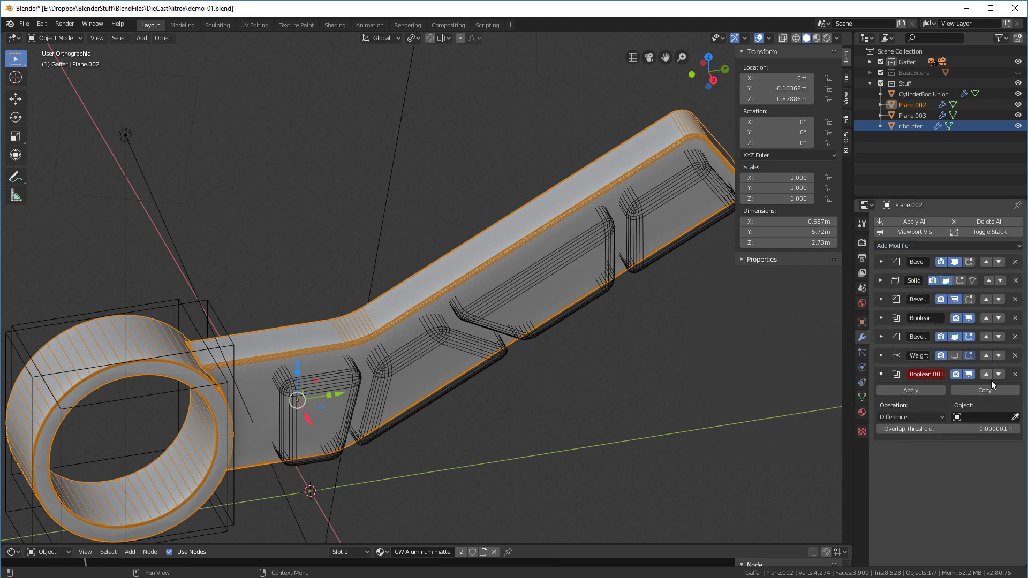
left_click(1014, 417)
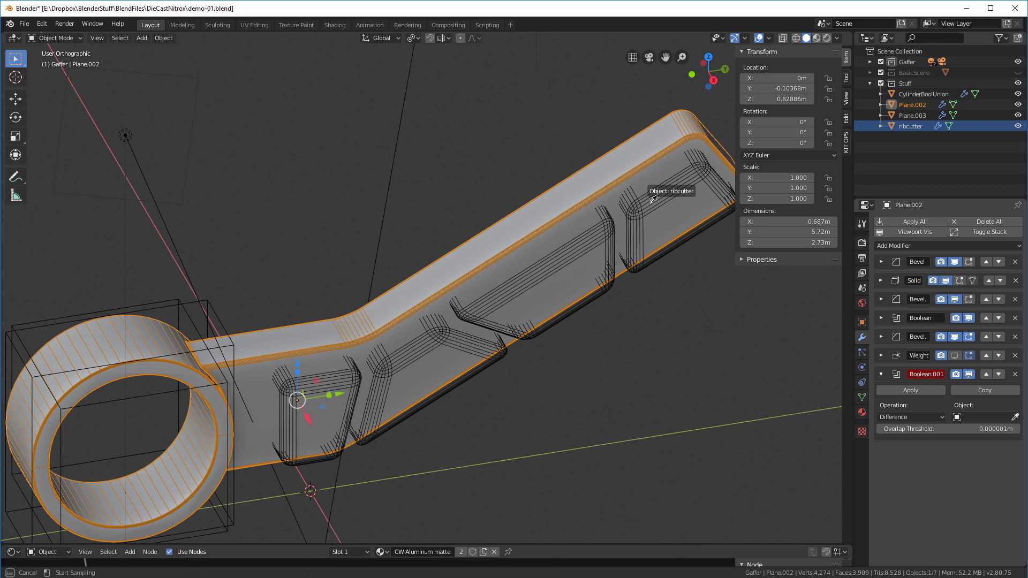
left_click(650, 204)
Change ribcutter's viewport display to Bounds and deselect everything
middle_click_drag(650, 203, 573, 243)
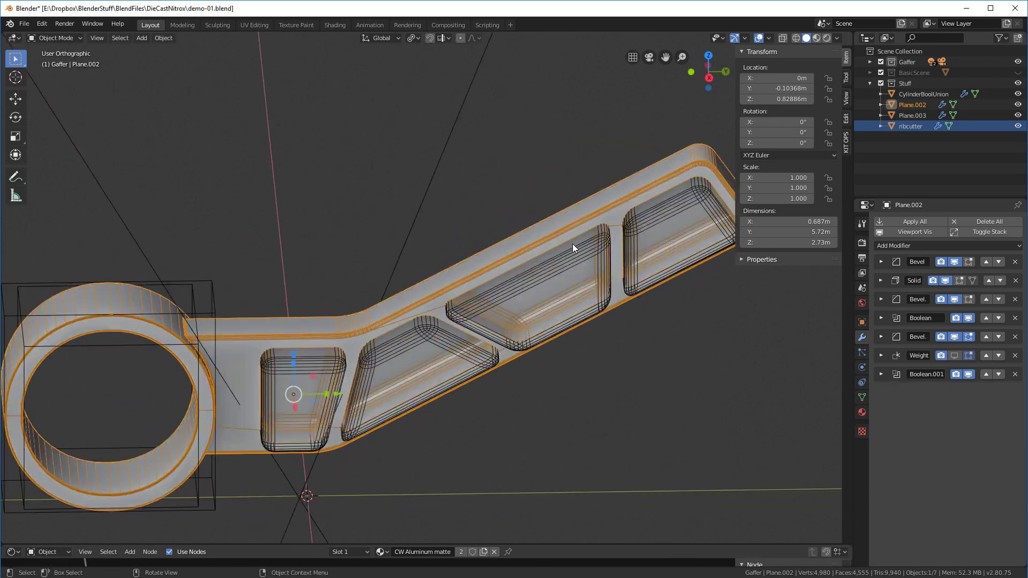
left_click(589, 253)
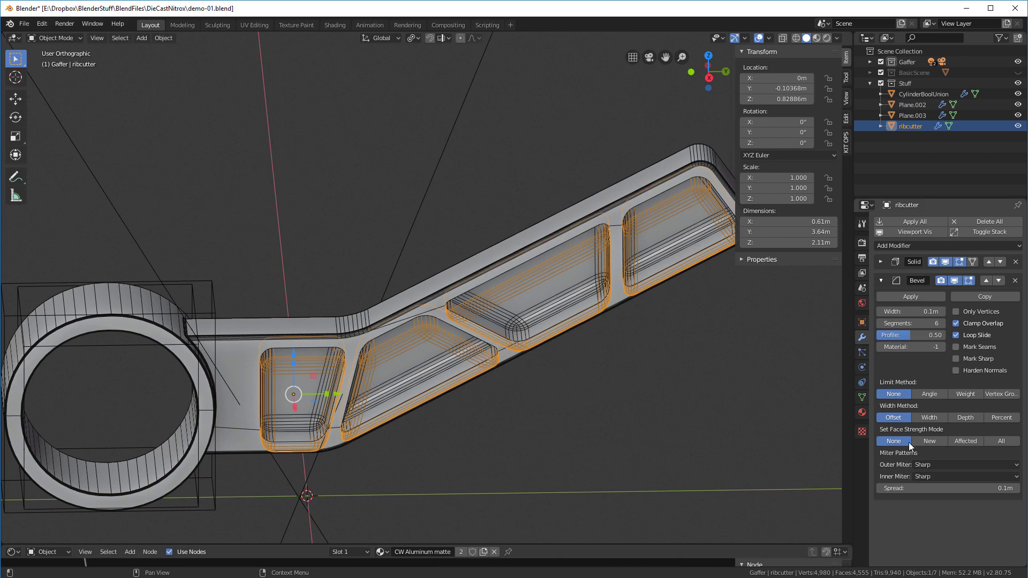
key("alt+d")
left_click(872, 419)
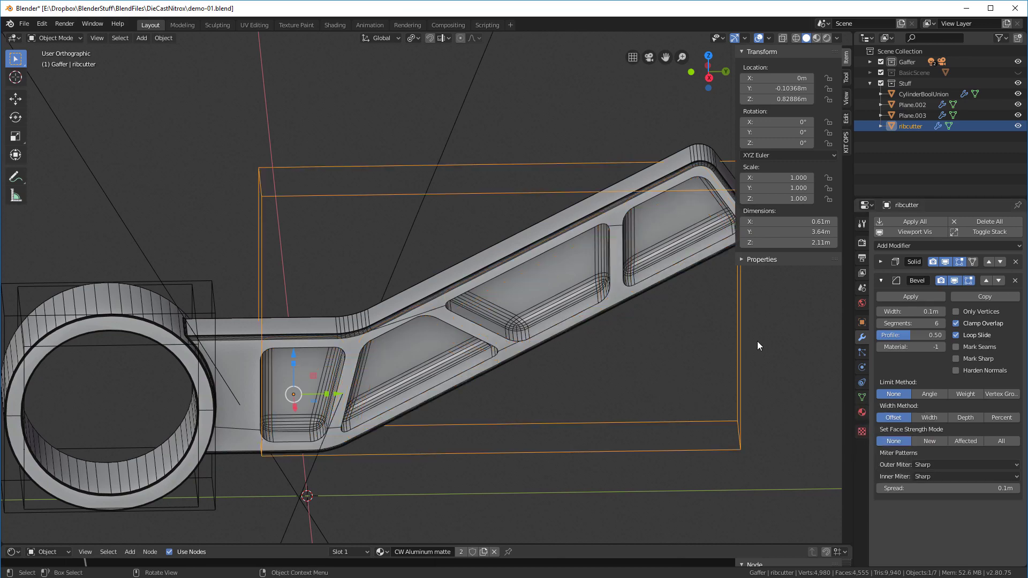
key("alt+a")
Add another Bevel modifier to the arm and move it above the Weighted Normal modifier
middle_click_drag(431, 286, 400, 301)
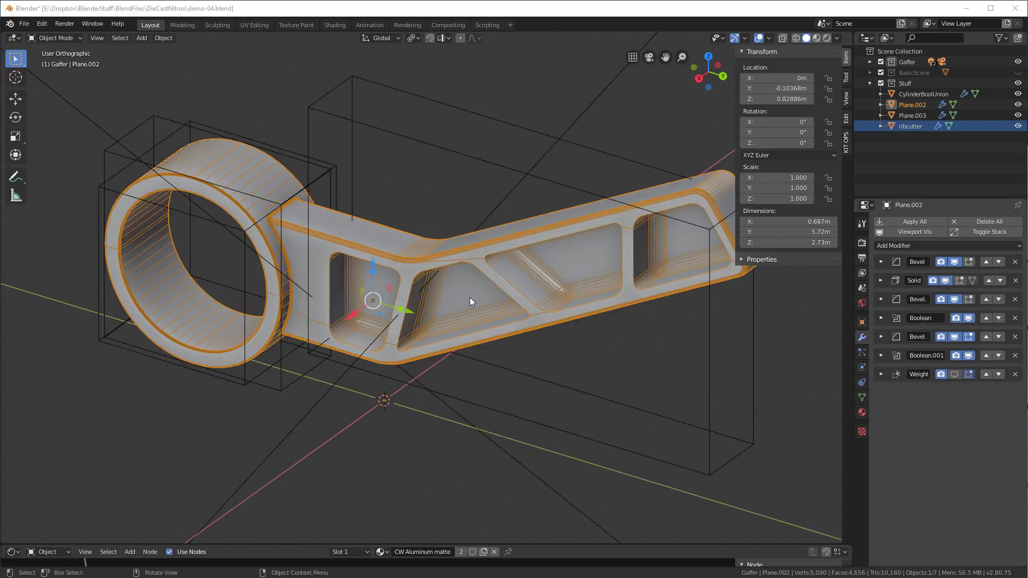
scroll(470, 303, "up", 1)
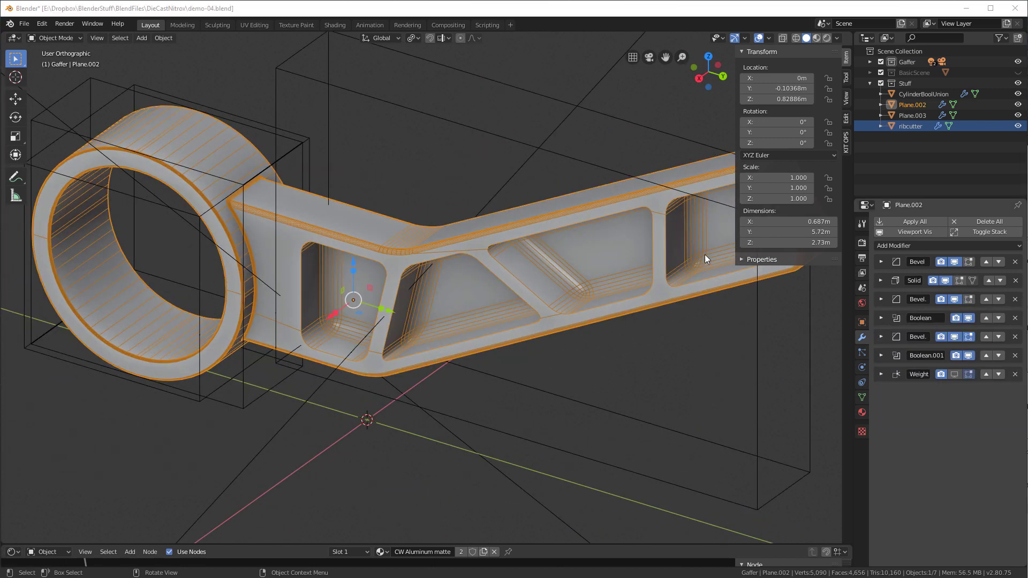
middle_click_drag(373, 301, 407, 308)
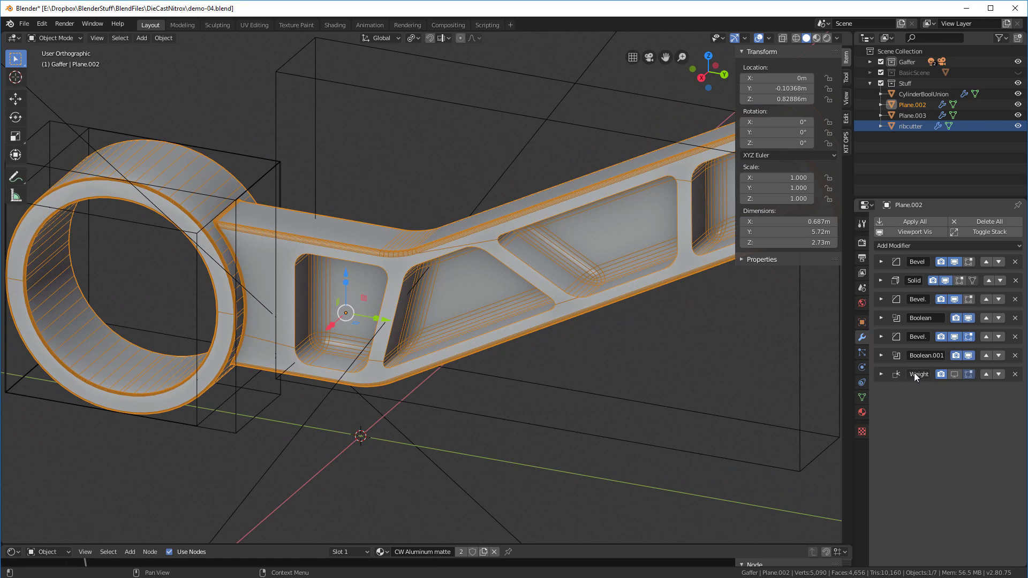
left_click(897, 245)
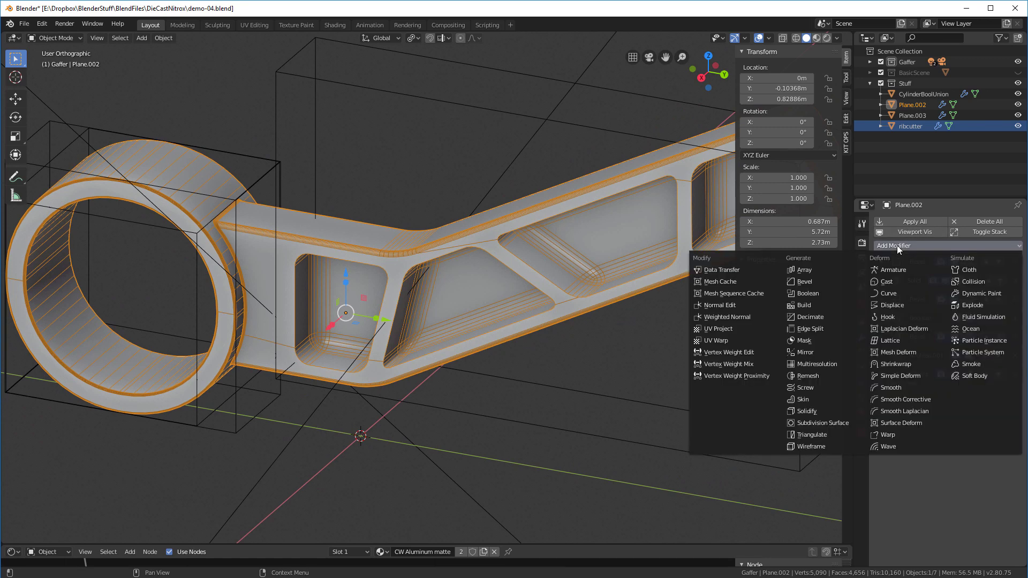
left_click(802, 281)
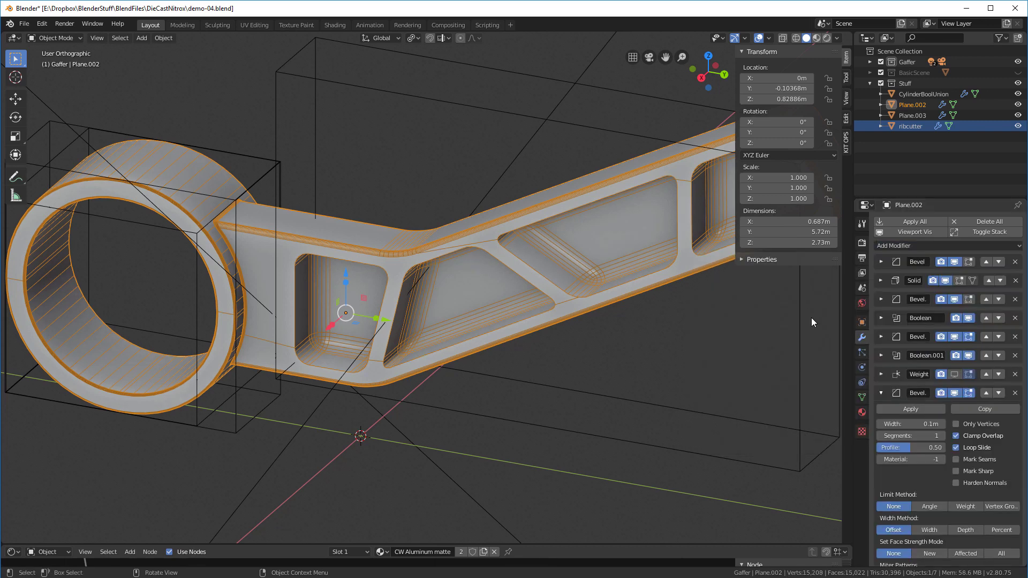
left_click(986, 393)
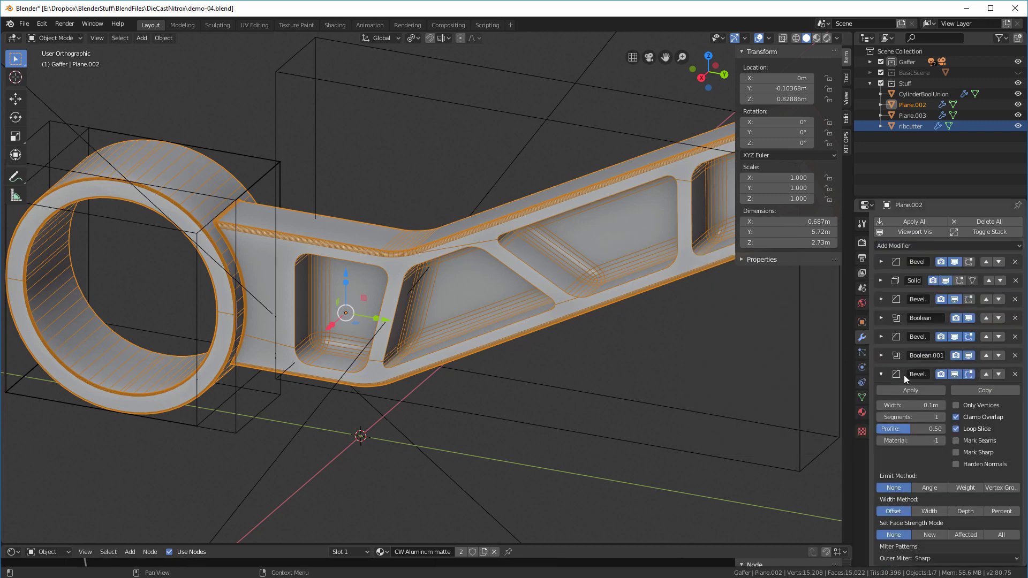
left_click(881, 374)
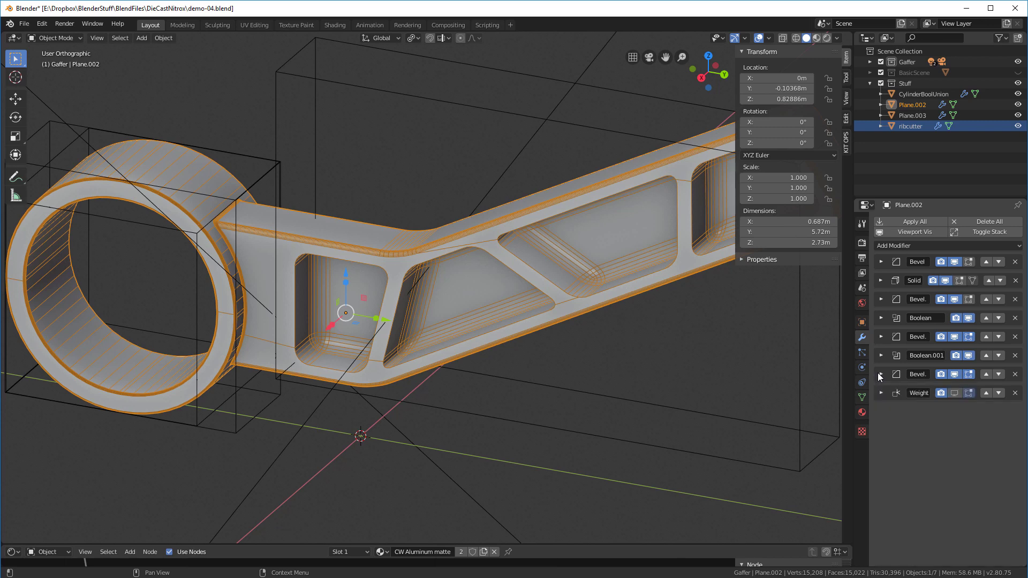
left_click(880, 374)
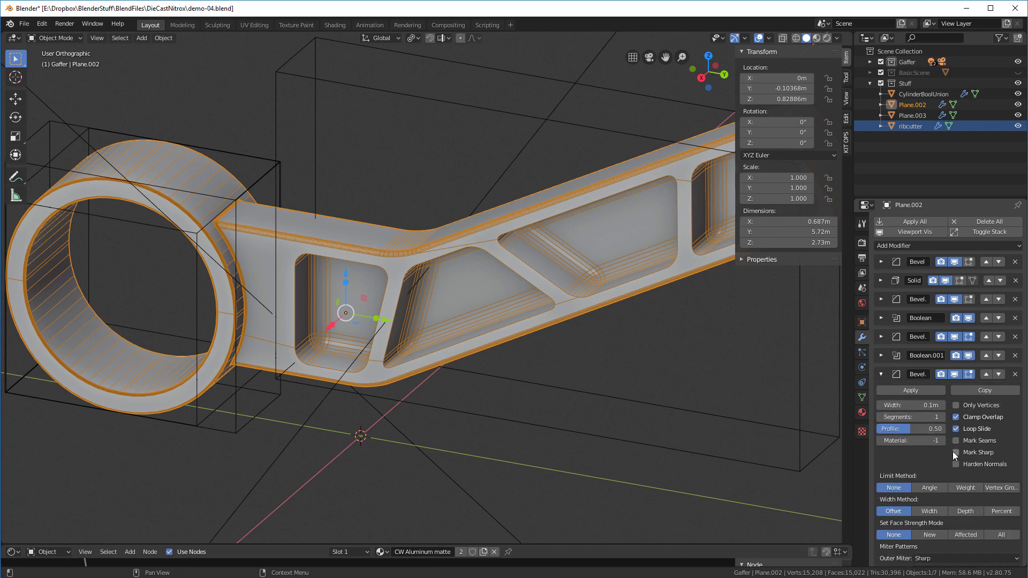
Limit the arm's new bevel by Angle, disable Clamp Overlap and set its width to 0.009 m
left_click(924, 486)
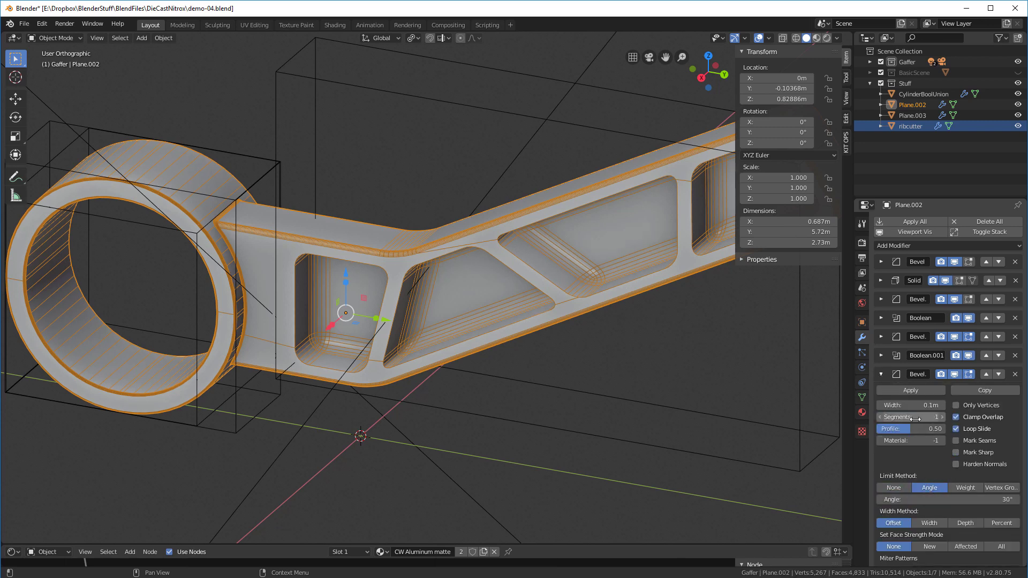
left_click(956, 417)
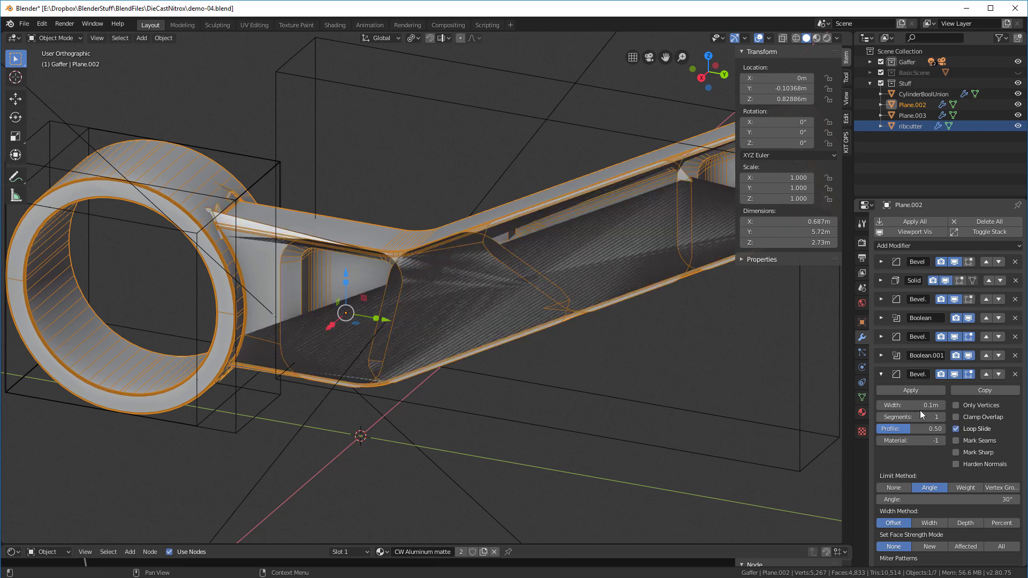
mouse_move(910, 405)
left_mouse_down()
mouse_move(889, 406)
mouse_move(897, 405)
left_mouse_up()
scroll(499, 253, "up", 1)
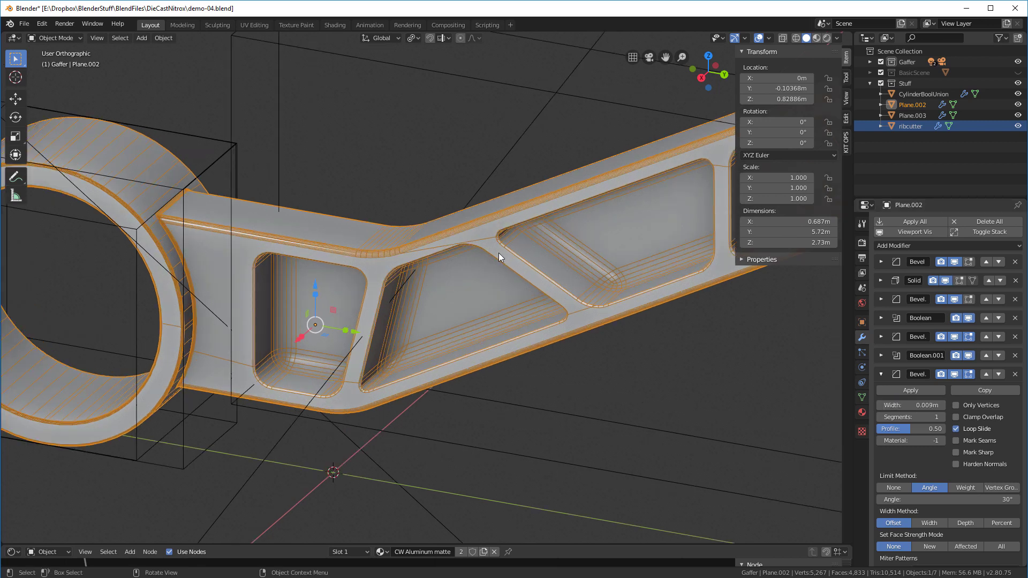
Hide the viewport overlays and examine the arm's bevelled pocket edges and the junction with the ring
left_click(758, 39)
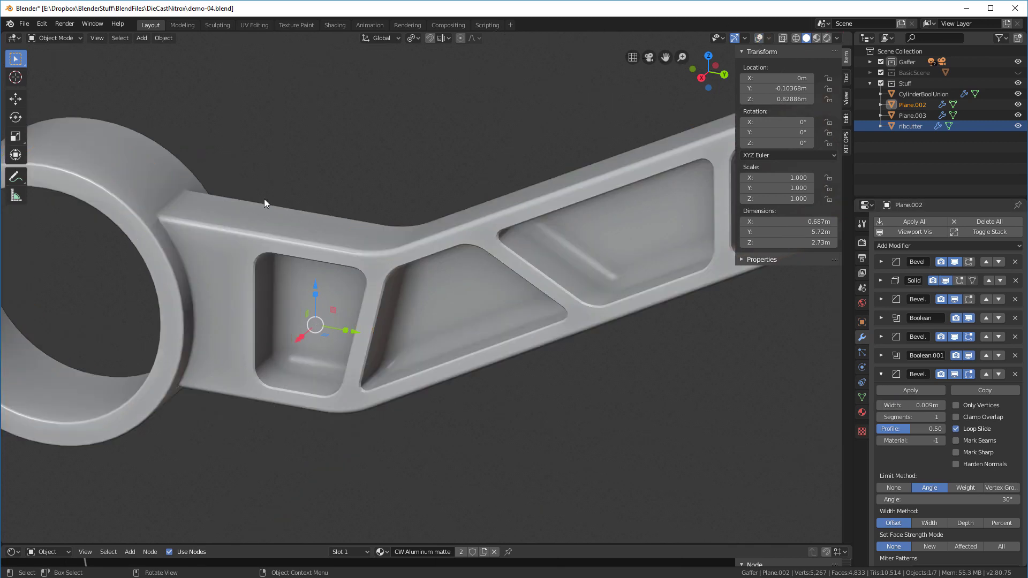
scroll(160, 214, "up", 3)
scroll(155, 261, "down", 3)
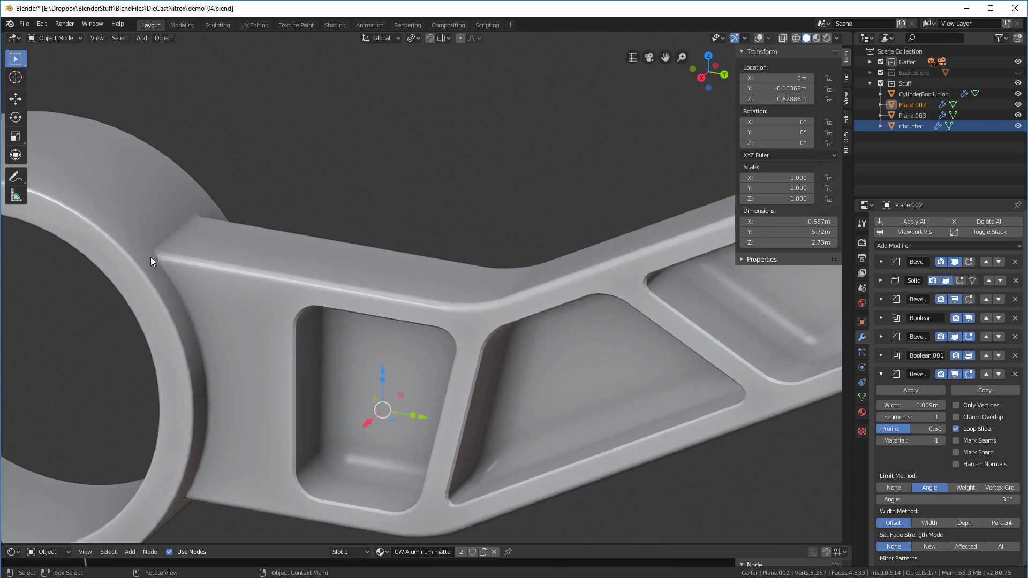
scroll(151, 263, "up", 2)
scroll(150, 261, "down", 5)
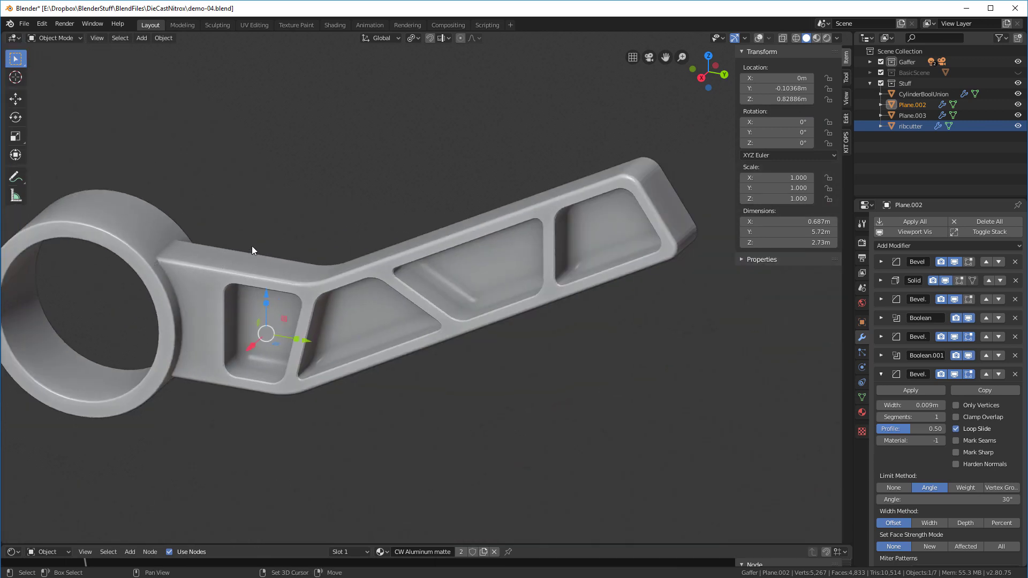
middle_click_drag(252, 246, 493, 259, "shift")
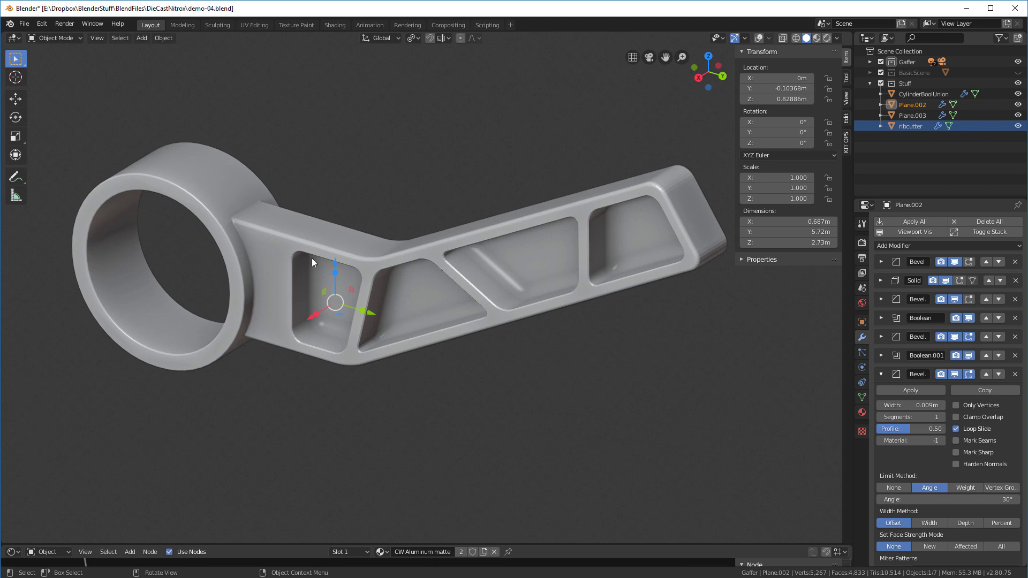
scroll(239, 211, "up", 2)
scroll(238, 212, "down", 2)
scroll(237, 215, "up", 3)
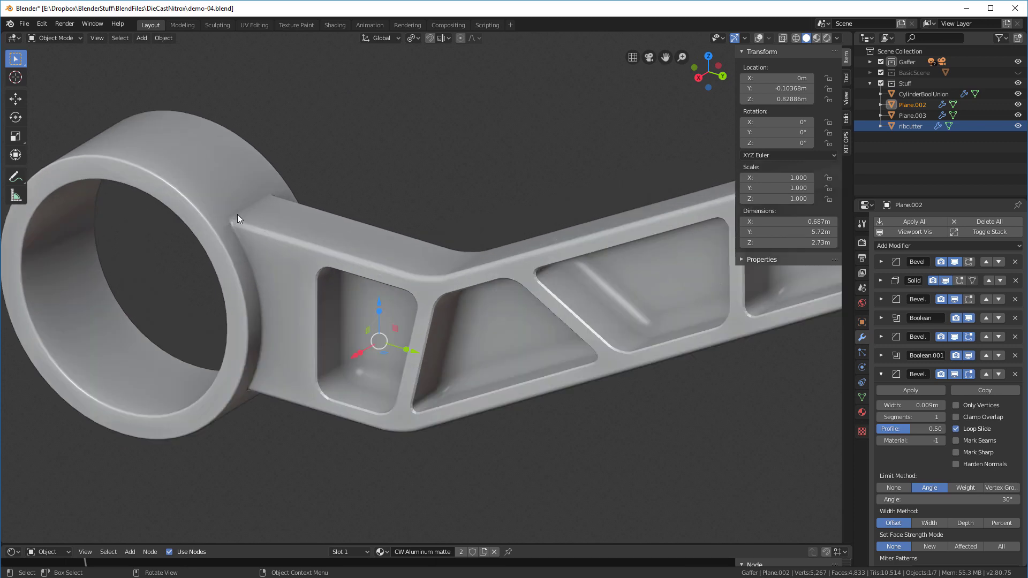
Show the viewport overlays, select the CylinderBoolUnion cutter and set its Bevel modifier's segments to 14
scroll(236, 215, "down", 1)
key("shift+q")
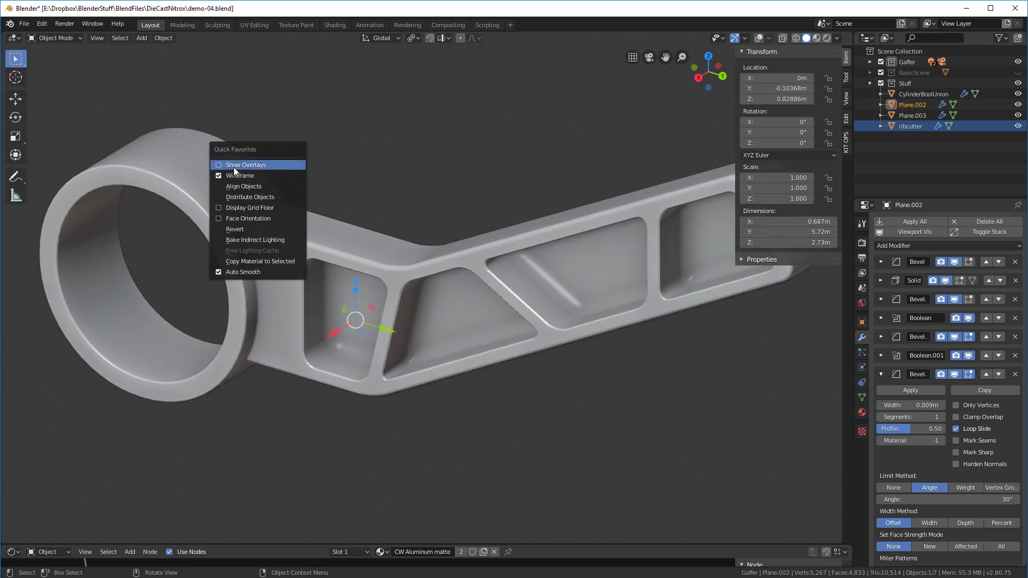
left_click(236, 166)
scroll(246, 202, "up", 5)
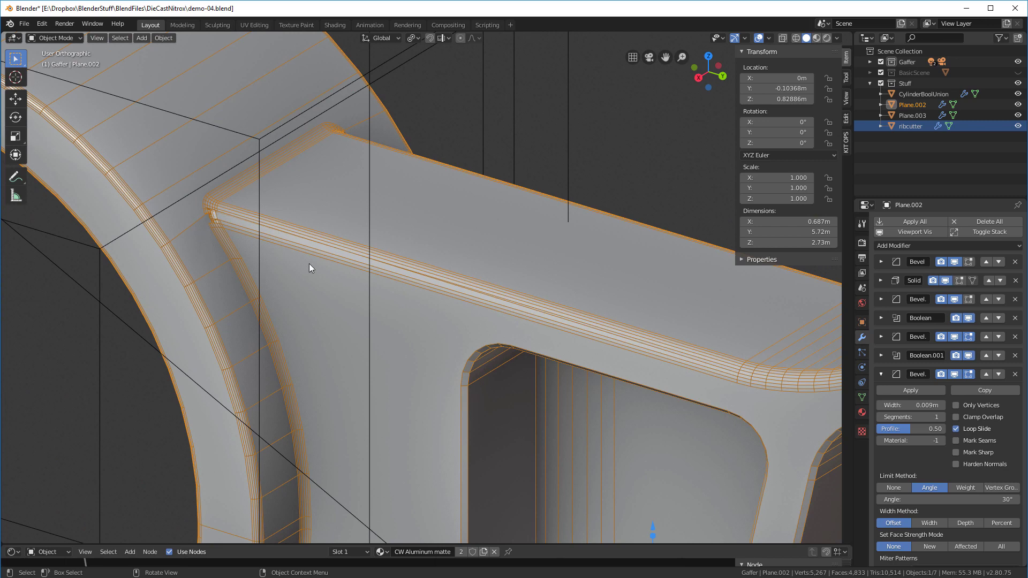
scroll(342, 256, "down", 2)
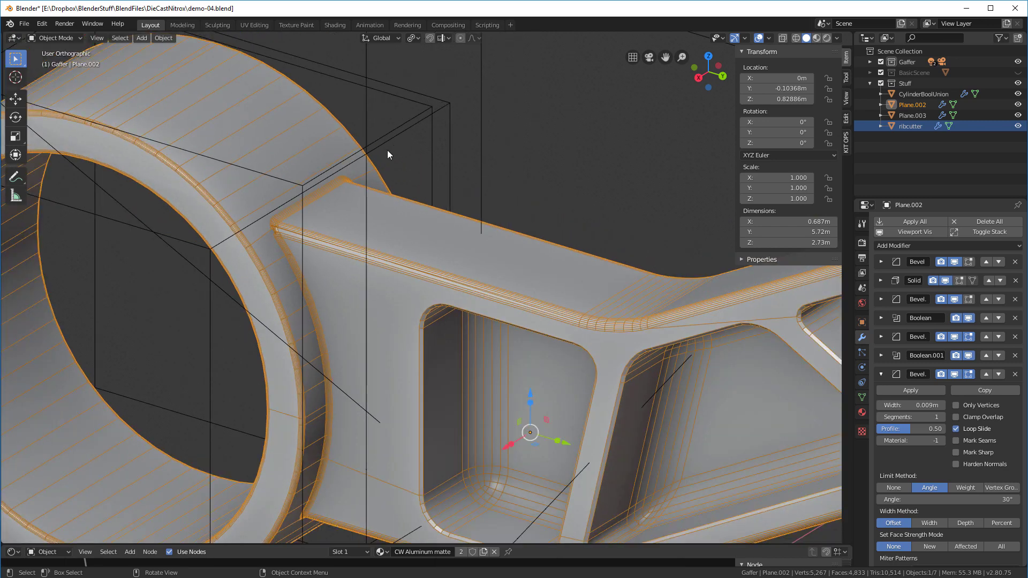
middle_click_drag(388, 150, 391, 144)
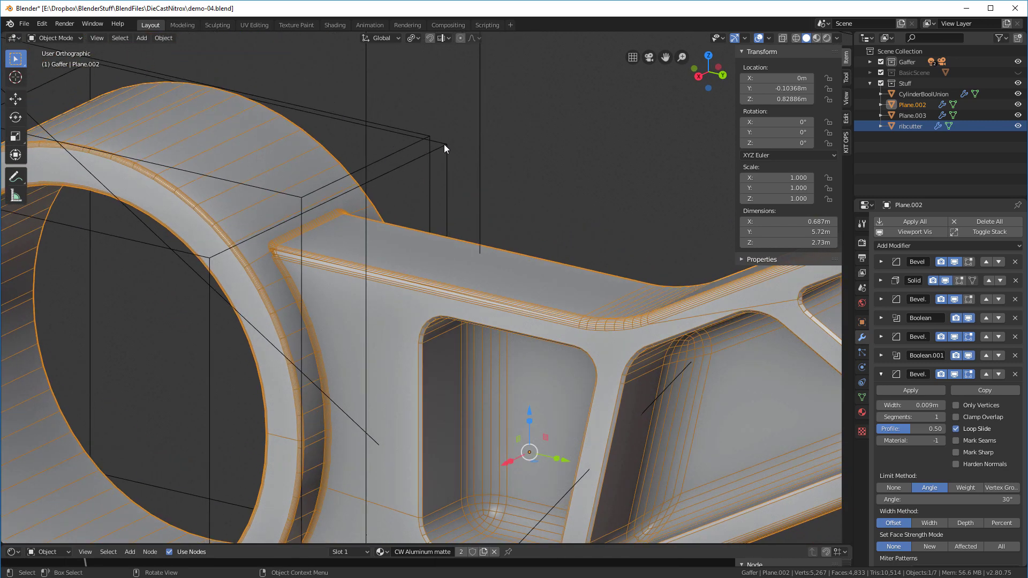
left_click(444, 144)
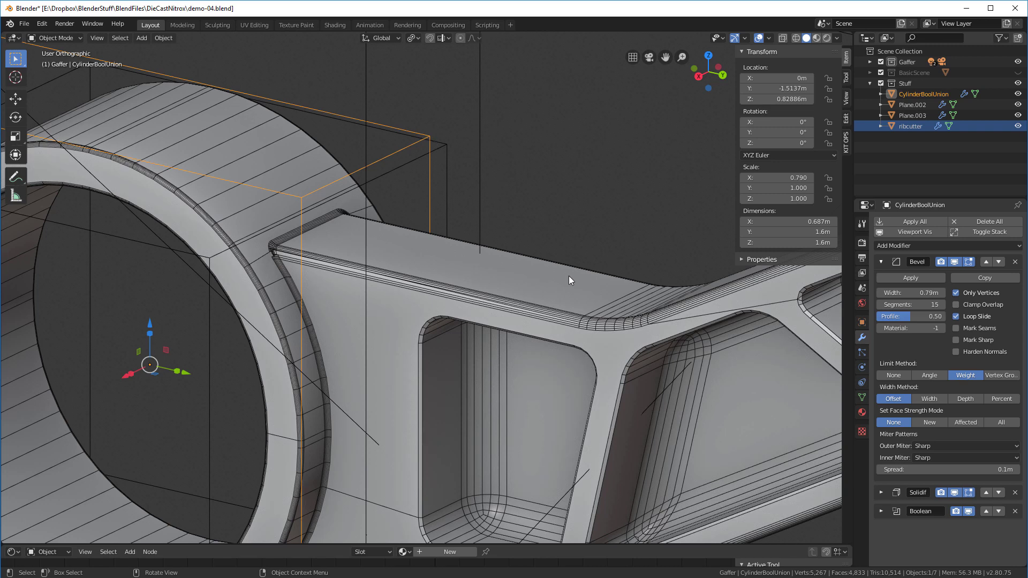
left_click(881, 304)
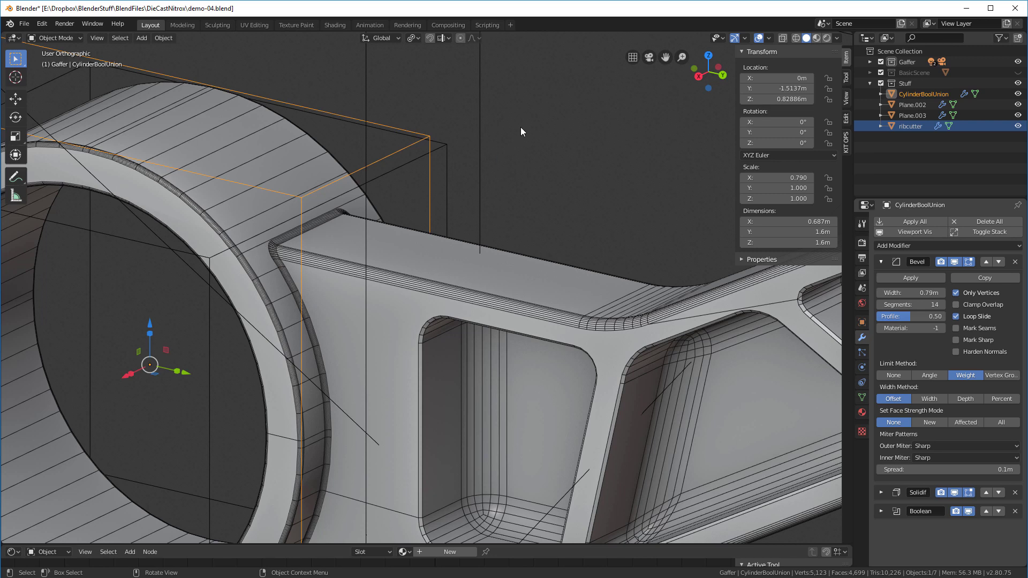
scroll(520, 131, "down", 2)
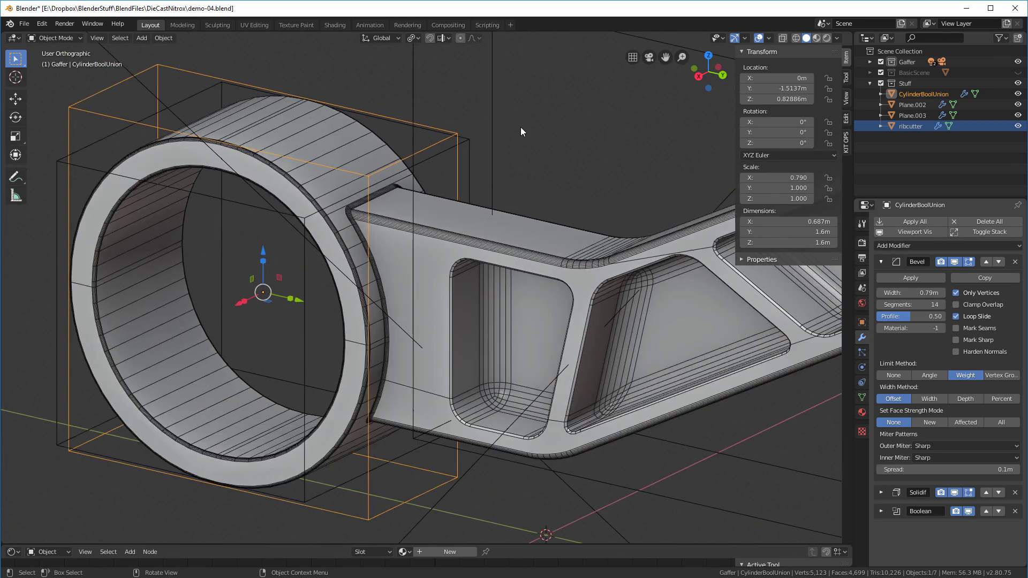
Hide the viewport overlays and examine the arm's junction with the ring and the pocket edges from several angles
left_click(758, 37)
mouse_move(457, 194)
middle_mouse_down()
mouse_move(473, 181)
mouse_move(448, 187)
middle_mouse_up()
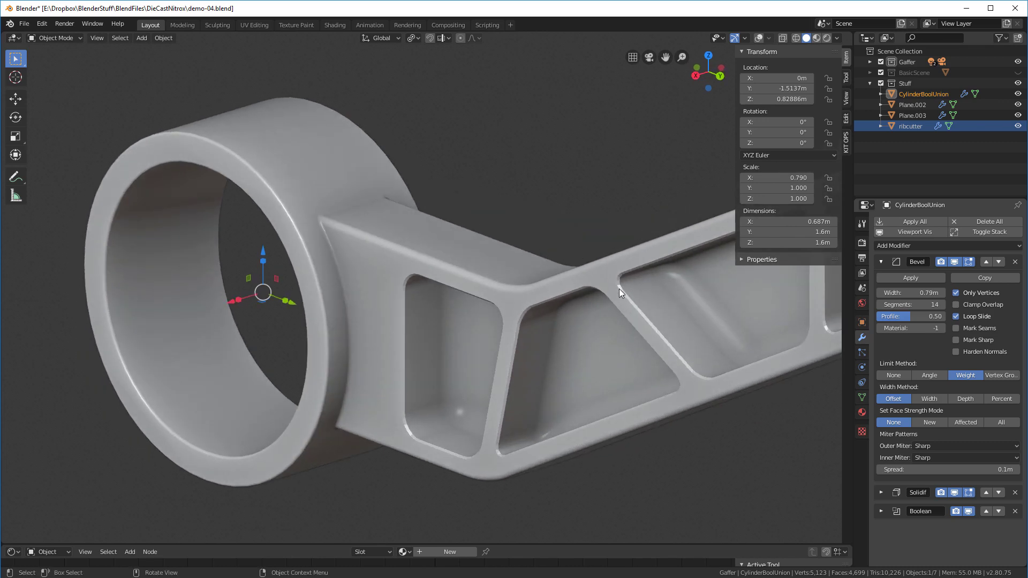
scroll(297, 201, "down", 4)
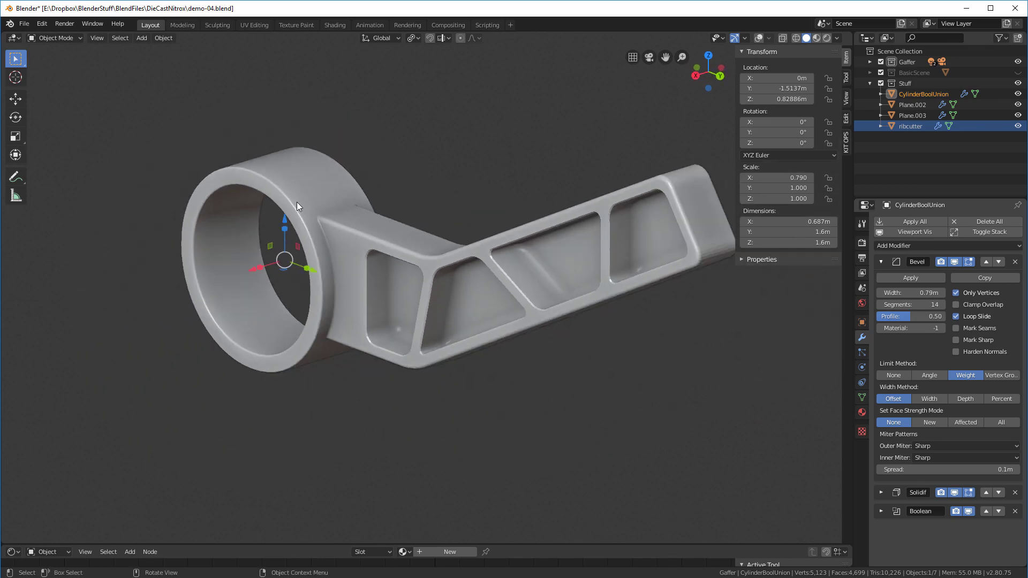
scroll(528, 220, "up", 5)
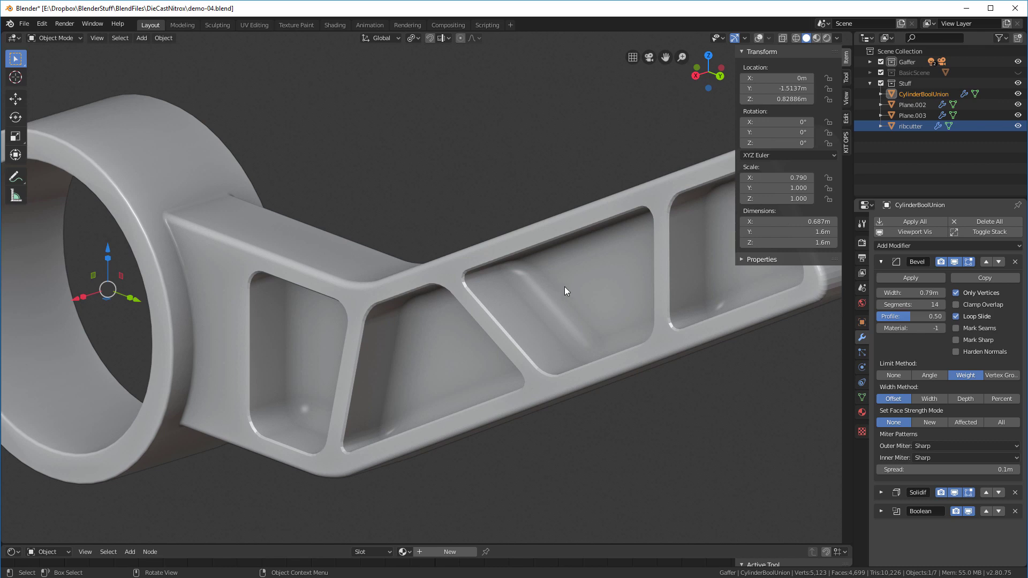
middle_click_drag(583, 280, 588, 298)
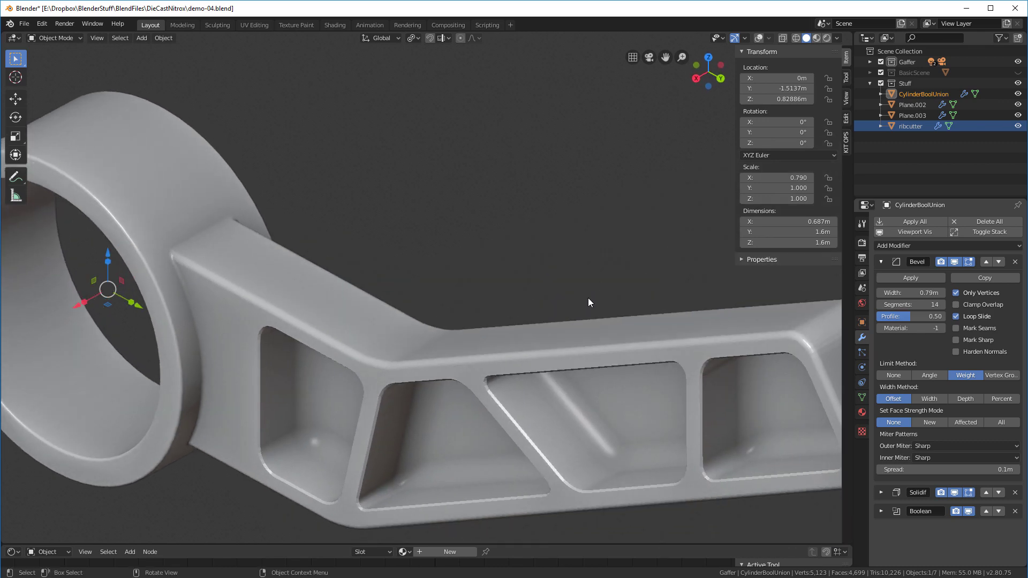
Select the arm and turn the viewport overlays back on
left_click(533, 333)
right_click(534, 333)
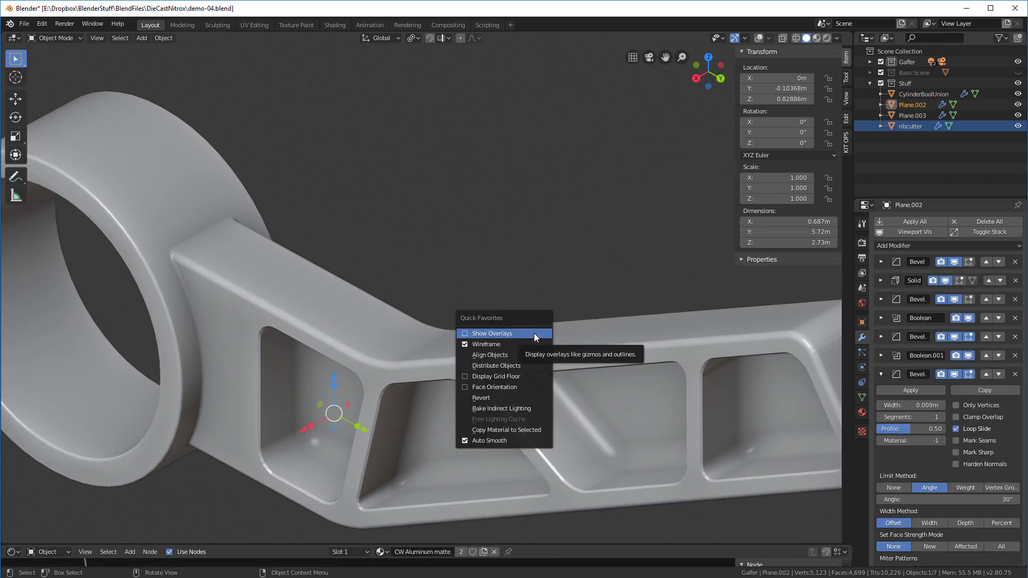
left_click(534, 333)
key("shift+alt+z")
scroll(530, 333, "down", 5)
scroll(535, 321, "up", 3)
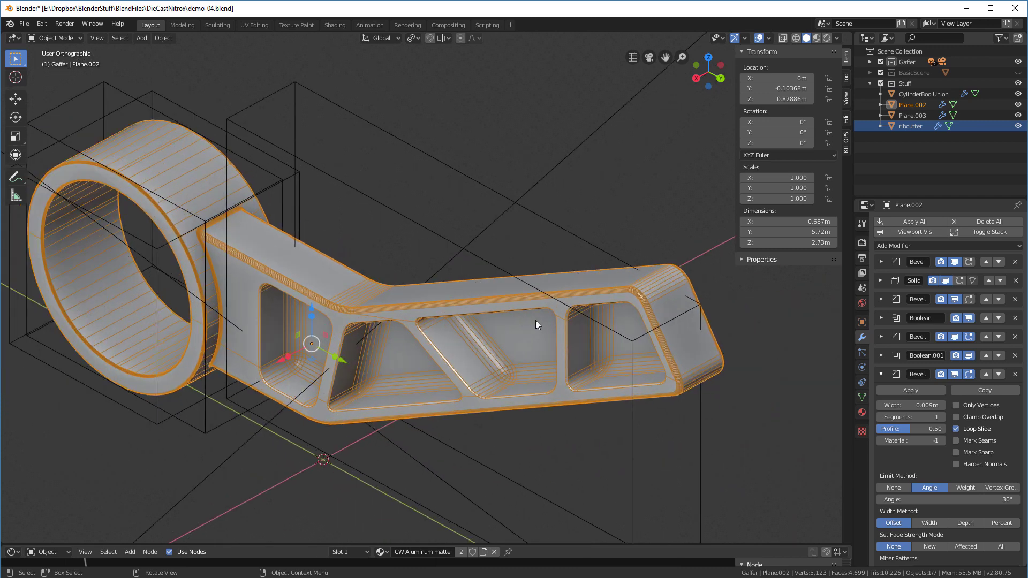
right_click(496, 289)
left_click(657, 219)
left_click(634, 279)
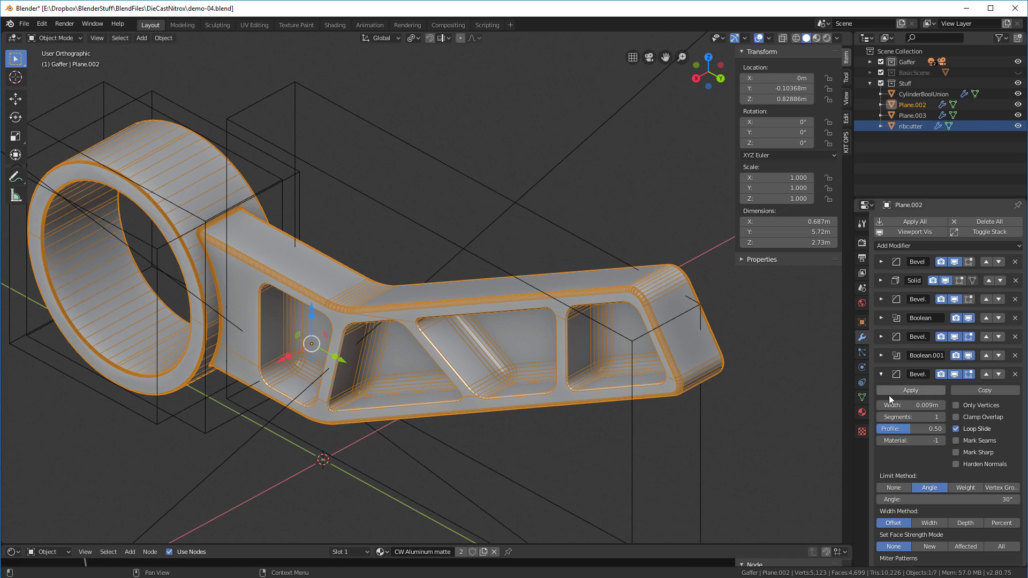
Open the arm's mesh data properties and check its Auto Smooth setting
left_click(862, 397)
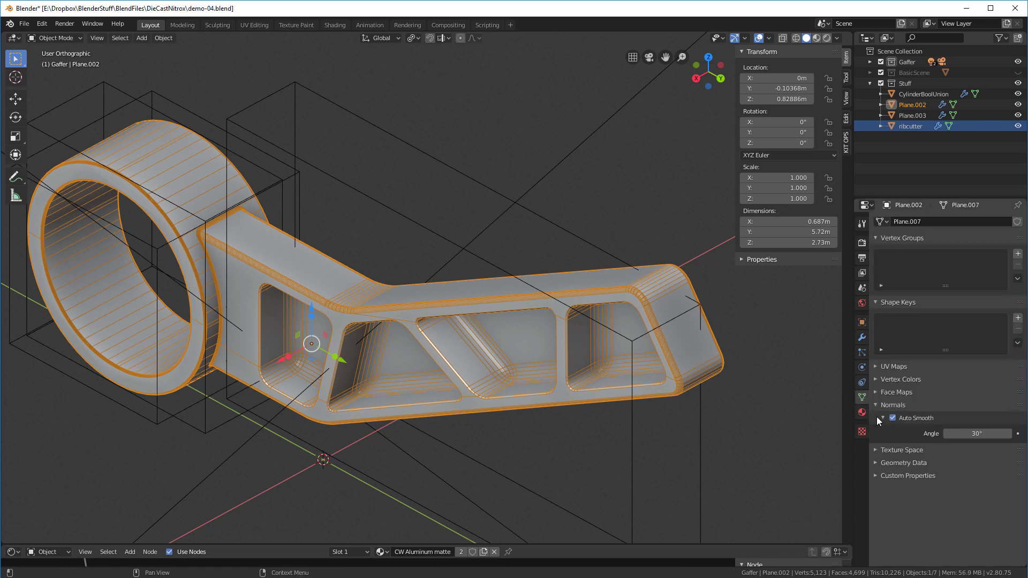
middle_click_drag(508, 321, 532, 310)
left_click(612, 264)
left_click(573, 335)
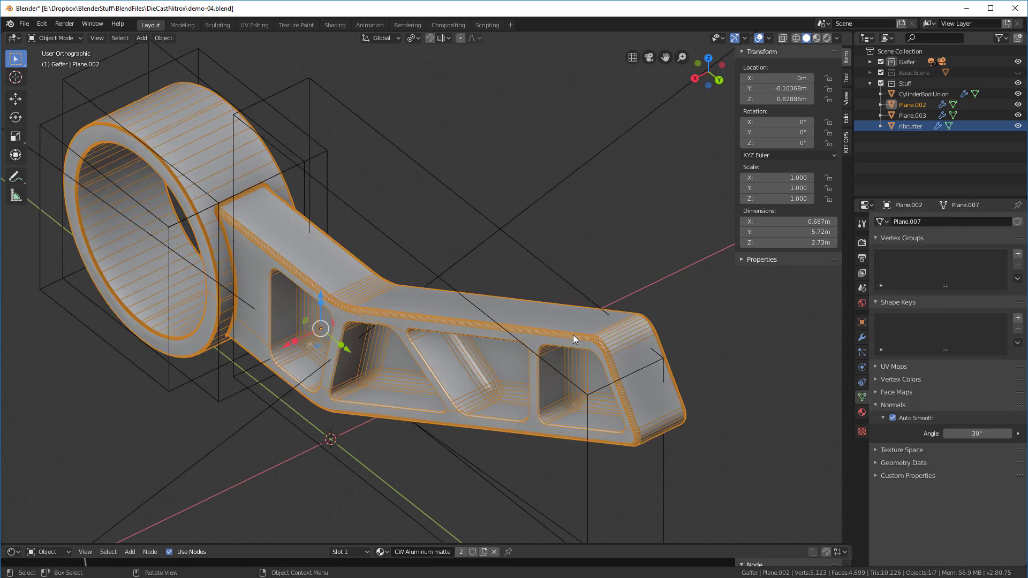
Shade all faces of the arm's base mesh smooth in Edit Mode and return to Object Mode
key("Tab")
key("3")
key("a")
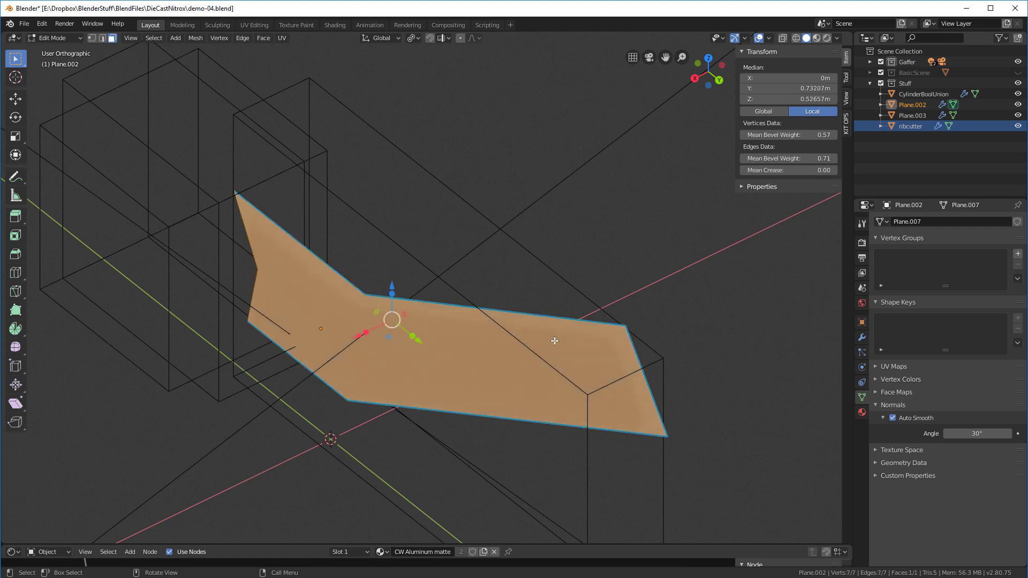
left_click(264, 38)
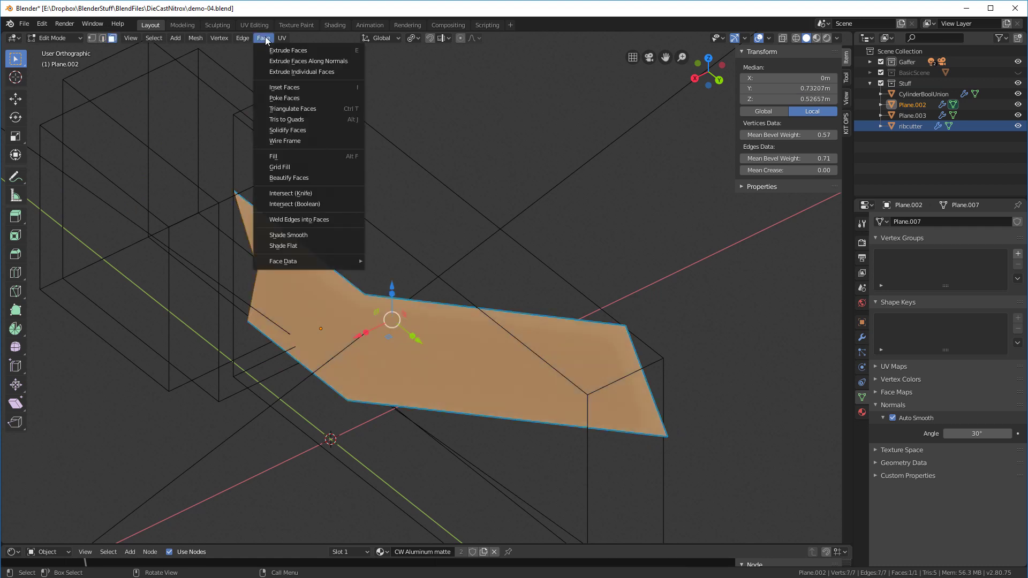
left_click(275, 236)
key("Tab")
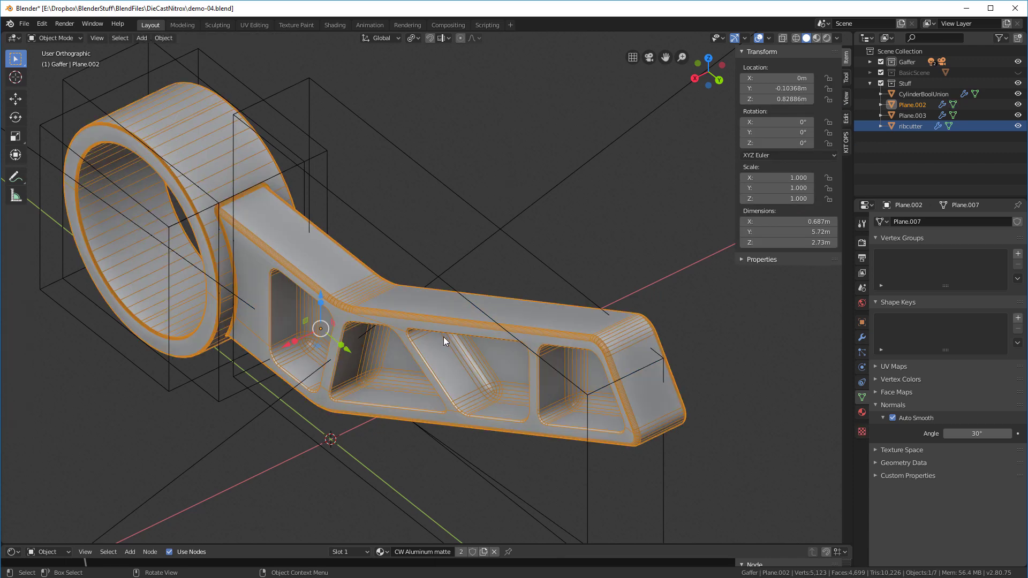
Hide the viewport overlays and examine the shading across the whole arm and its rib pockets
right_click(493, 265)
left_click(493, 266)
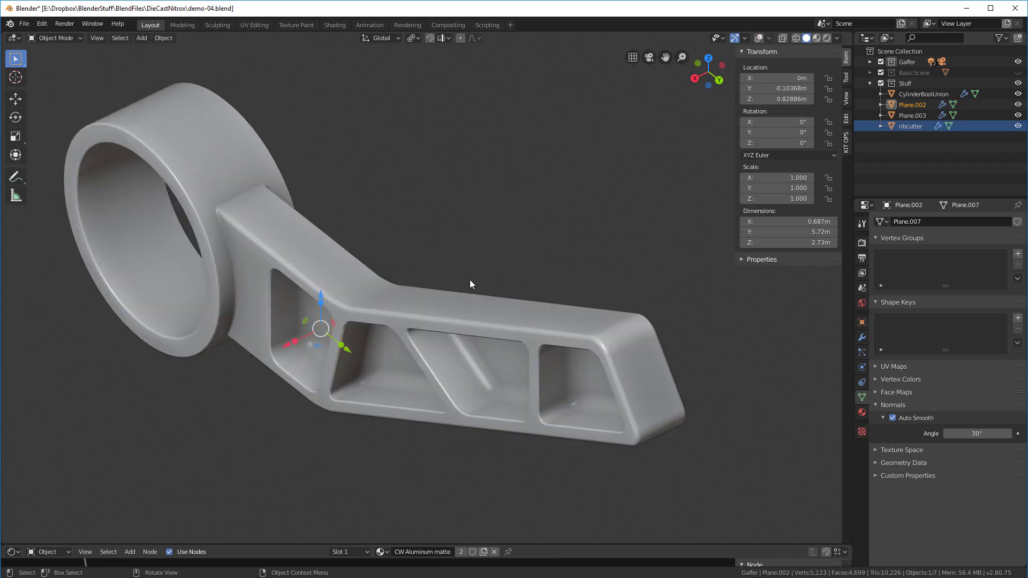
scroll(330, 342, "up", 3)
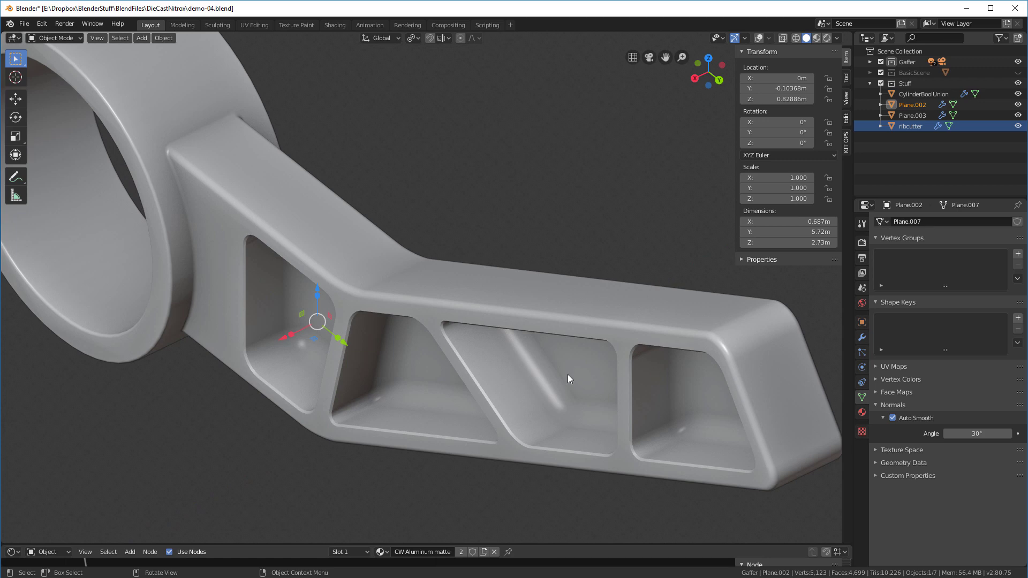
scroll(583, 215, "down", 5)
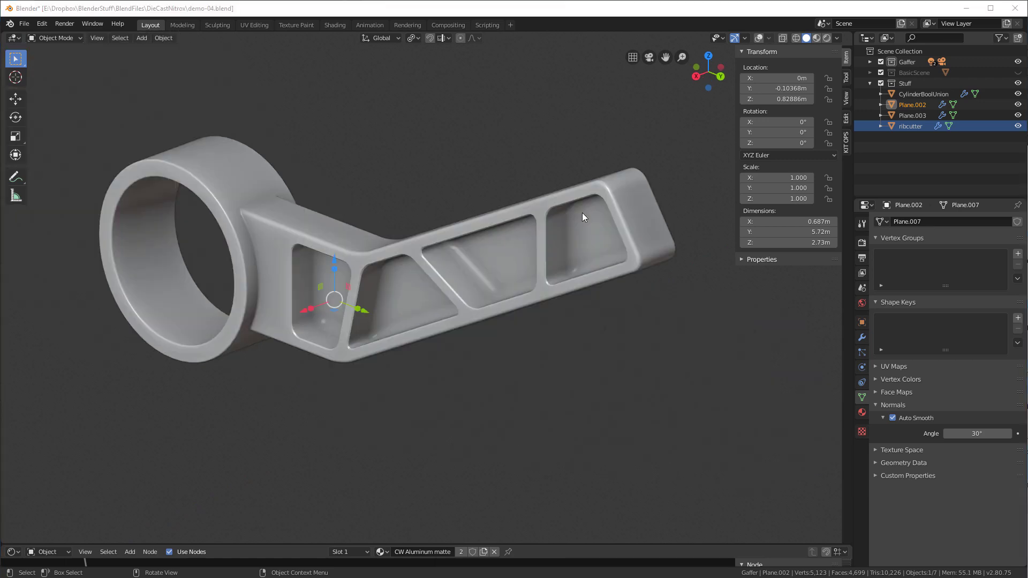
mouse_move(582, 214)
middle_mouse_down()
mouse_move(474, 236)
mouse_move(574, 214)
mouse_move(594, 256)
mouse_move(691, 211)
mouse_move(577, 216)
middle_mouse_up()
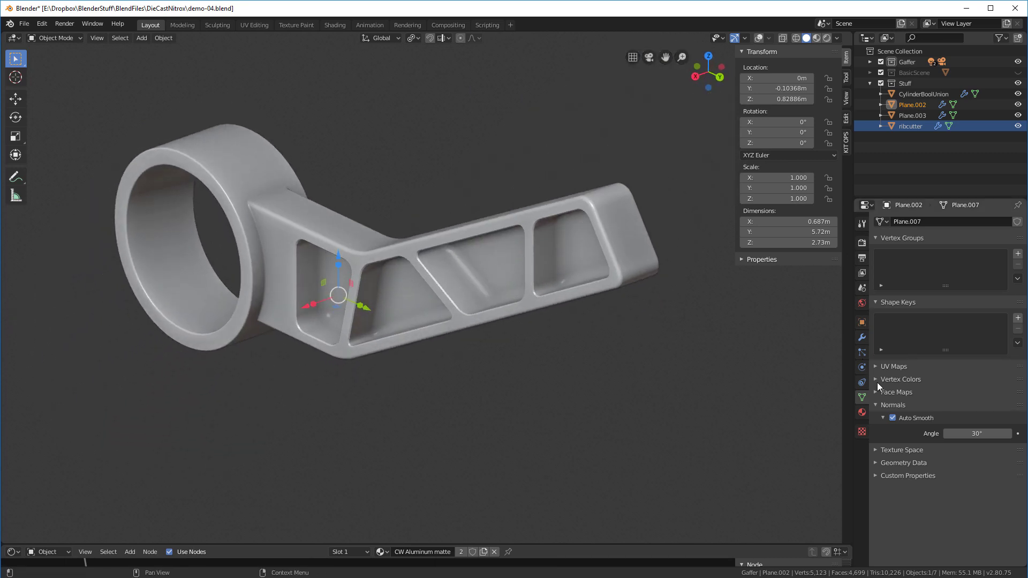
Show the overlays, collapse the arm's last Bevel modifier and enable the Weighted Normal modifier in the viewport
key("shift+alt+z")
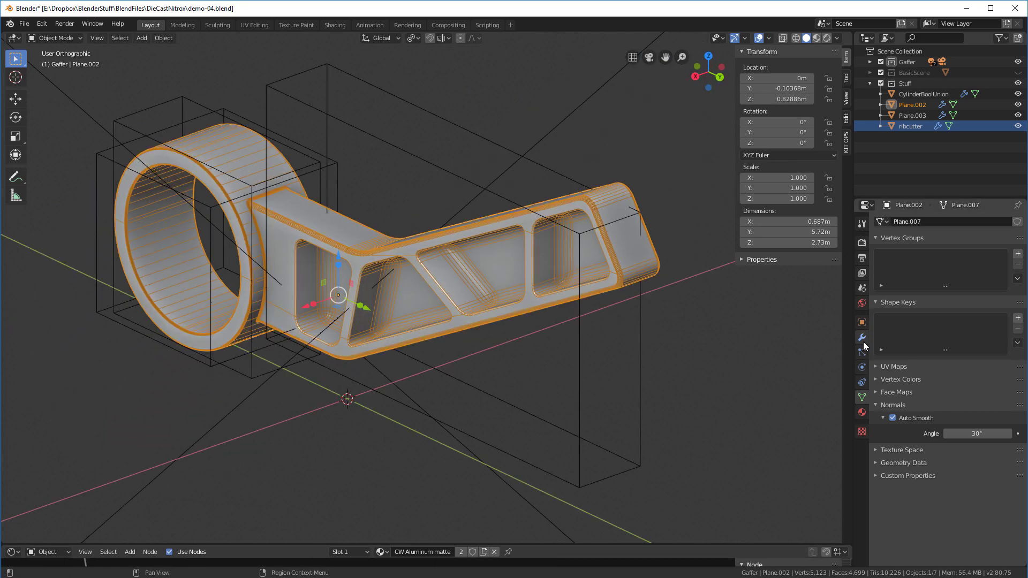
left_click(862, 339)
left_click(881, 373)
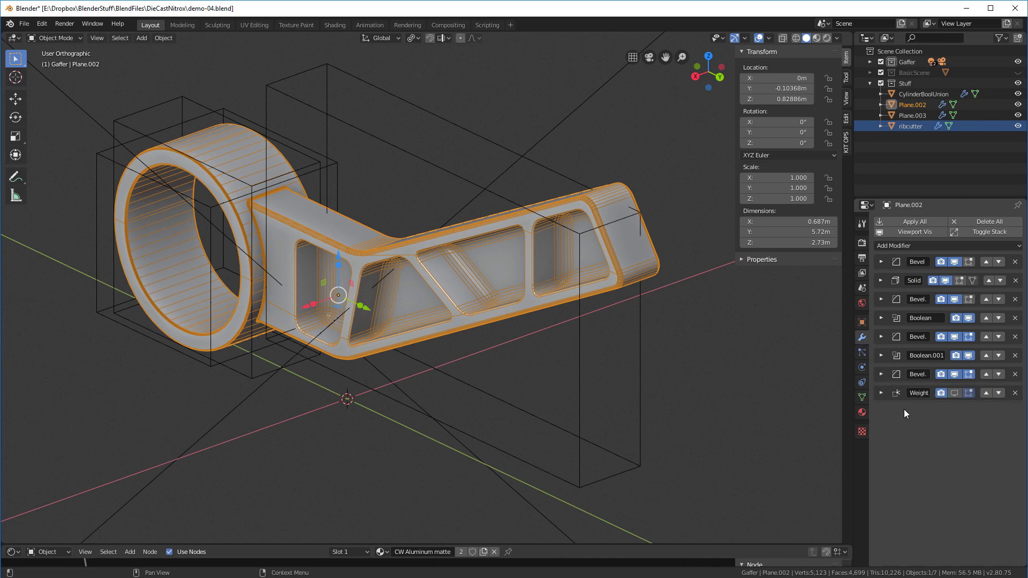
left_click(959, 396)
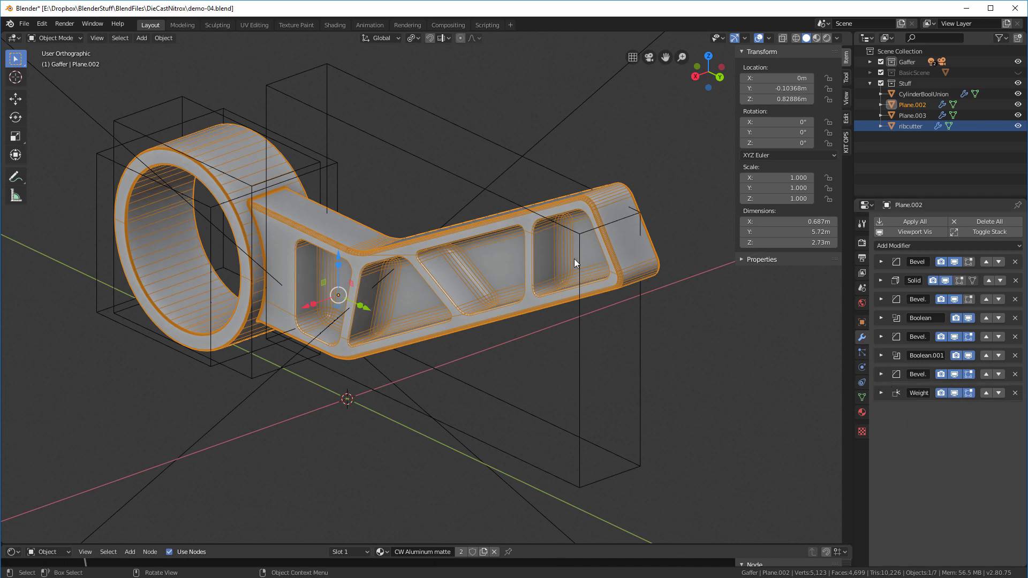
Make the BasicScene collection visible, switch the viewport to Rendered shading and deselect everything
middle_click_drag(573, 259, 592, 236)
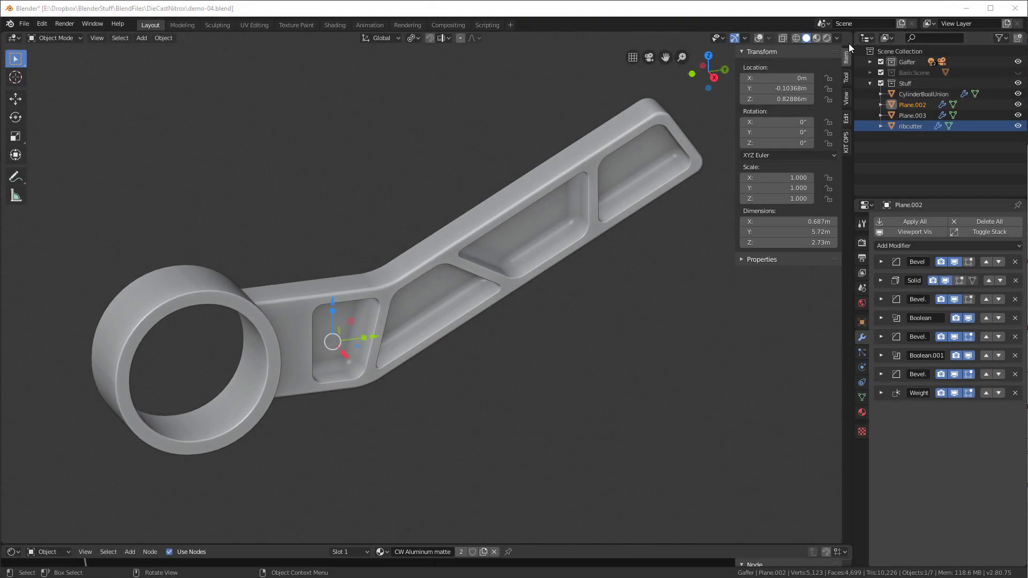
left_click(1018, 72)
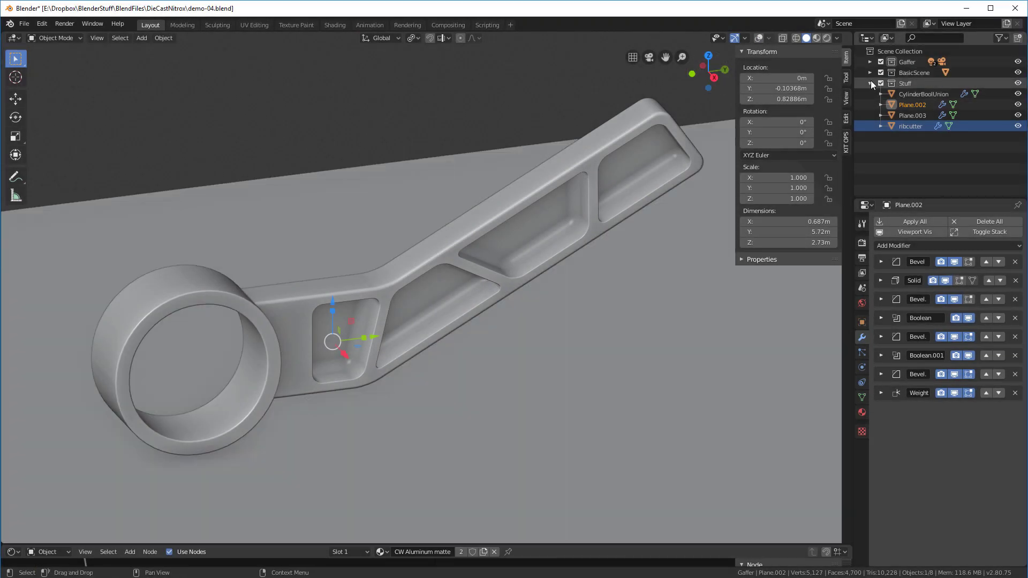
left_click(827, 38)
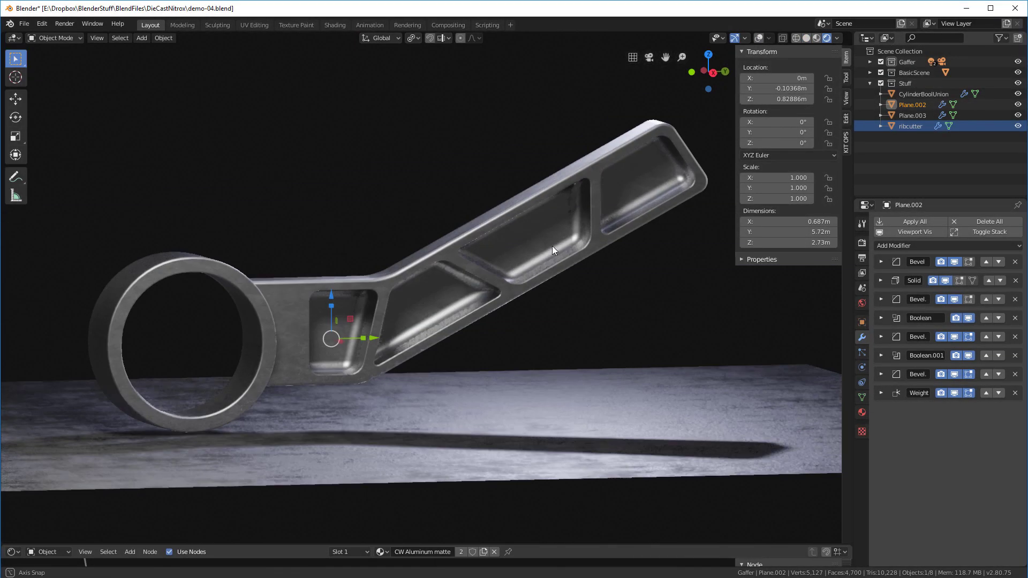
mouse_move(539, 262)
middle_mouse_down()
mouse_move(575, 261)
mouse_move(480, 272)
mouse_move(634, 340)
mouse_move(450, 352)
mouse_move(583, 344)
middle_mouse_up()
left_click(633, 340)
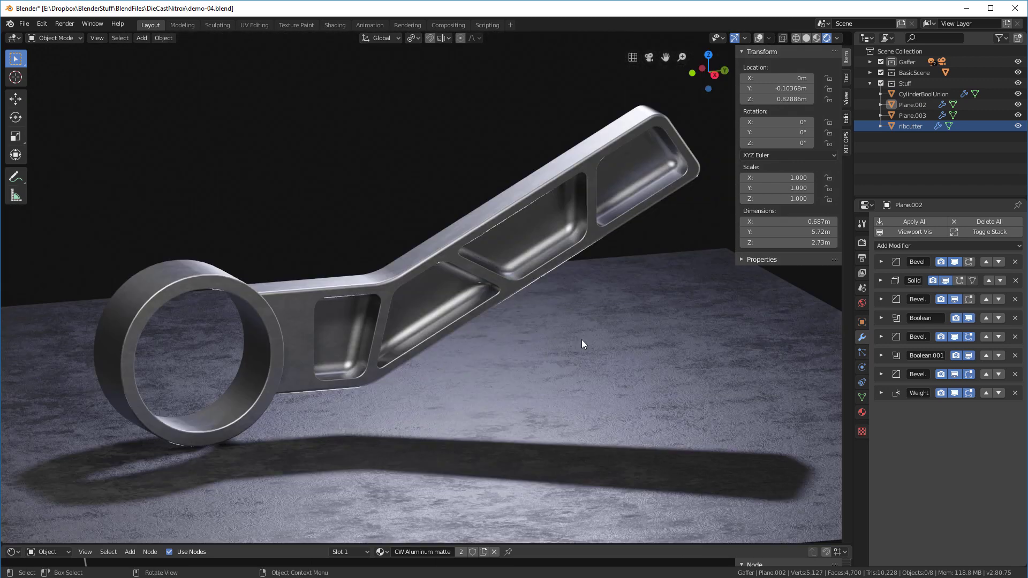